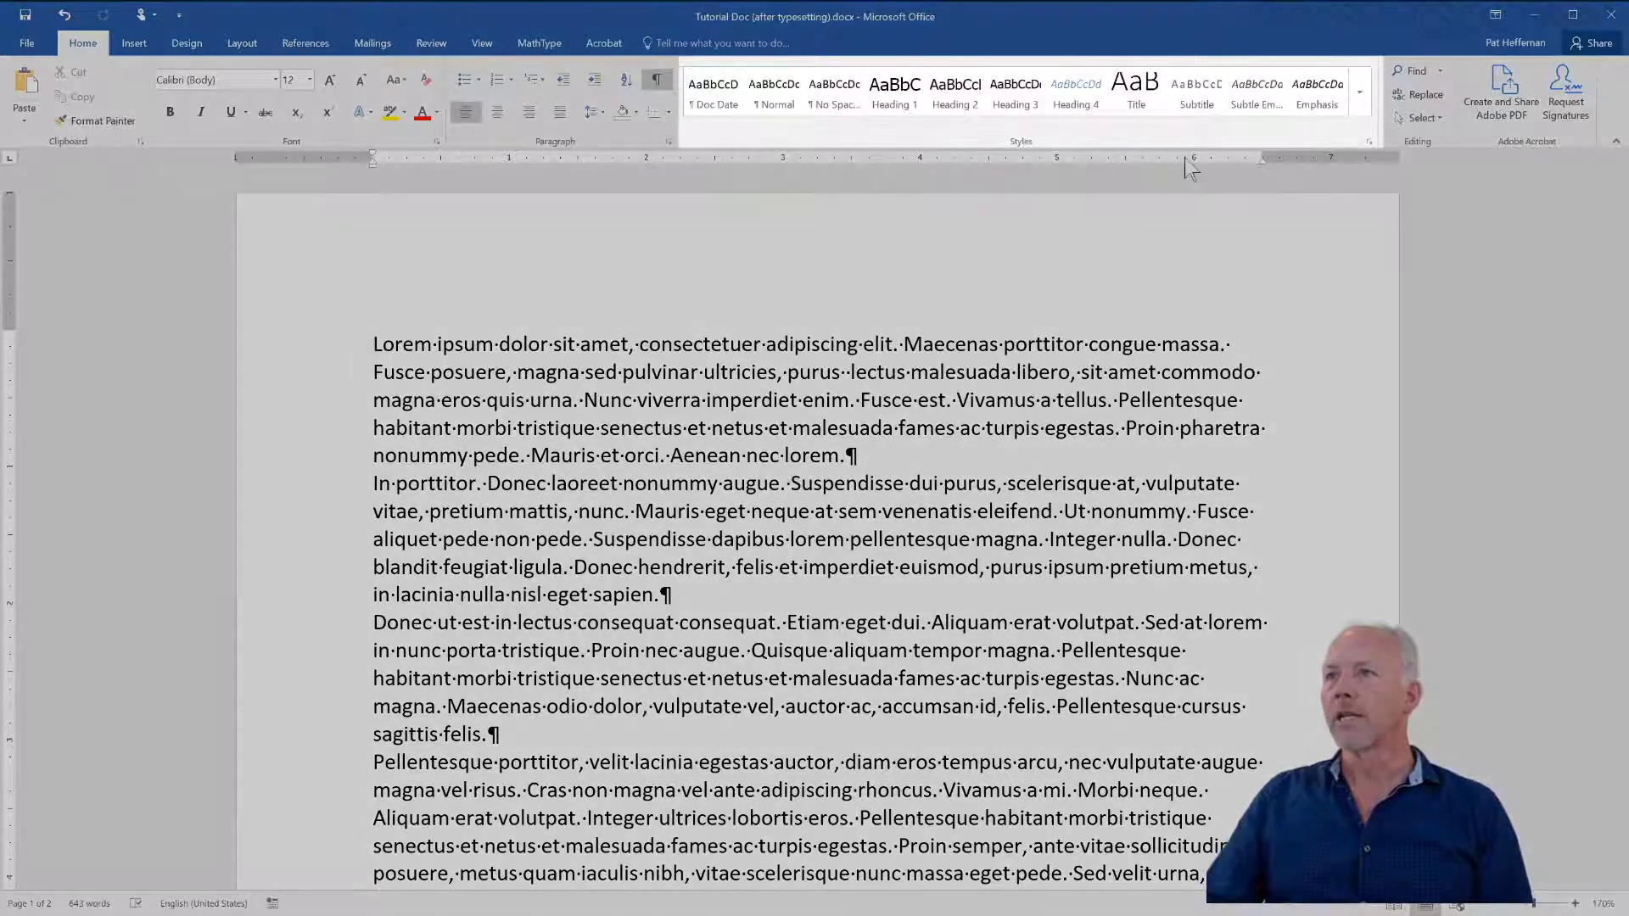
# - Look through the expanded style gallery and the full list of styles, including the Para style's formatting details
pyautogui.click(848, 94)
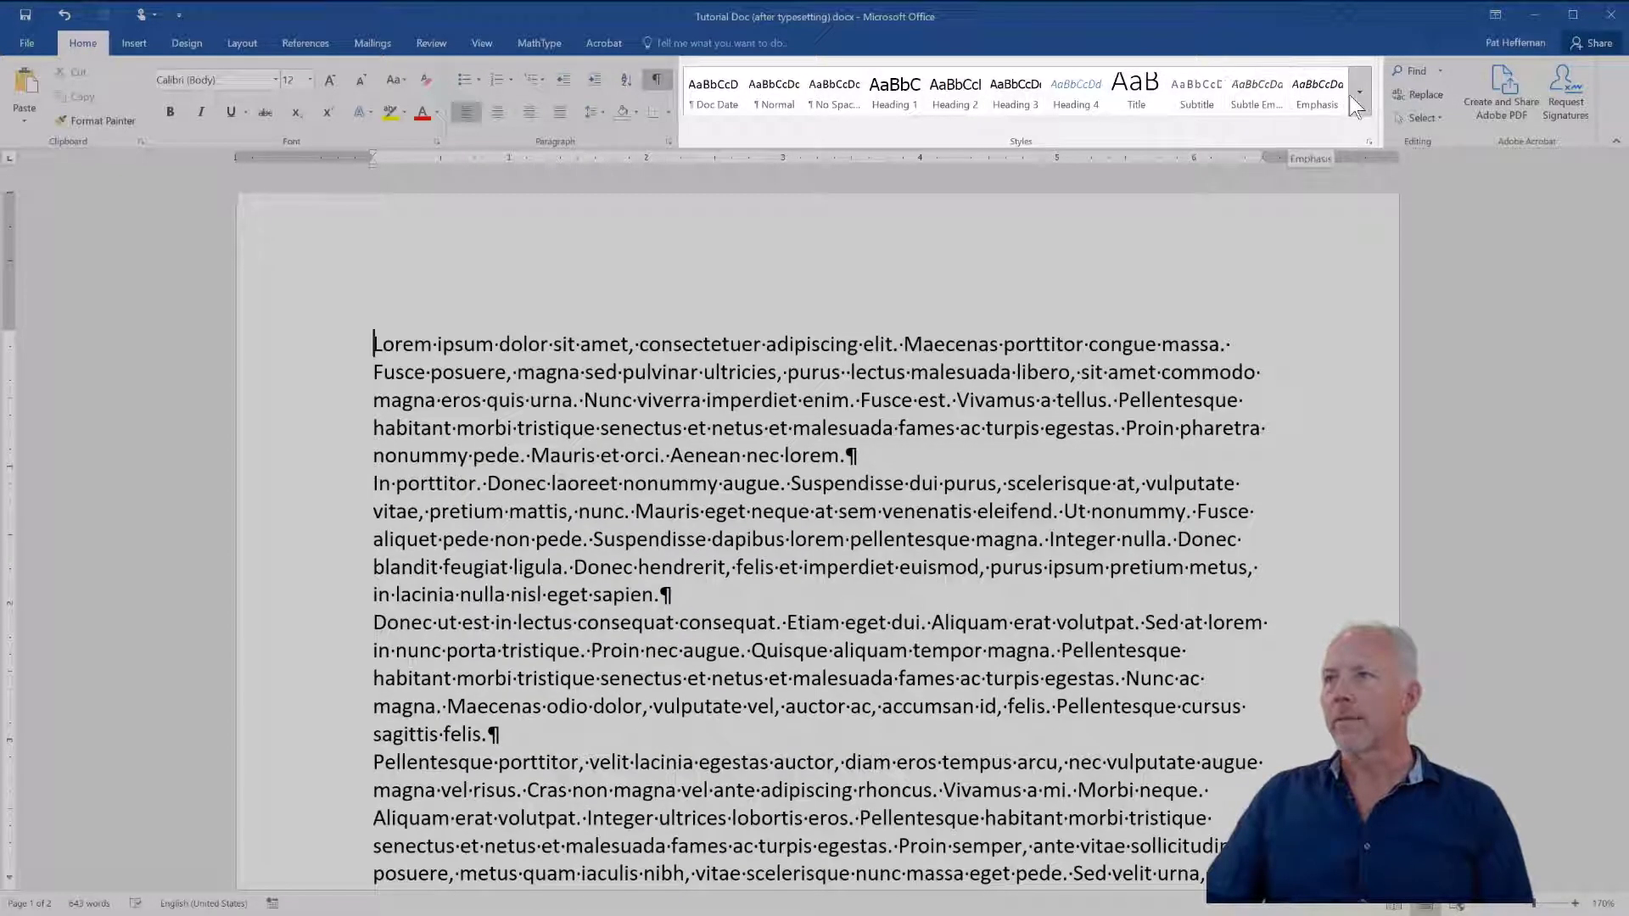
pyautogui.click(1364, 94)
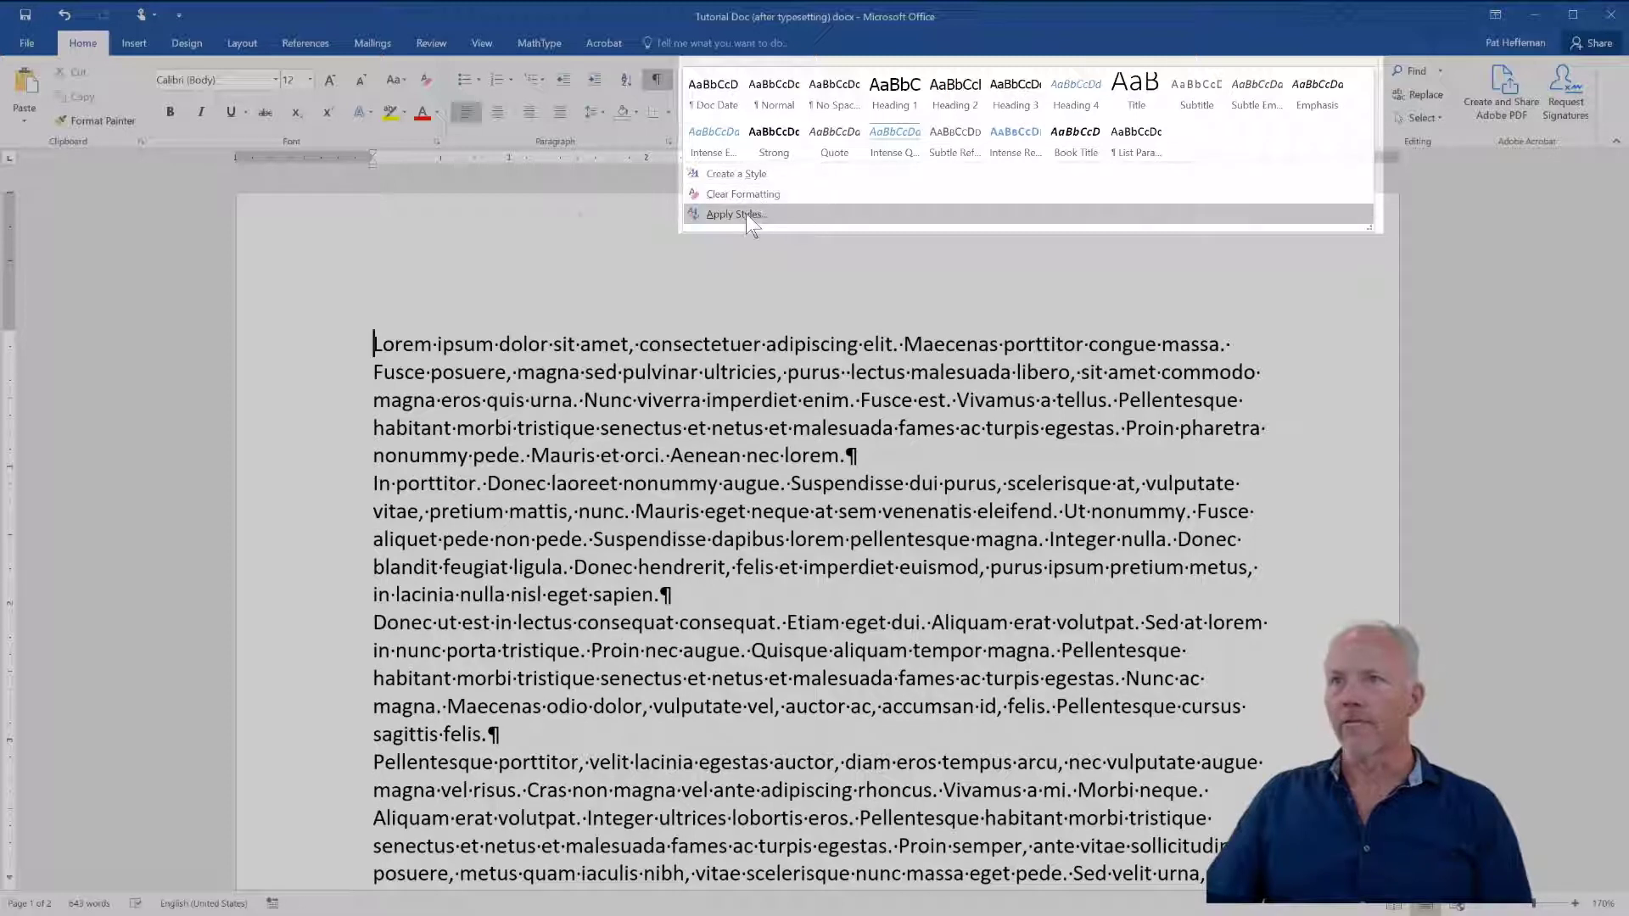
pyautogui.click(582, 216)
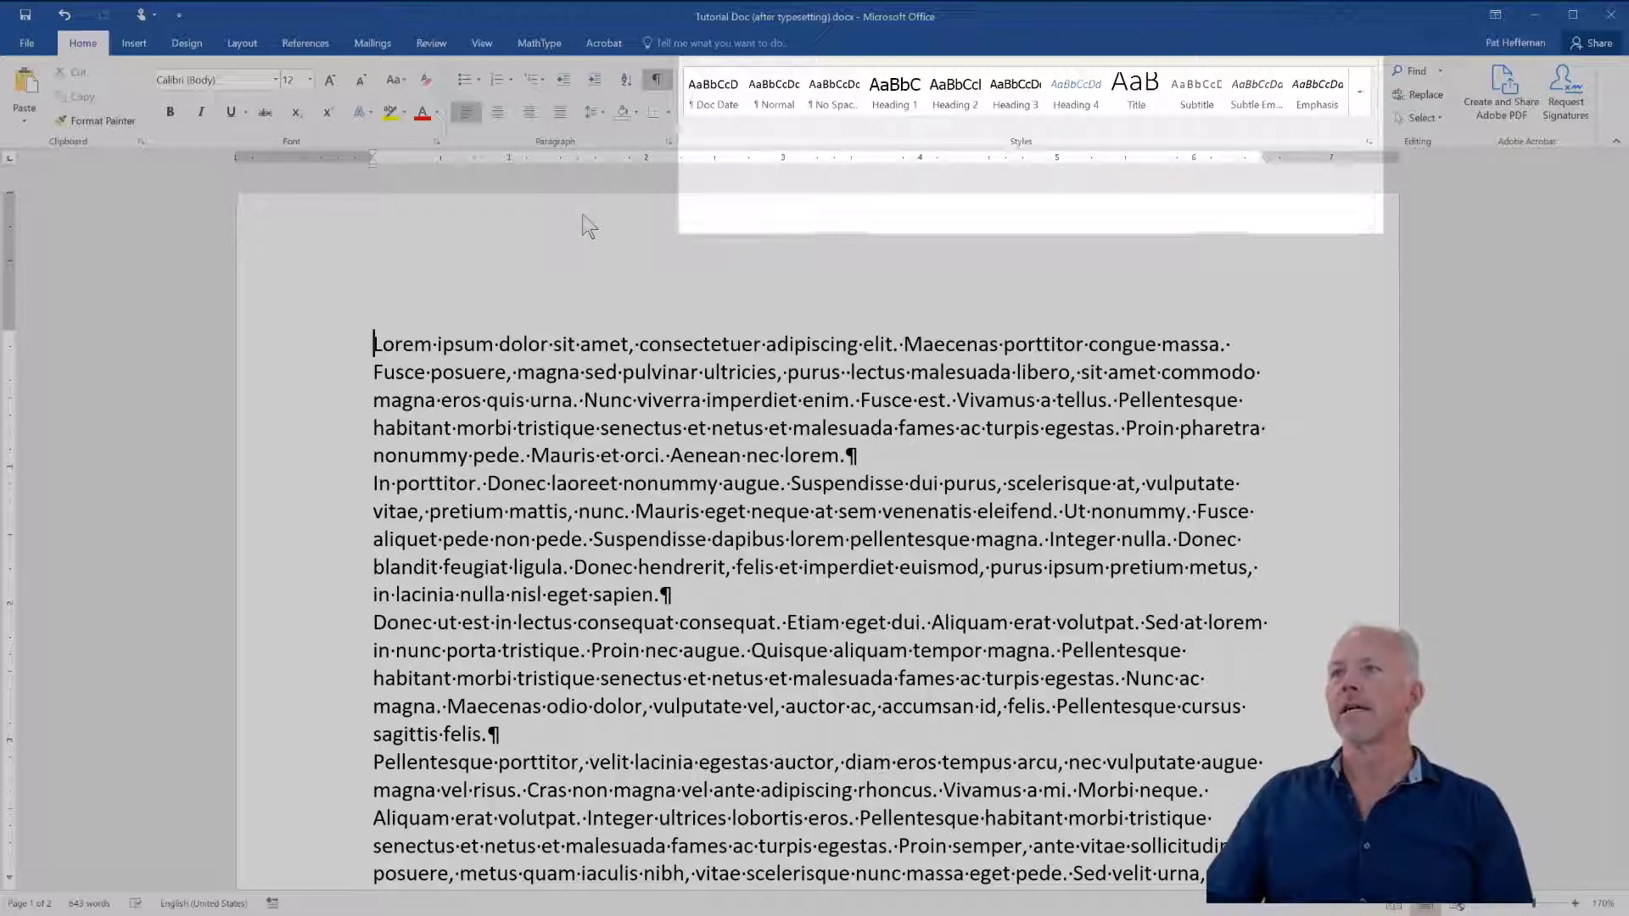
pyautogui.click(1368, 144)
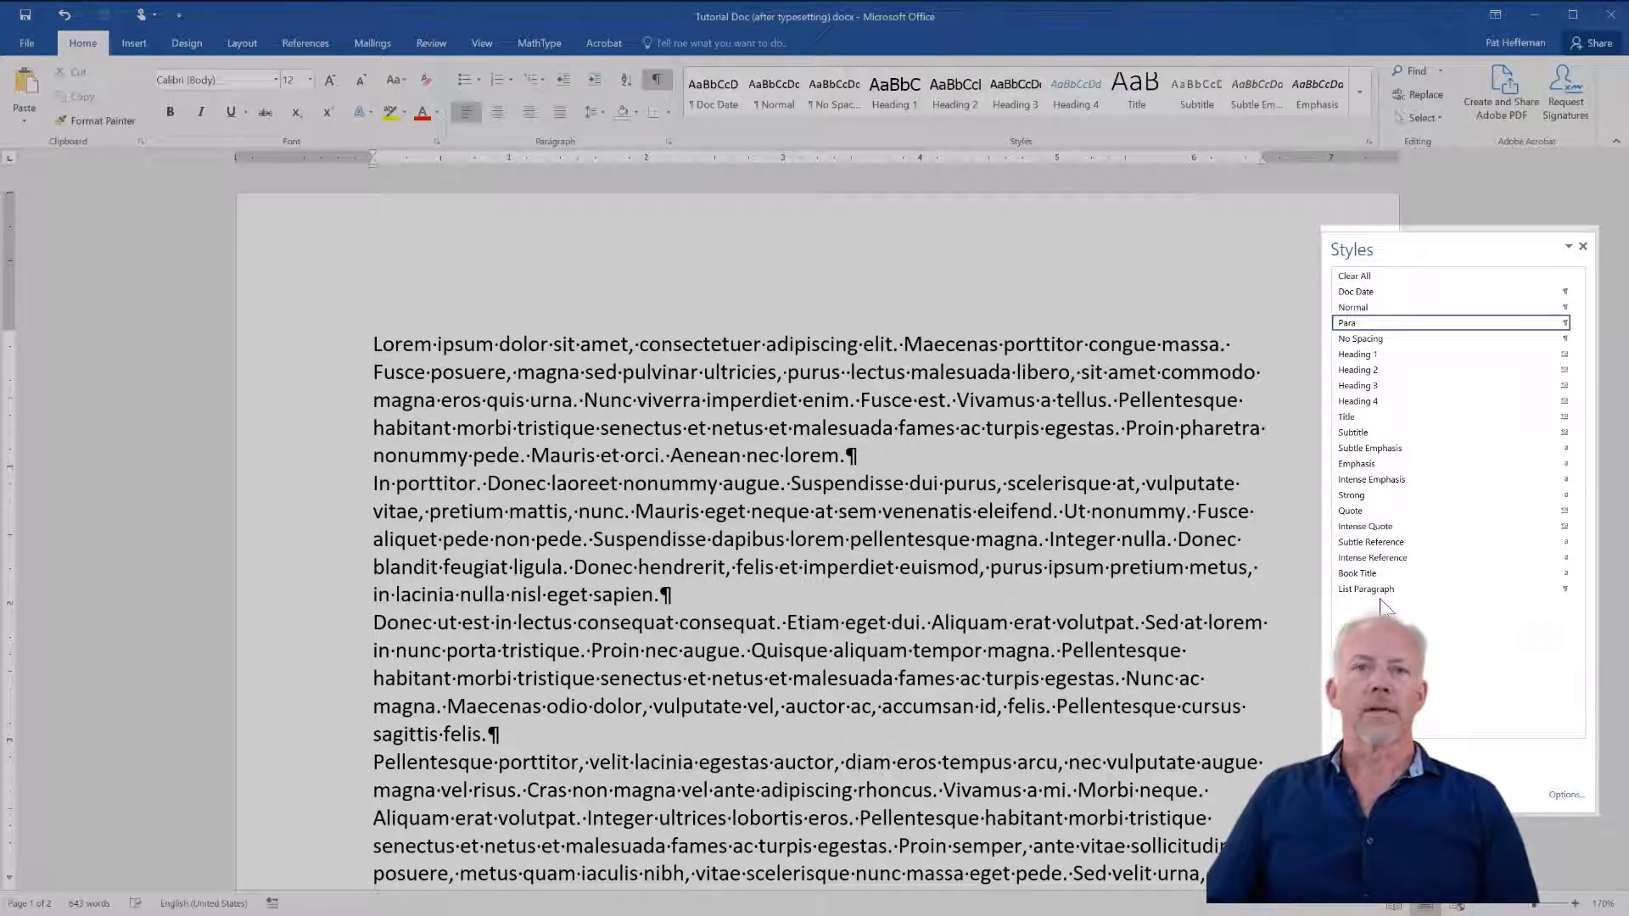
pyautogui.moveTo(1385, 599)
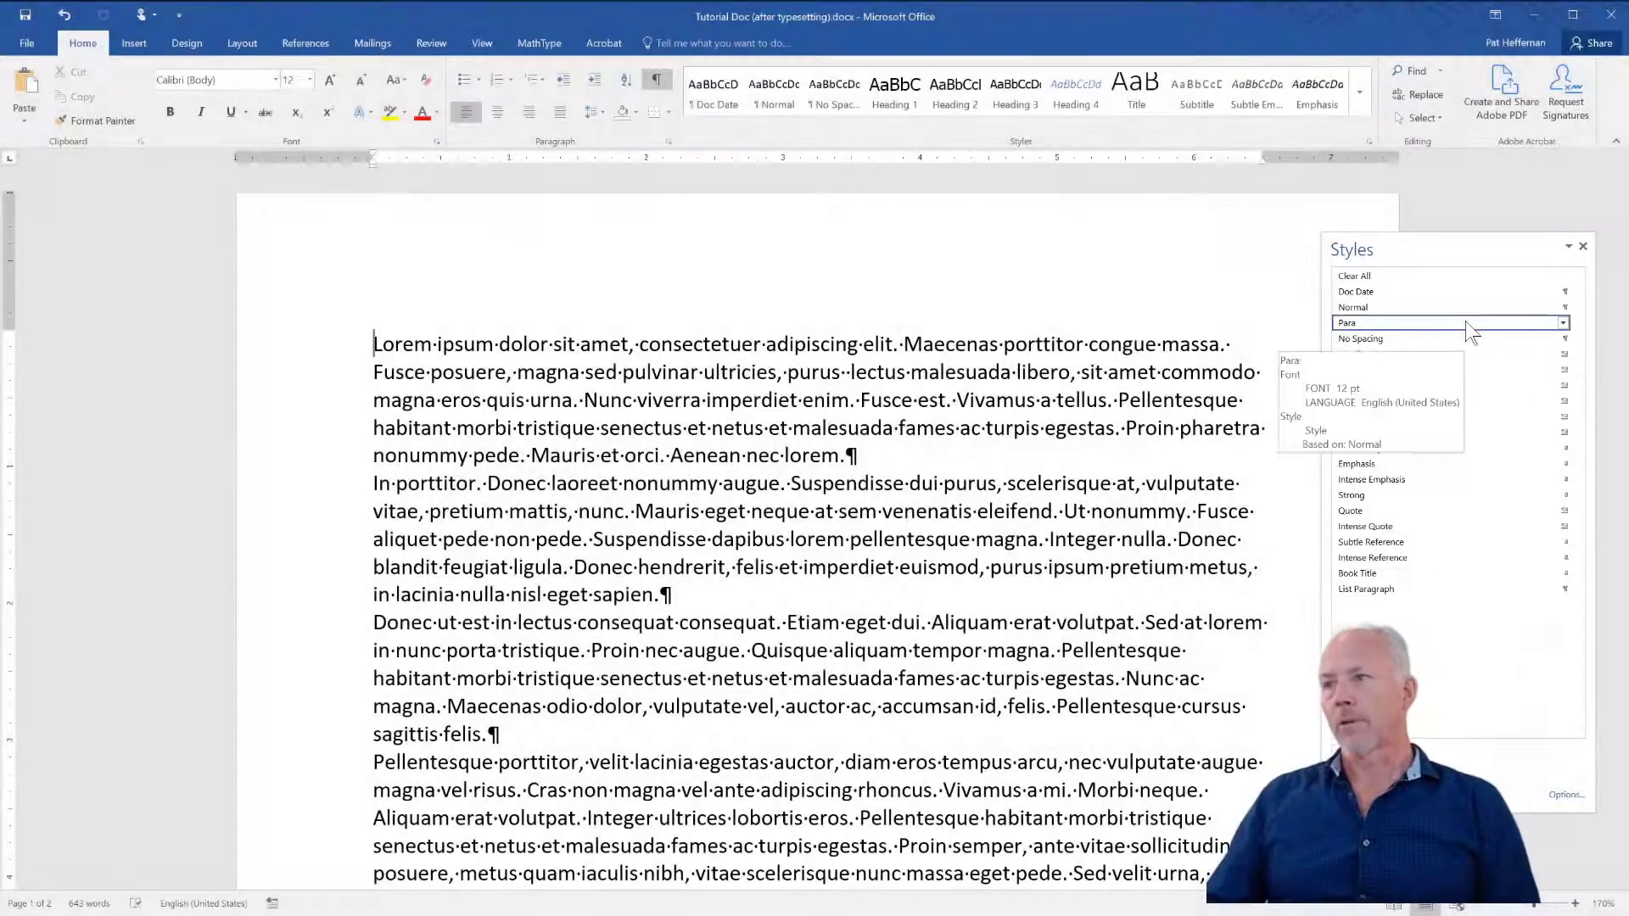
pyautogui.click(1583, 247)
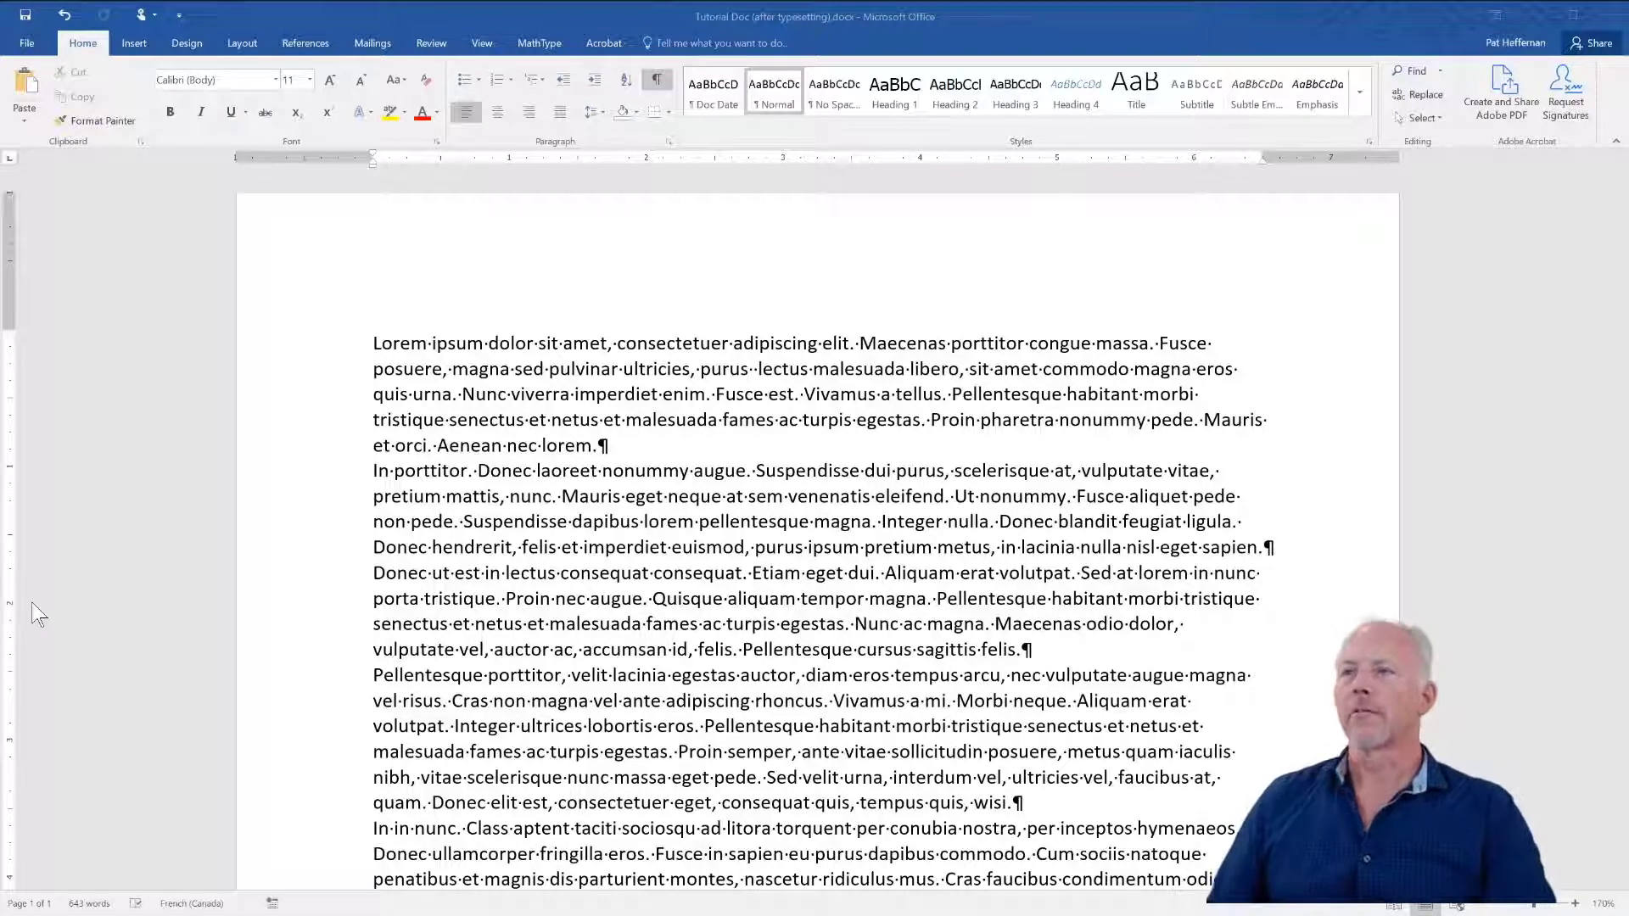
# - Start a new paragraph style based on Normal and name it Para
pyautogui.click(1368, 141)
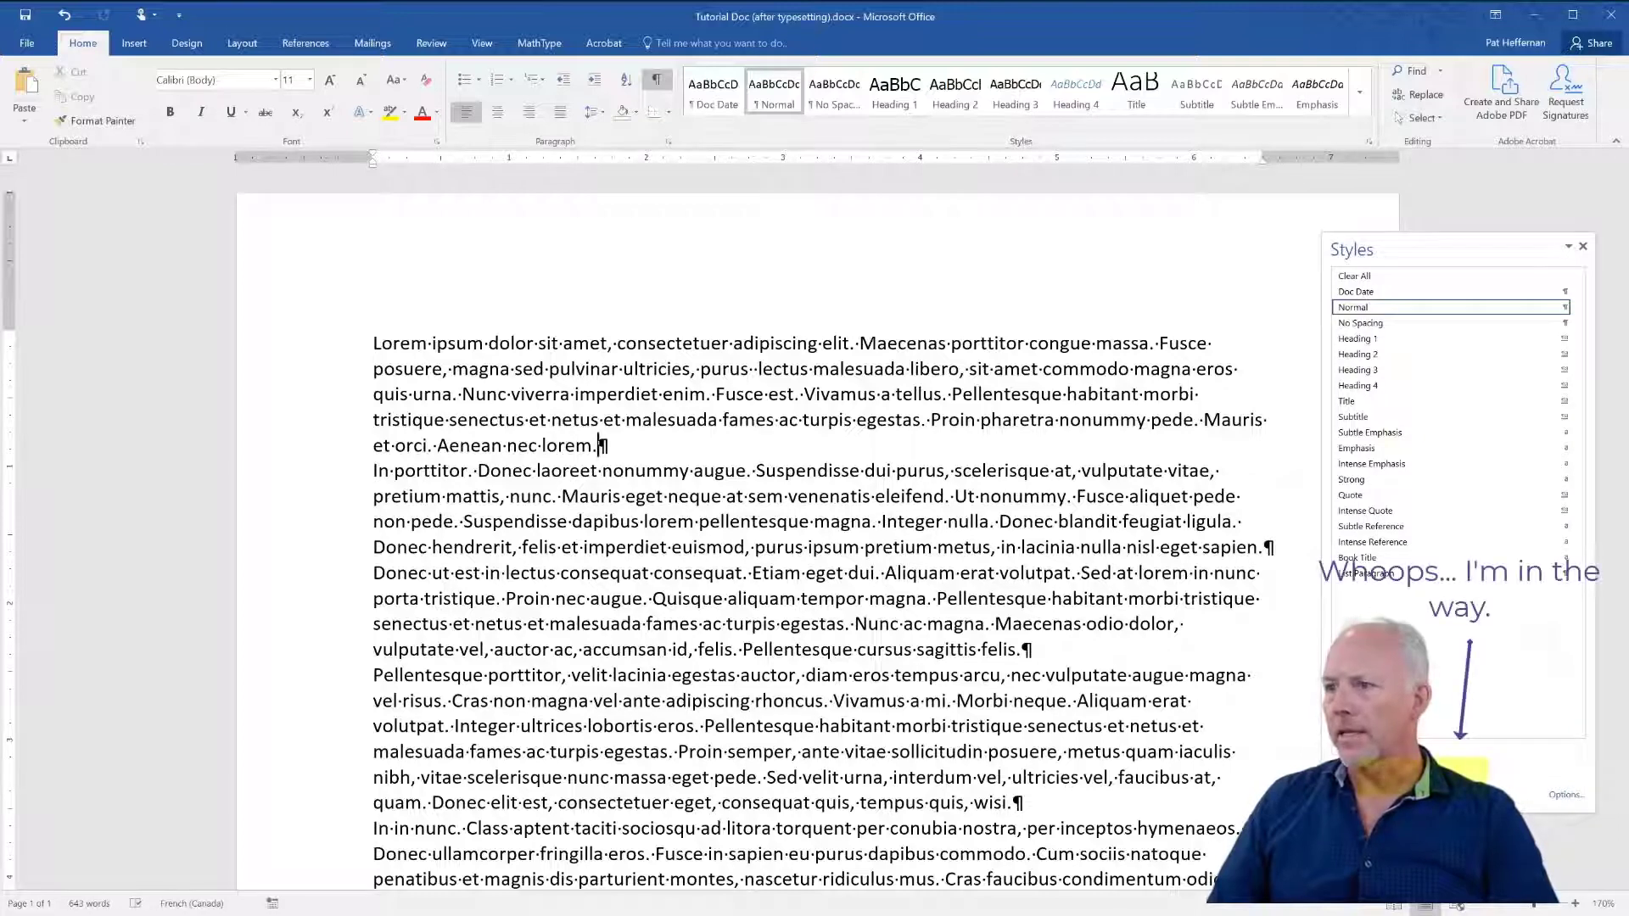
pyautogui.click(1343, 795)
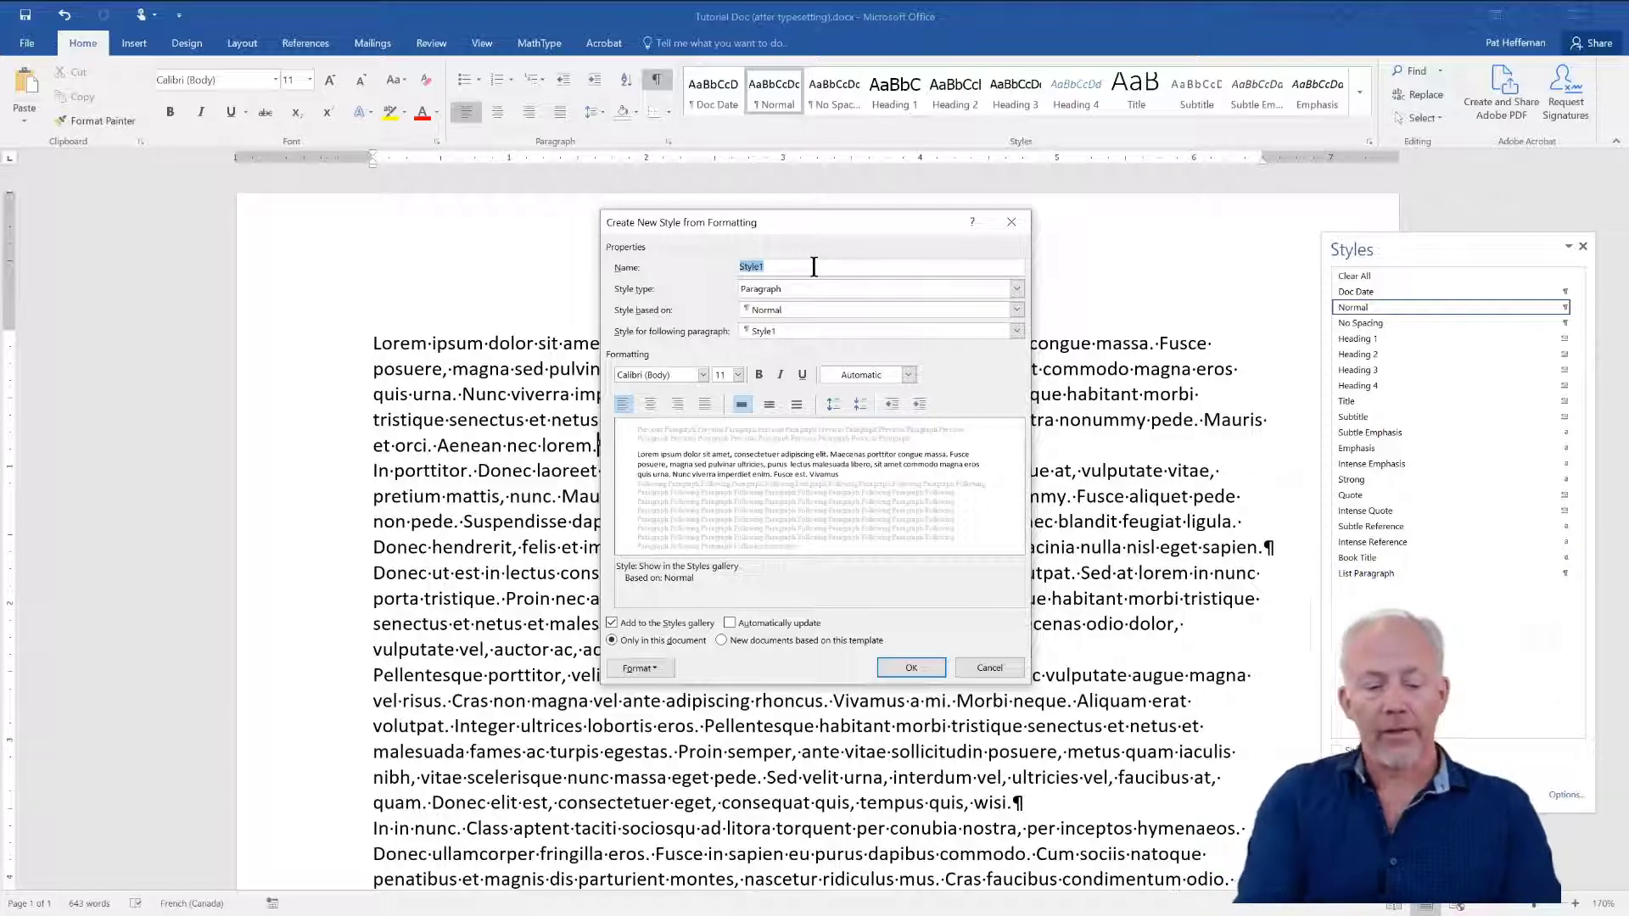
pyautogui.write('Para')
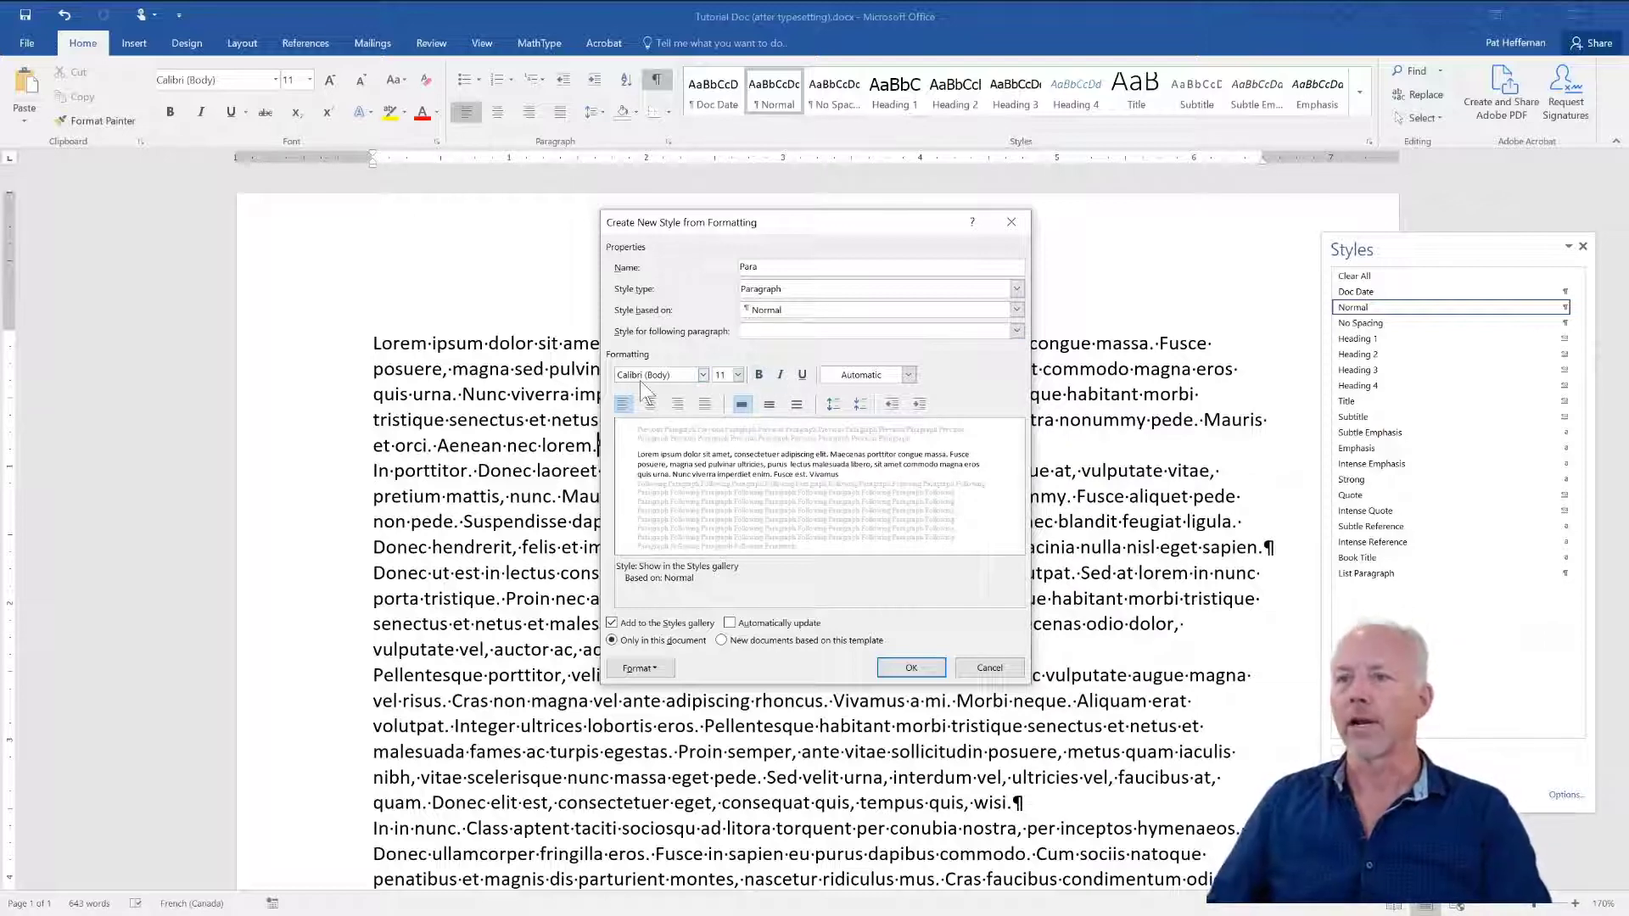
# - Set the new Para style's font to Times New Roman, 12 pt, and create the style
pyautogui.click(704, 375)
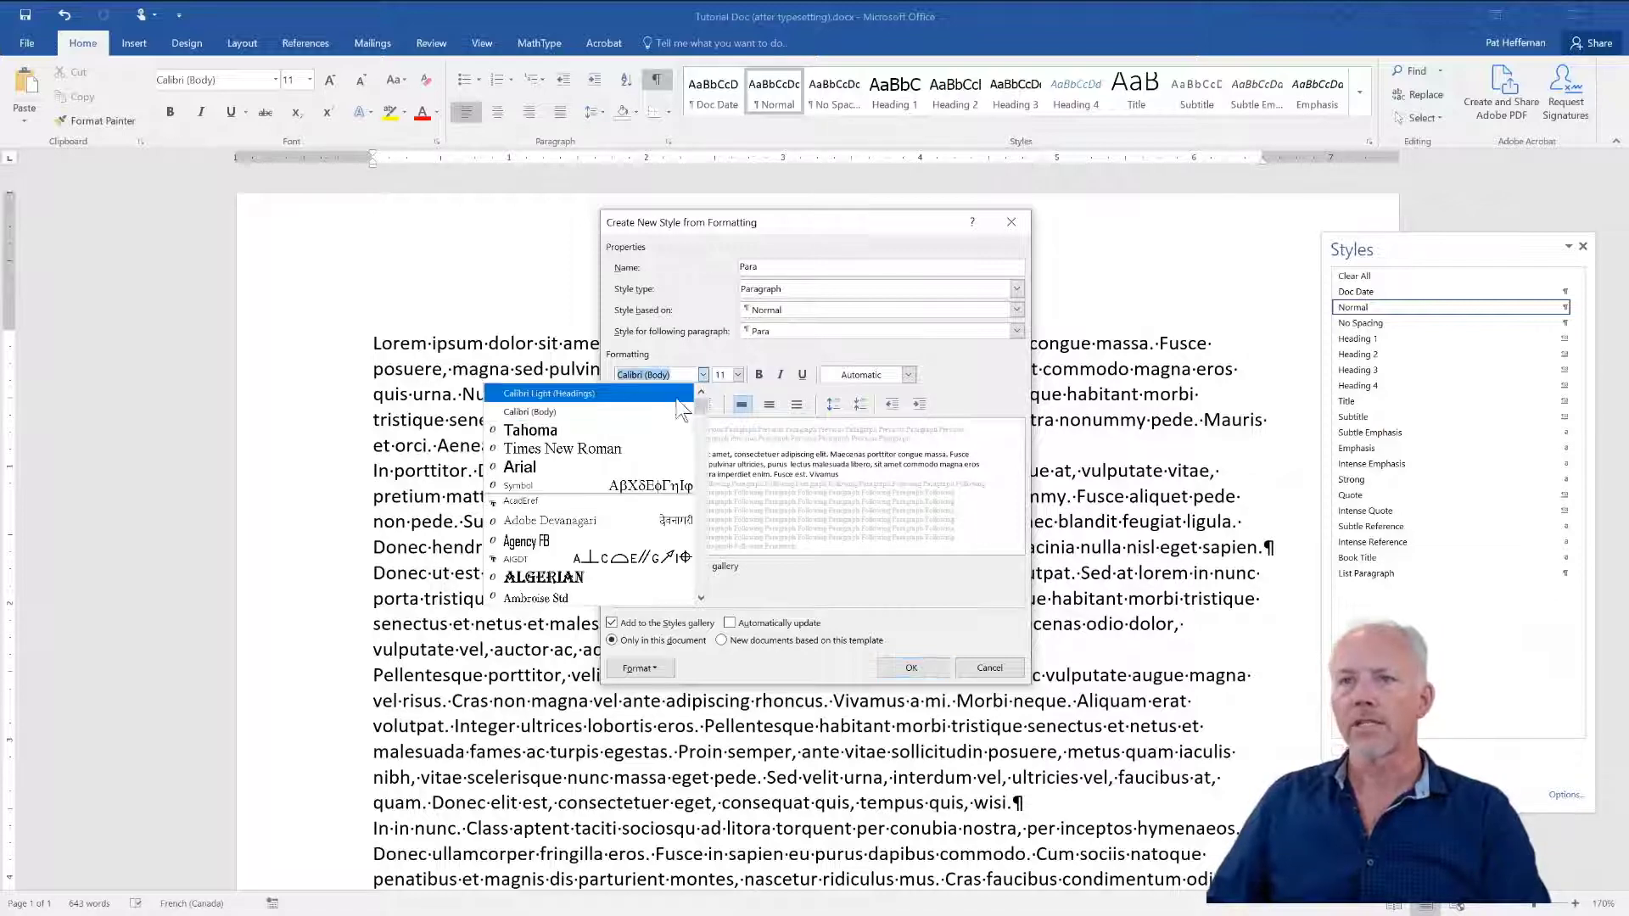
pyautogui.click(640, 445)
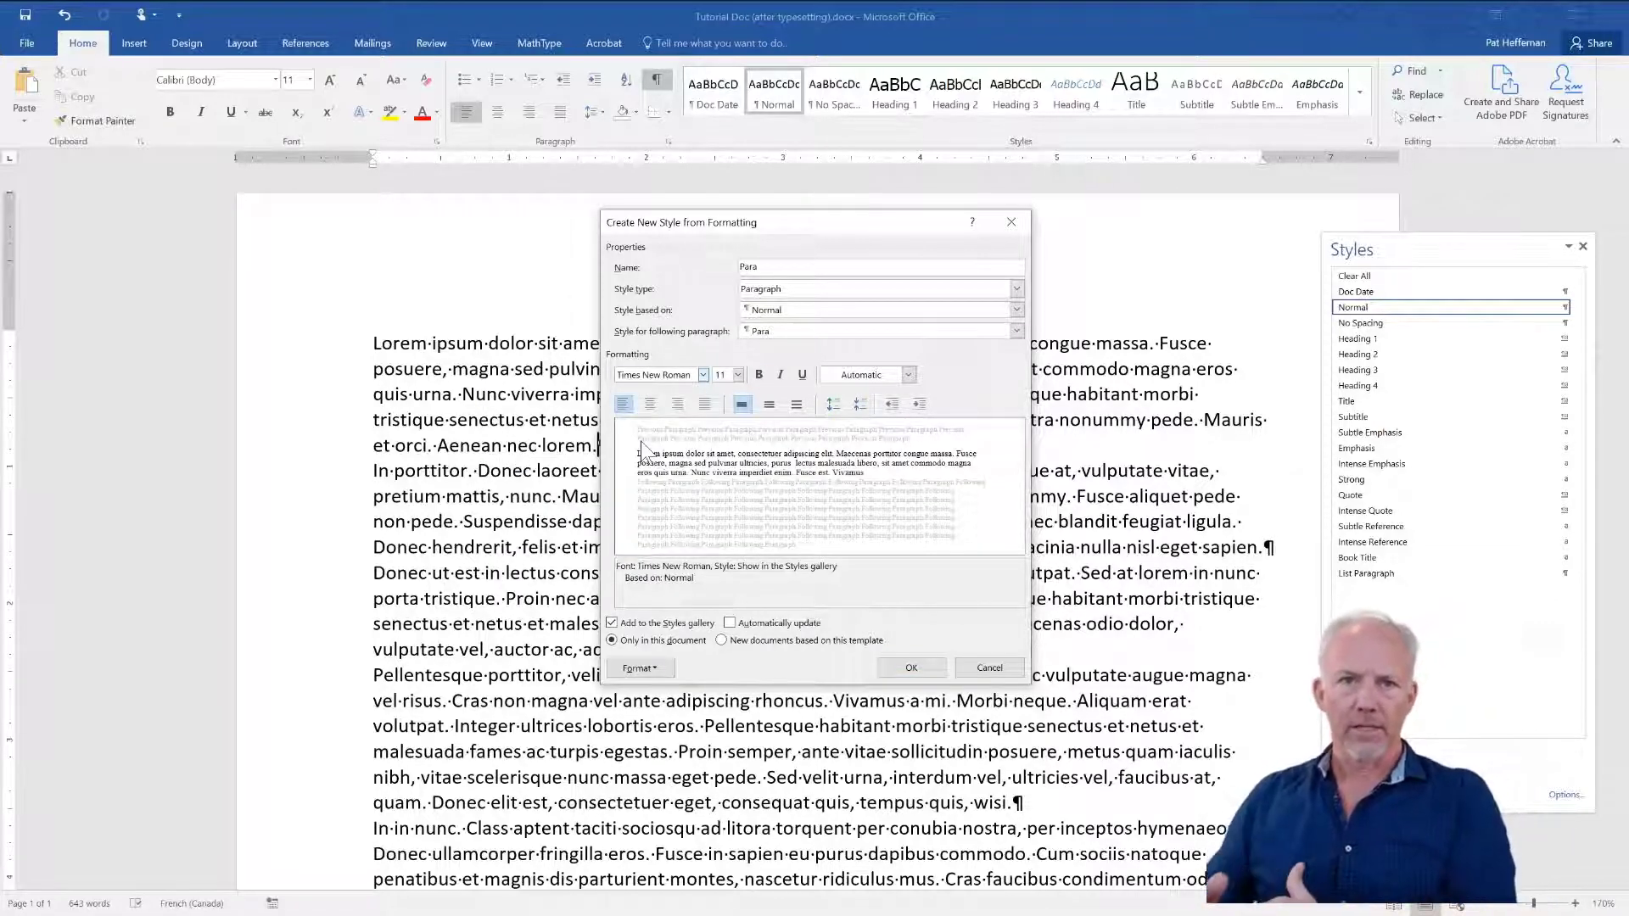
pyautogui.click(737, 374)
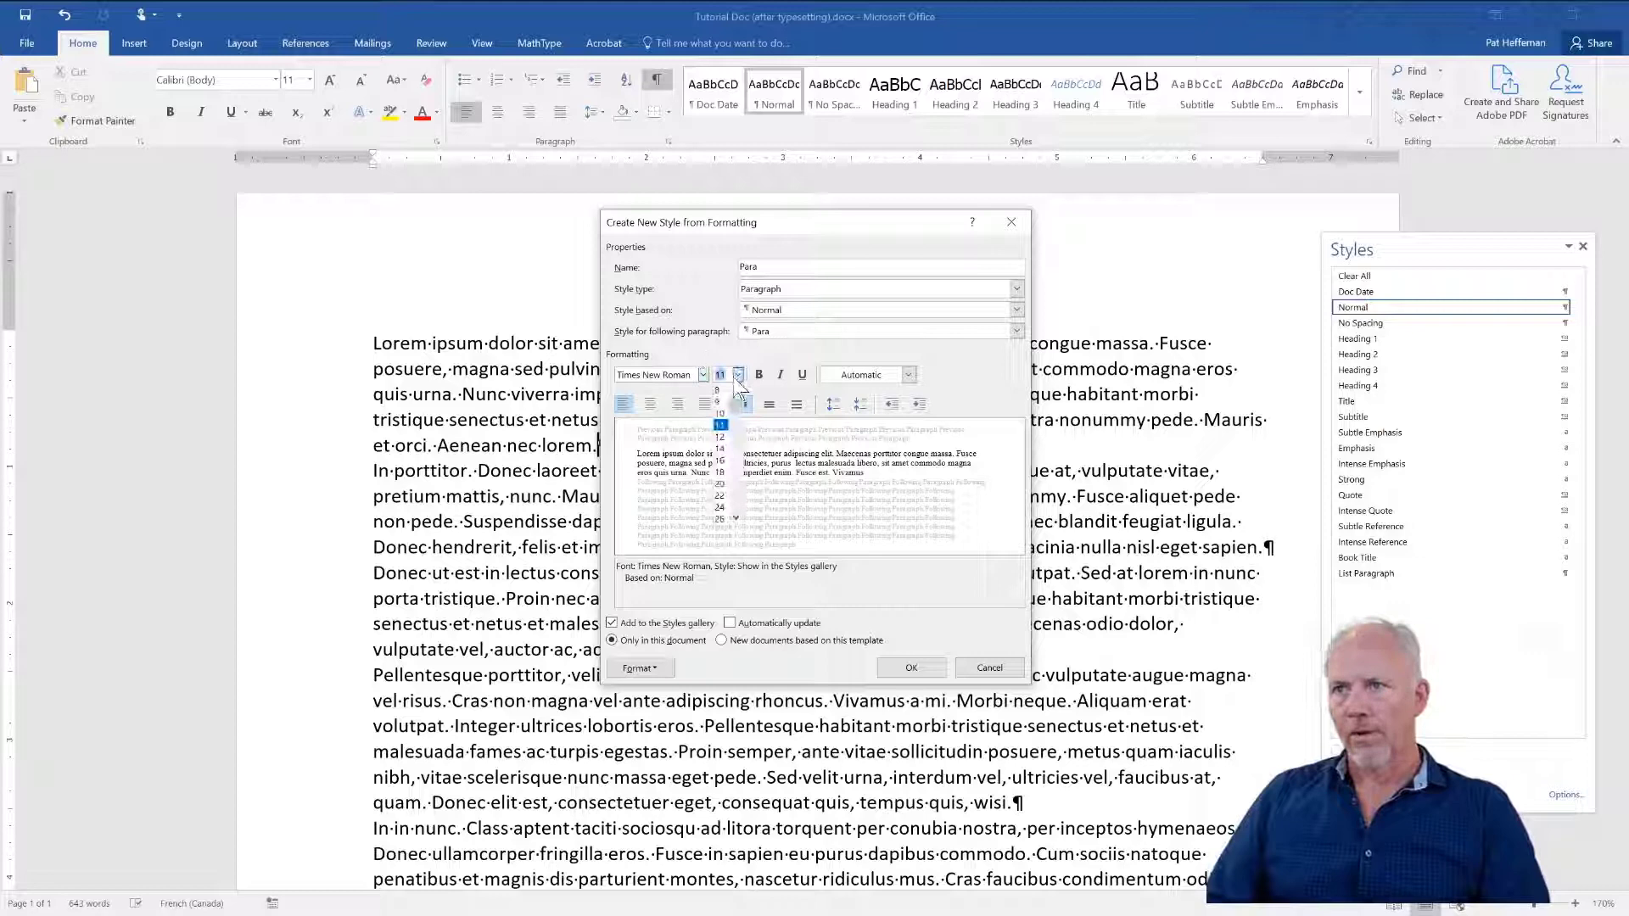
pyautogui.click(721, 438)
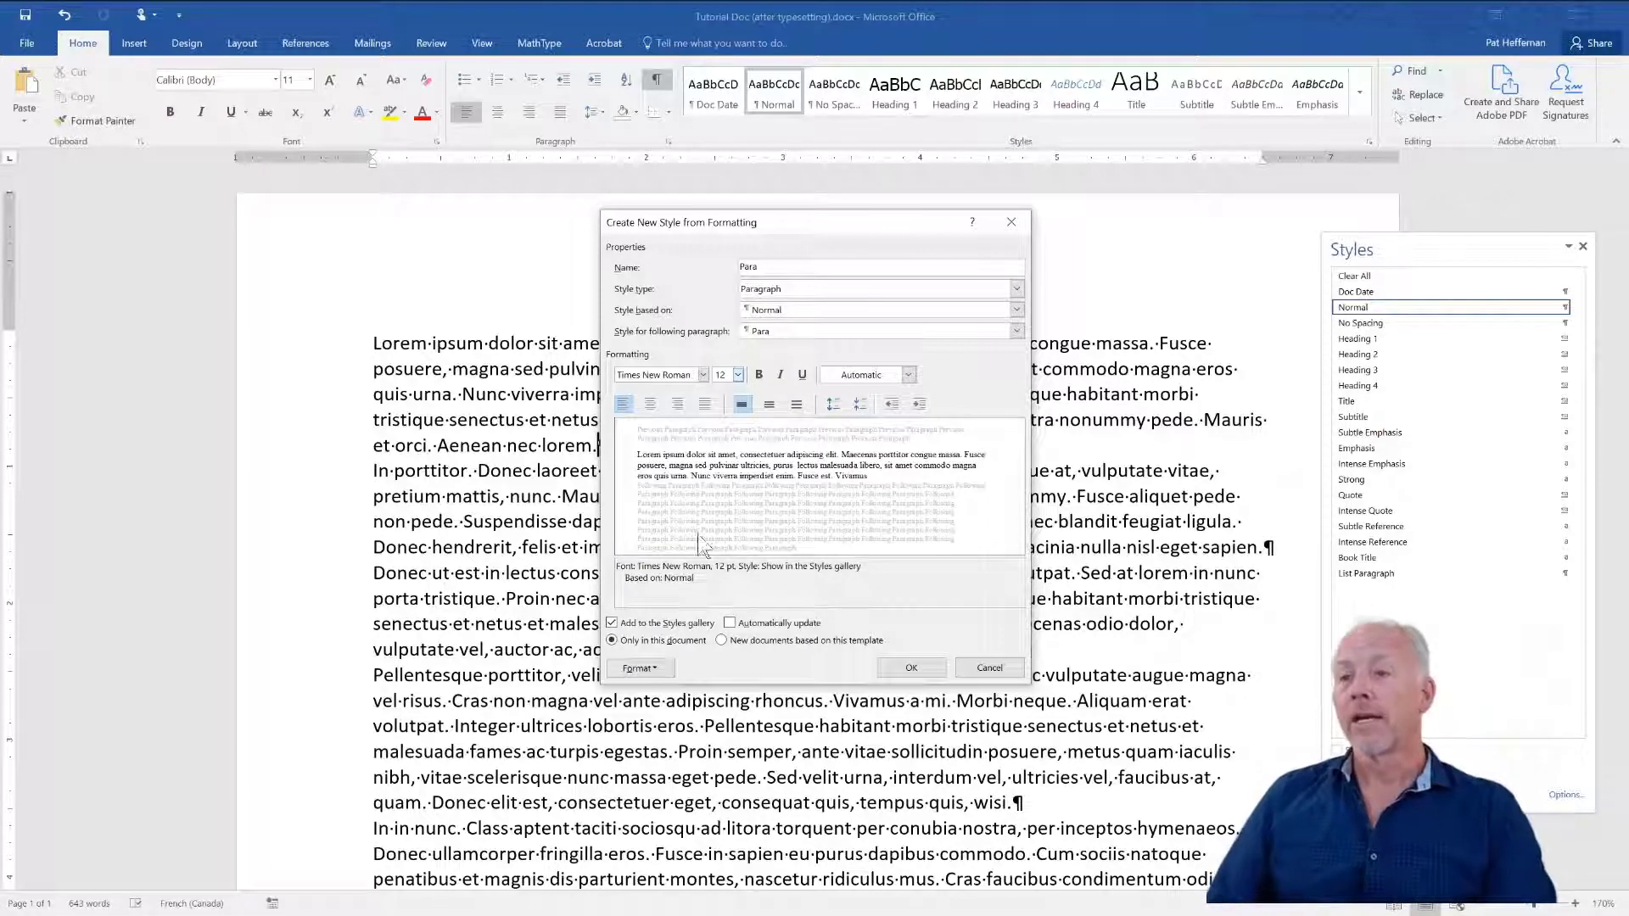
pyautogui.click(655, 670)
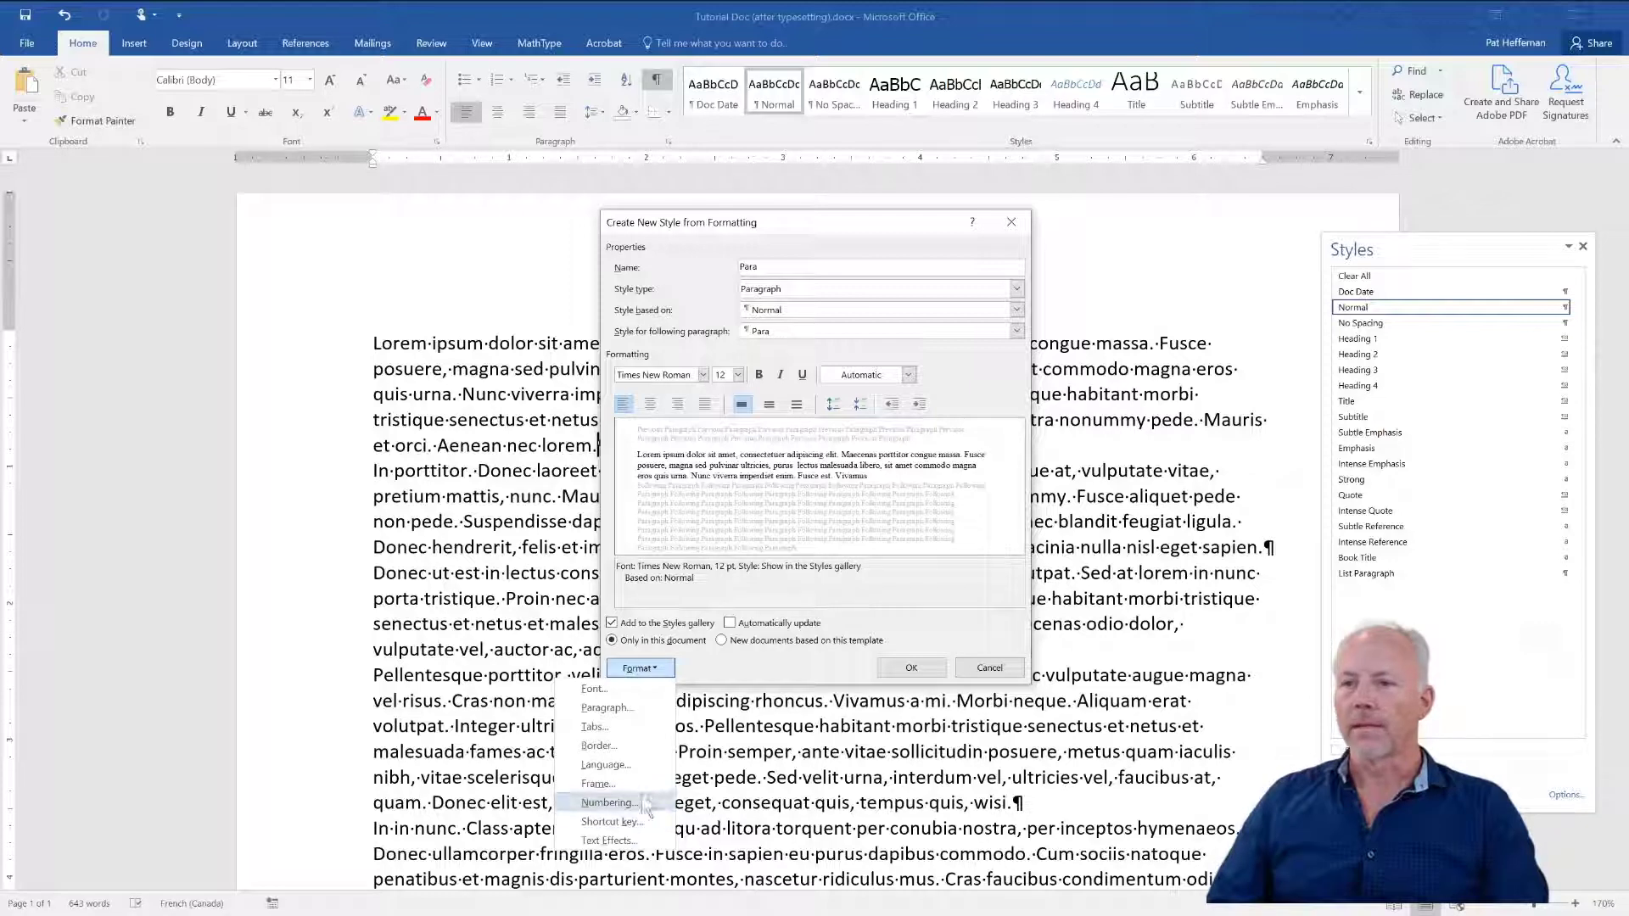
pyautogui.click(705, 665)
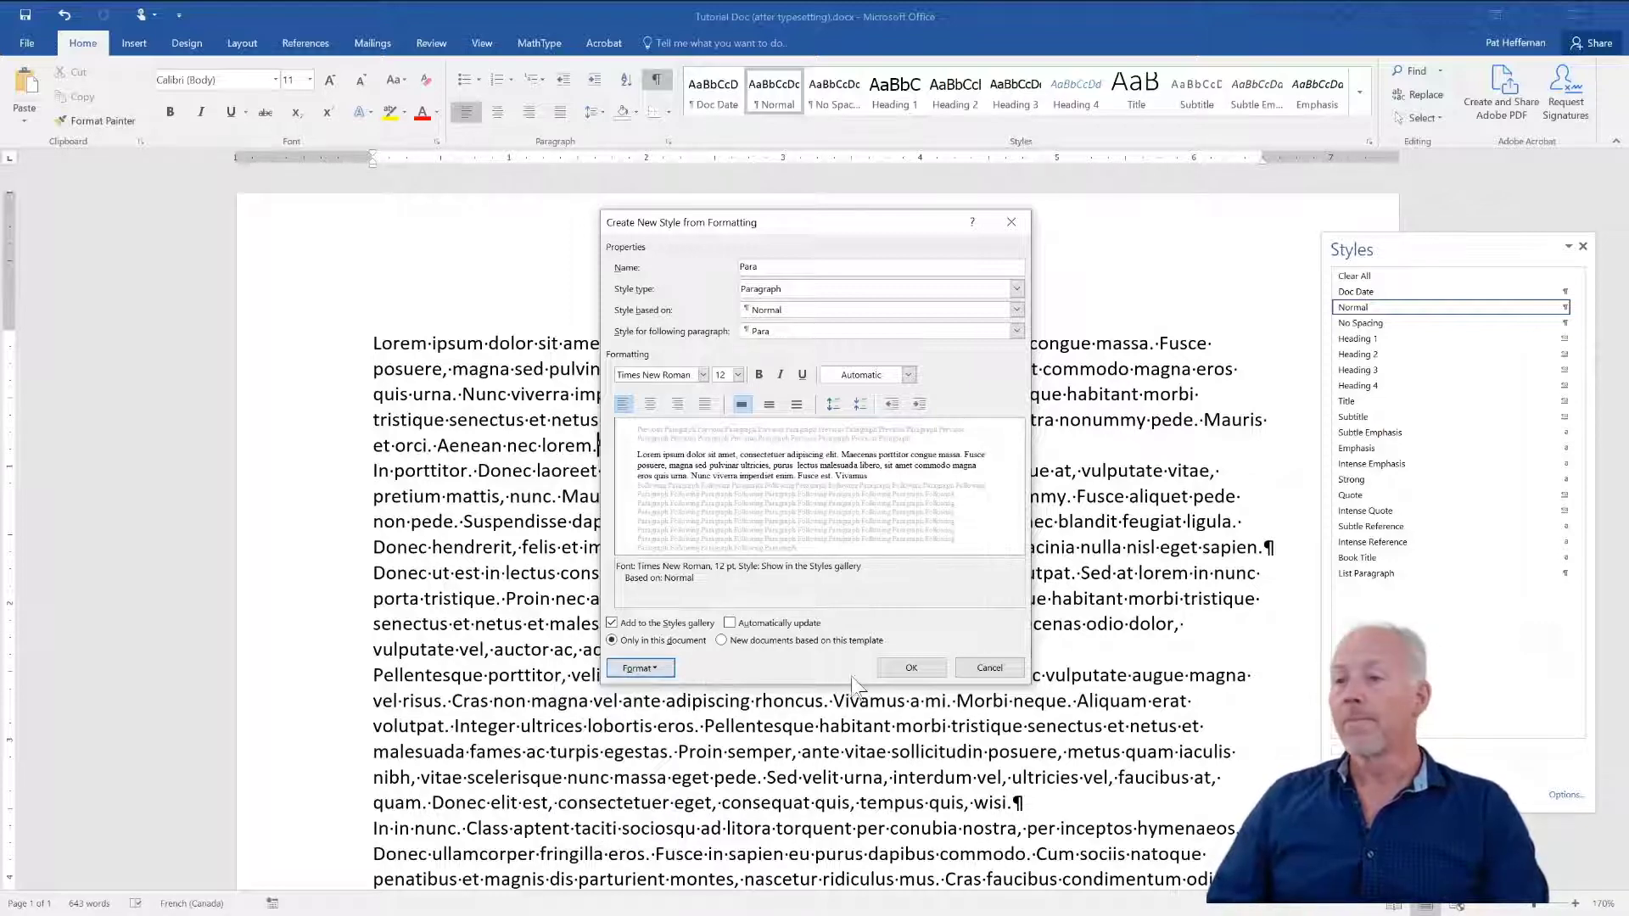
pyautogui.click(911, 668)
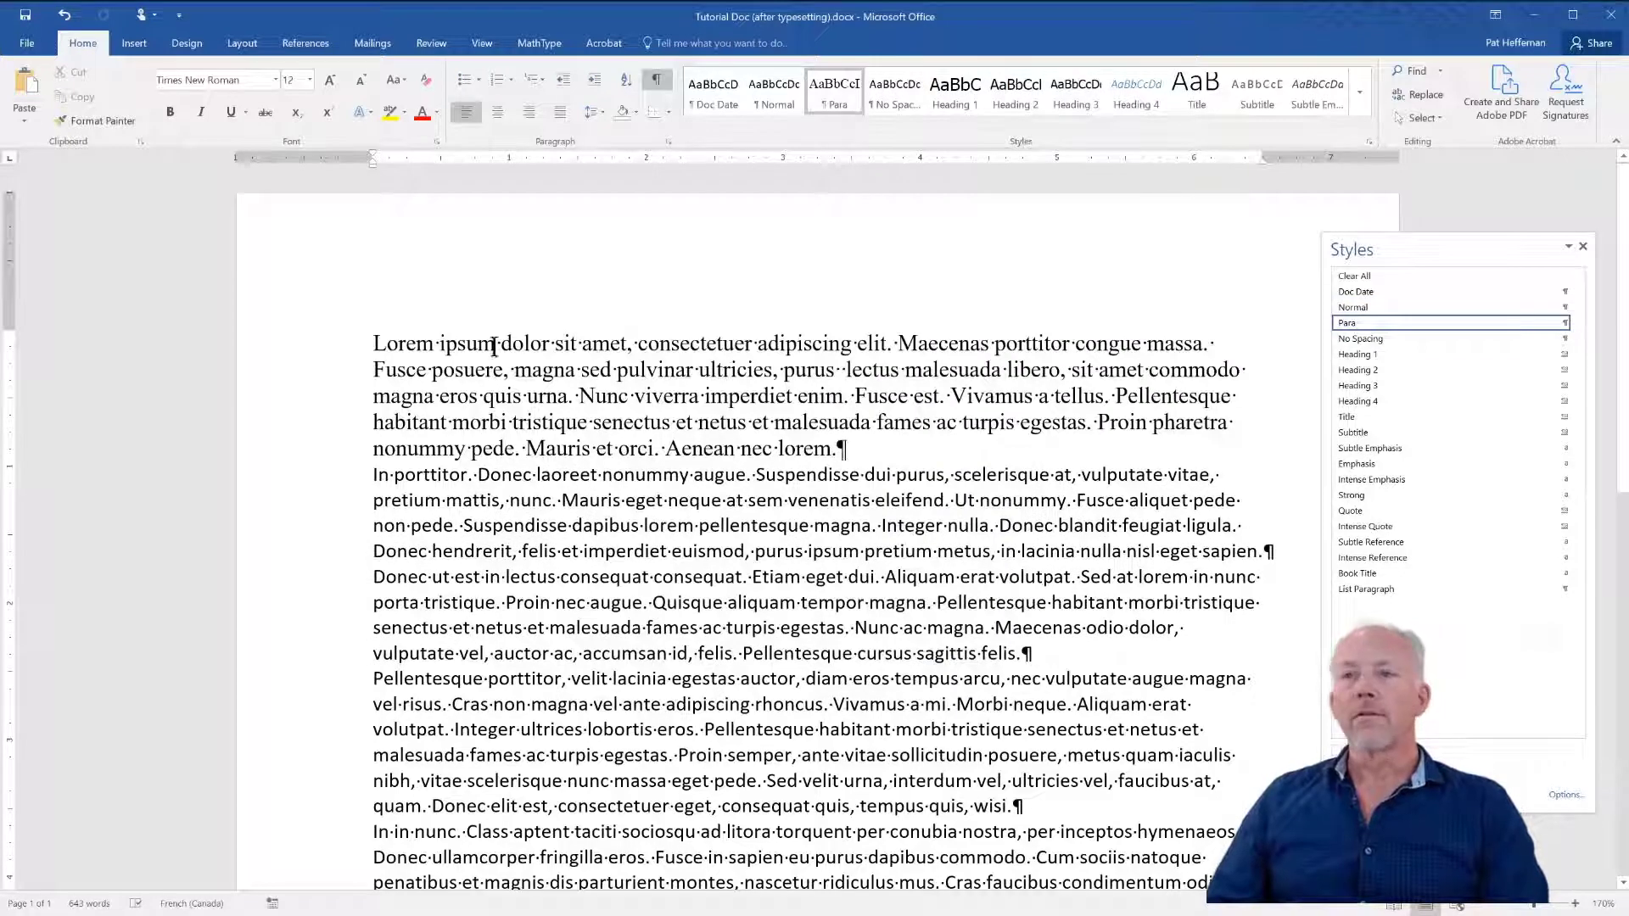
pyautogui.moveTo(345, 341); pyautogui.dragTo(344, 445)
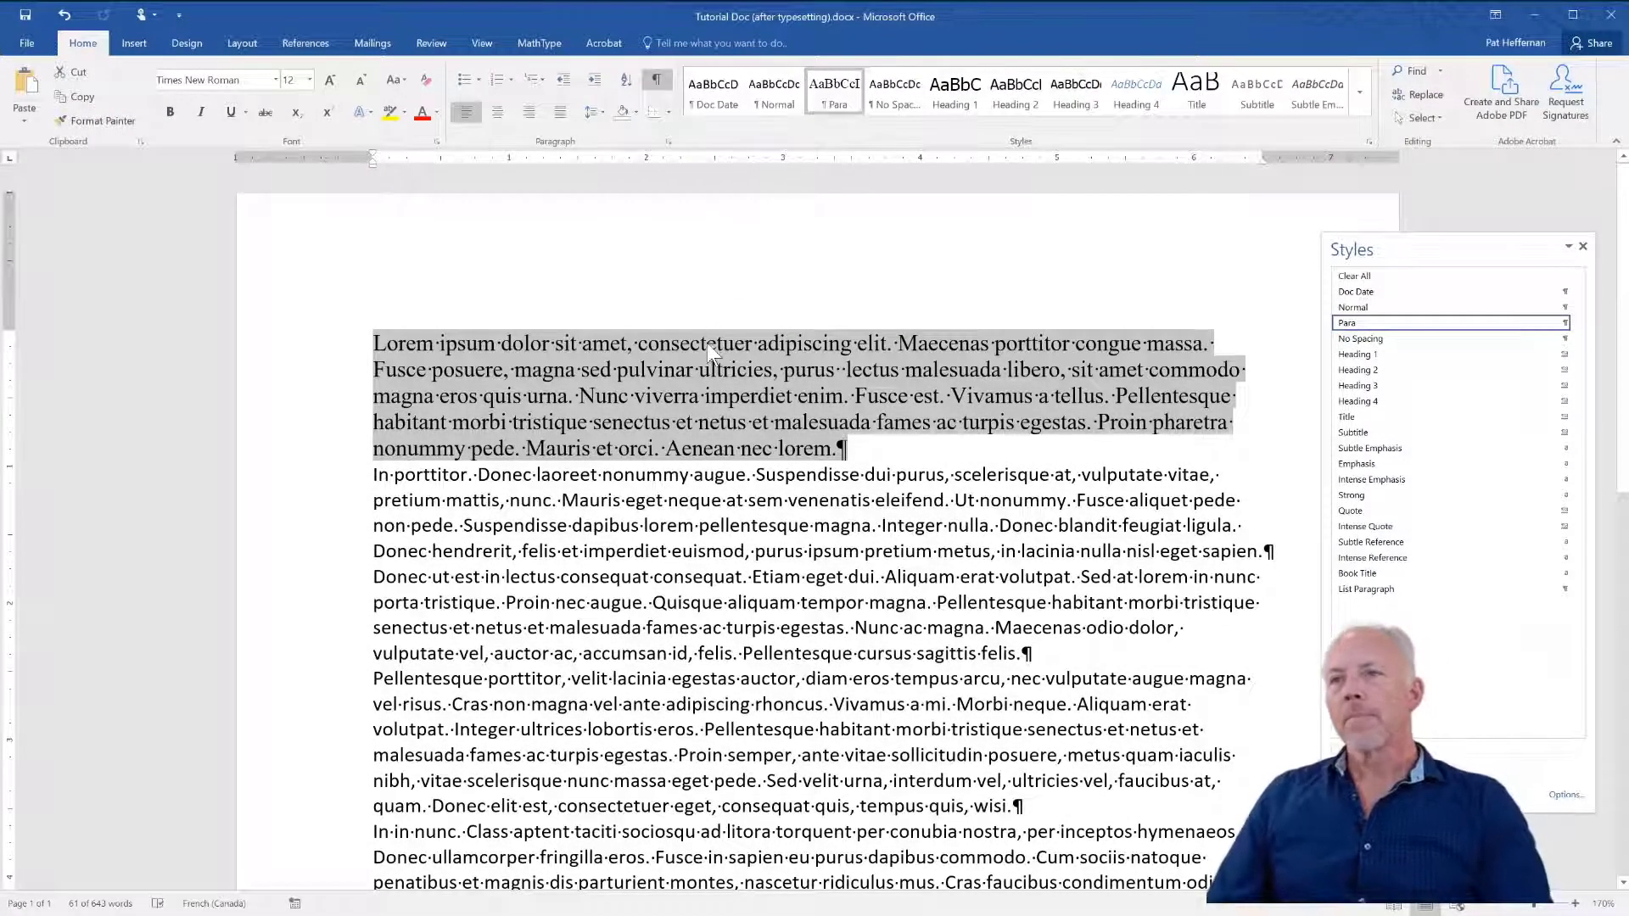
pyautogui.click(705, 342)
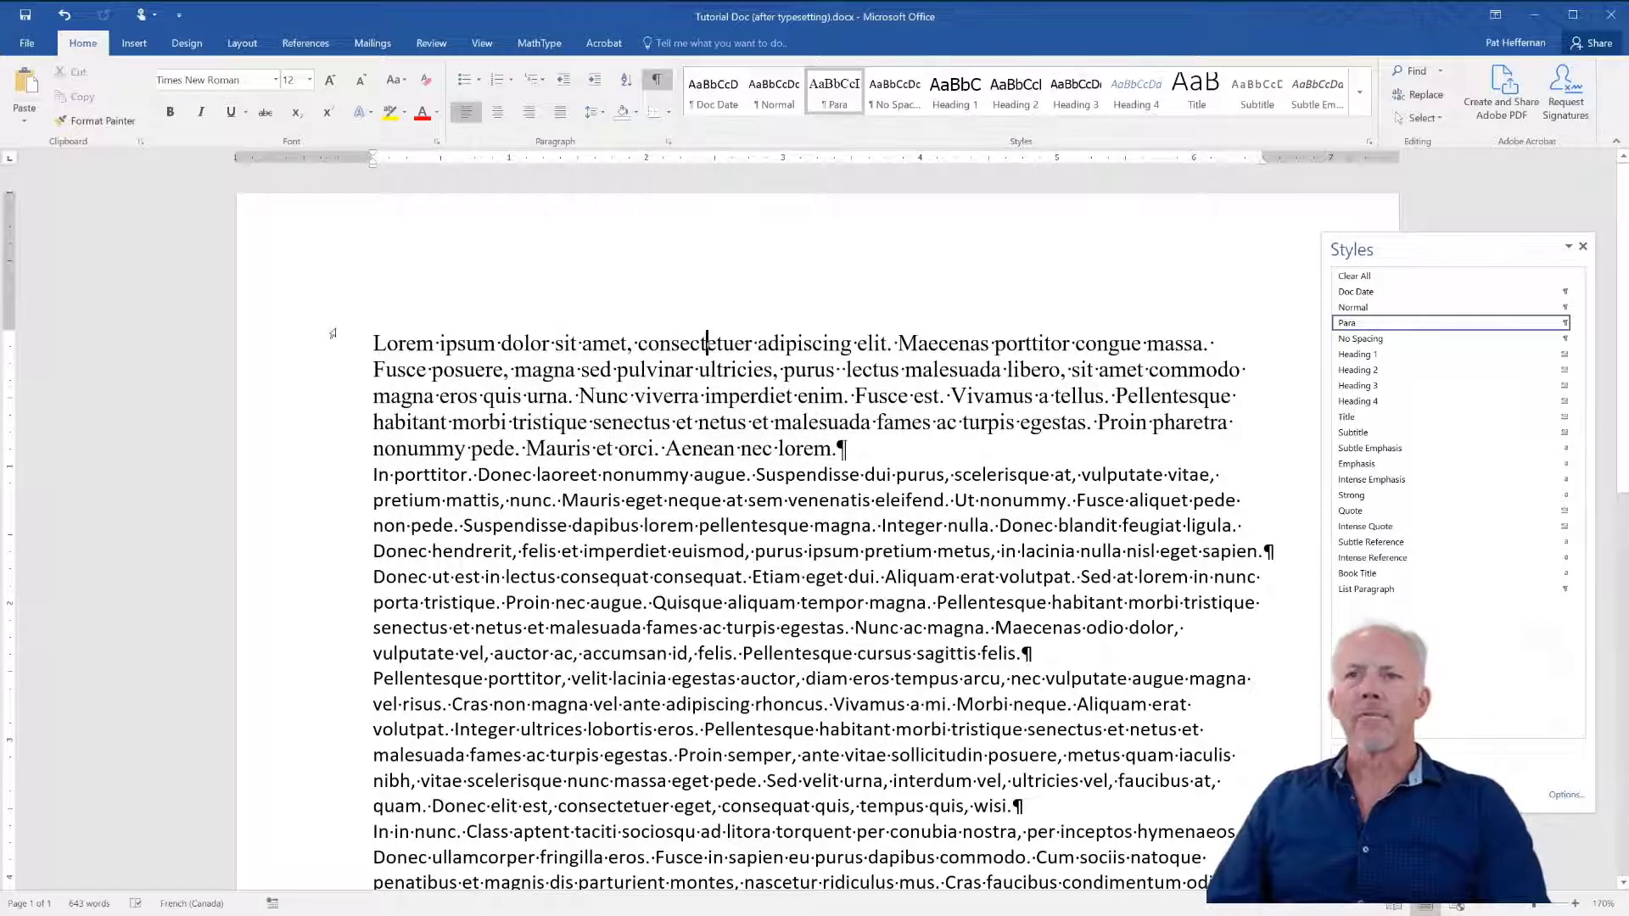
pyautogui.moveTo(331, 342); pyautogui.dragTo(331, 454)
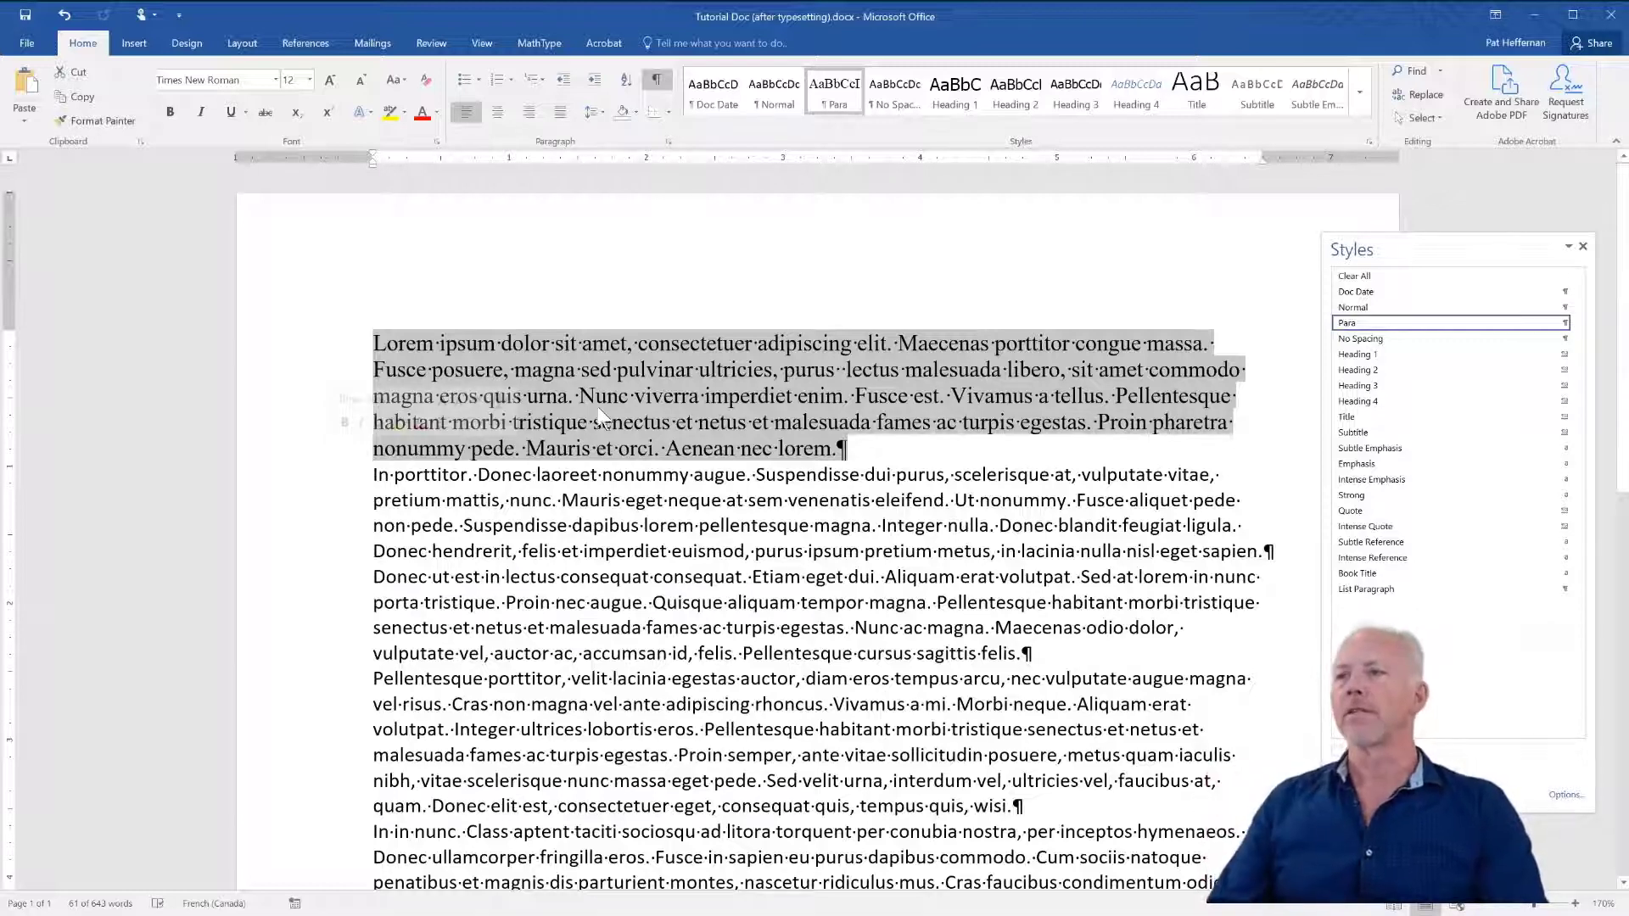
pyautogui.click(846, 449)
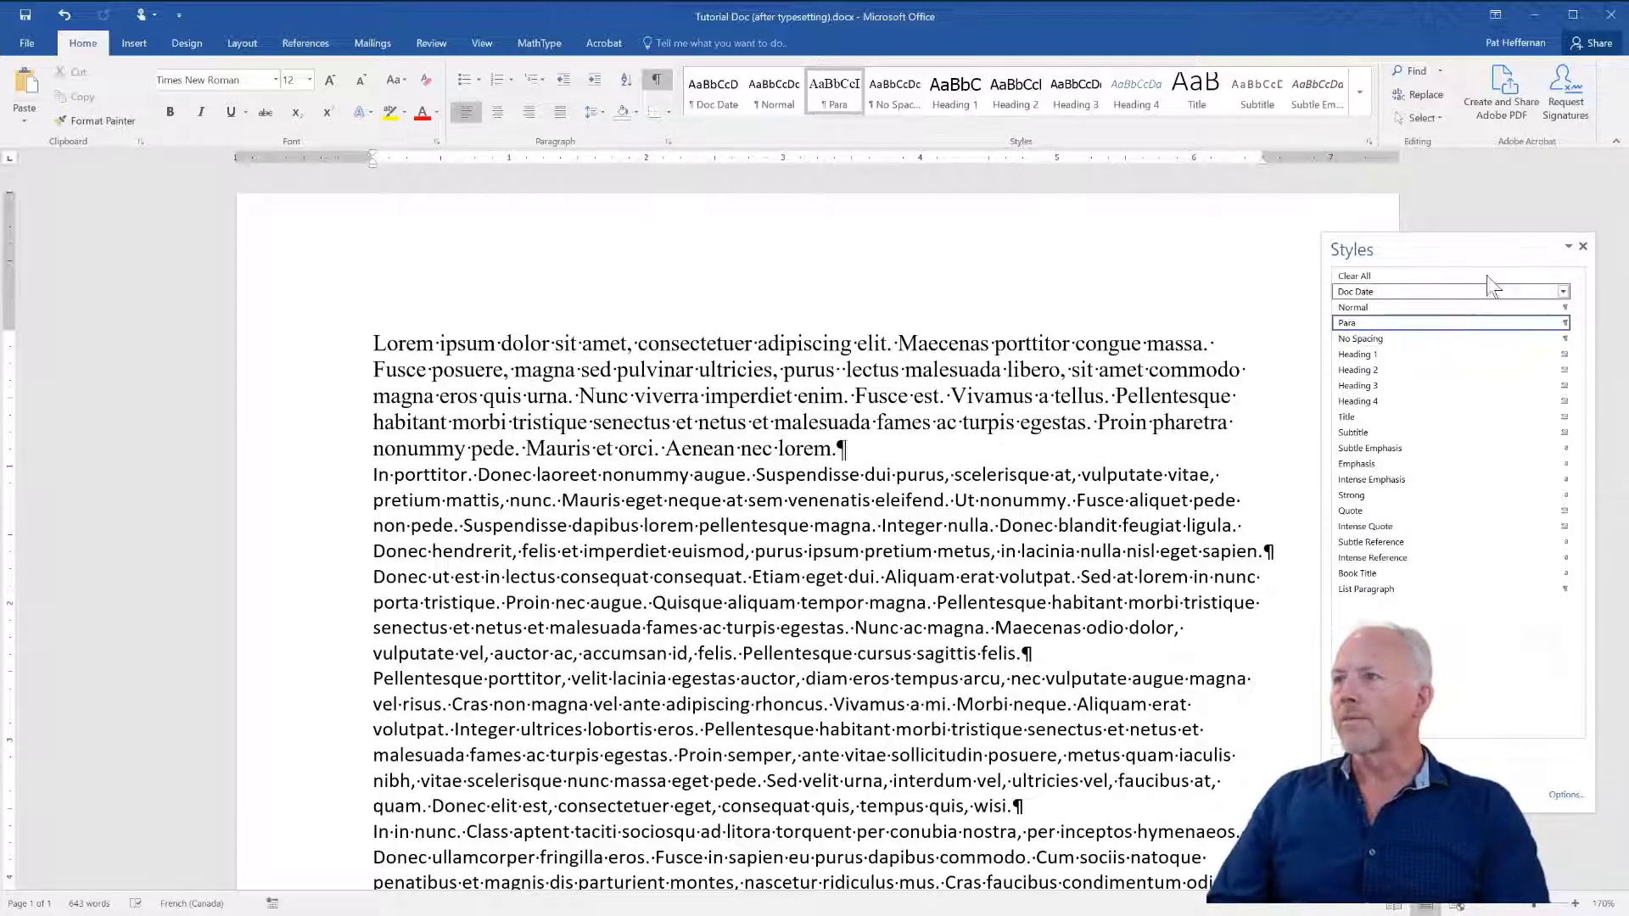
# - Close the styles list and modify the Para style to have 12 pt spacing after the paragraph
pyautogui.click(1583, 247)
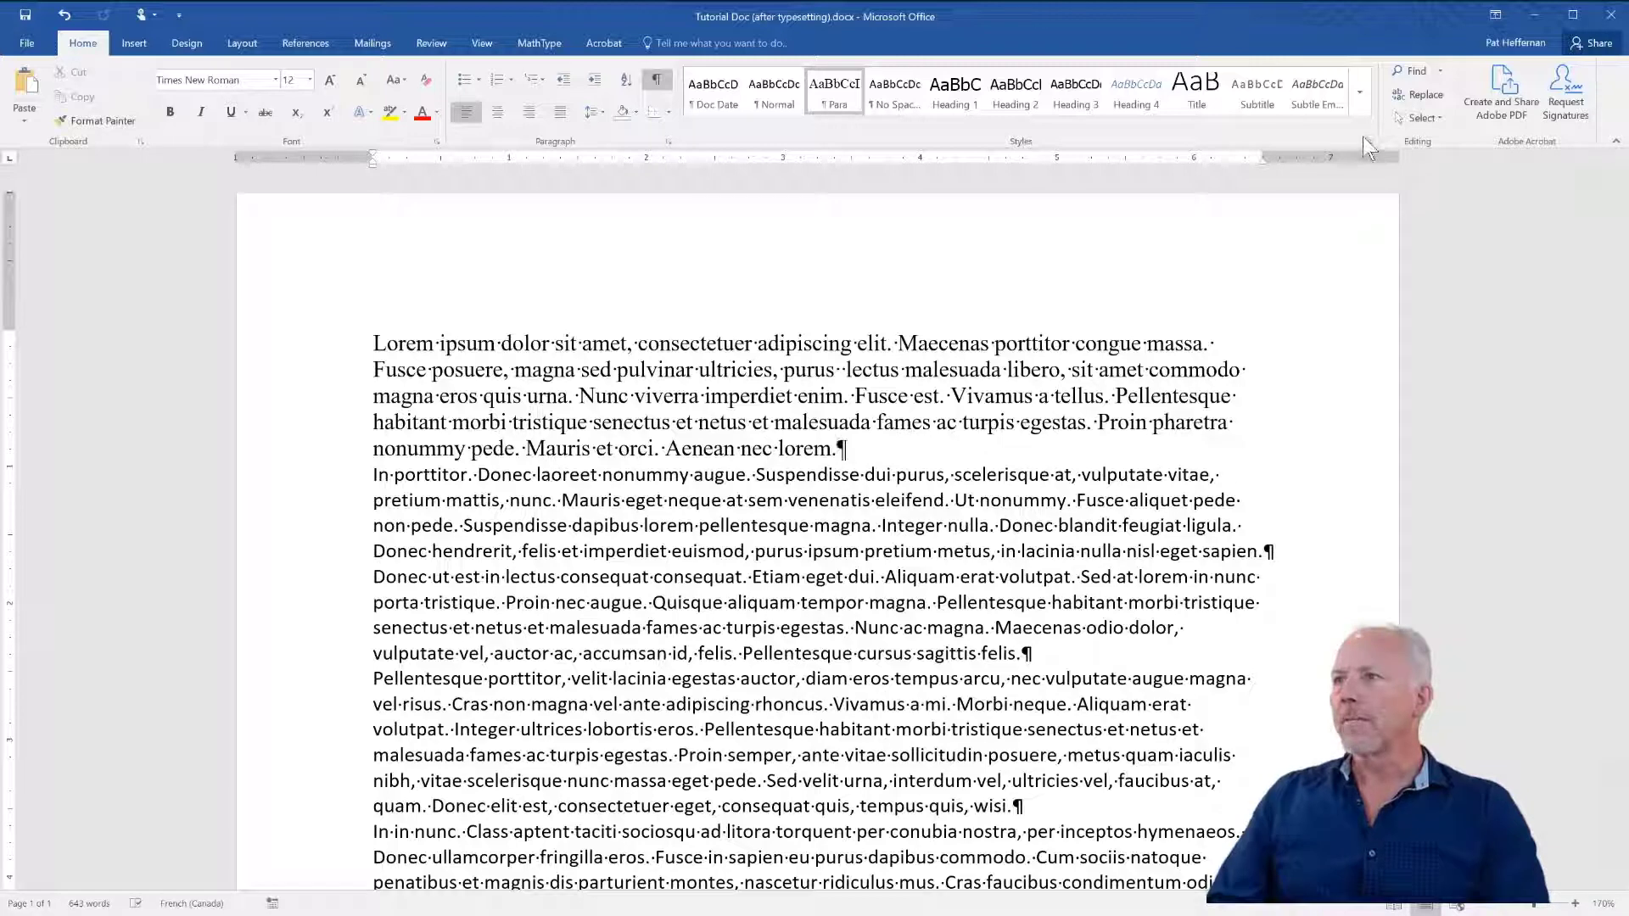
pyautogui.rightClick(837, 90)
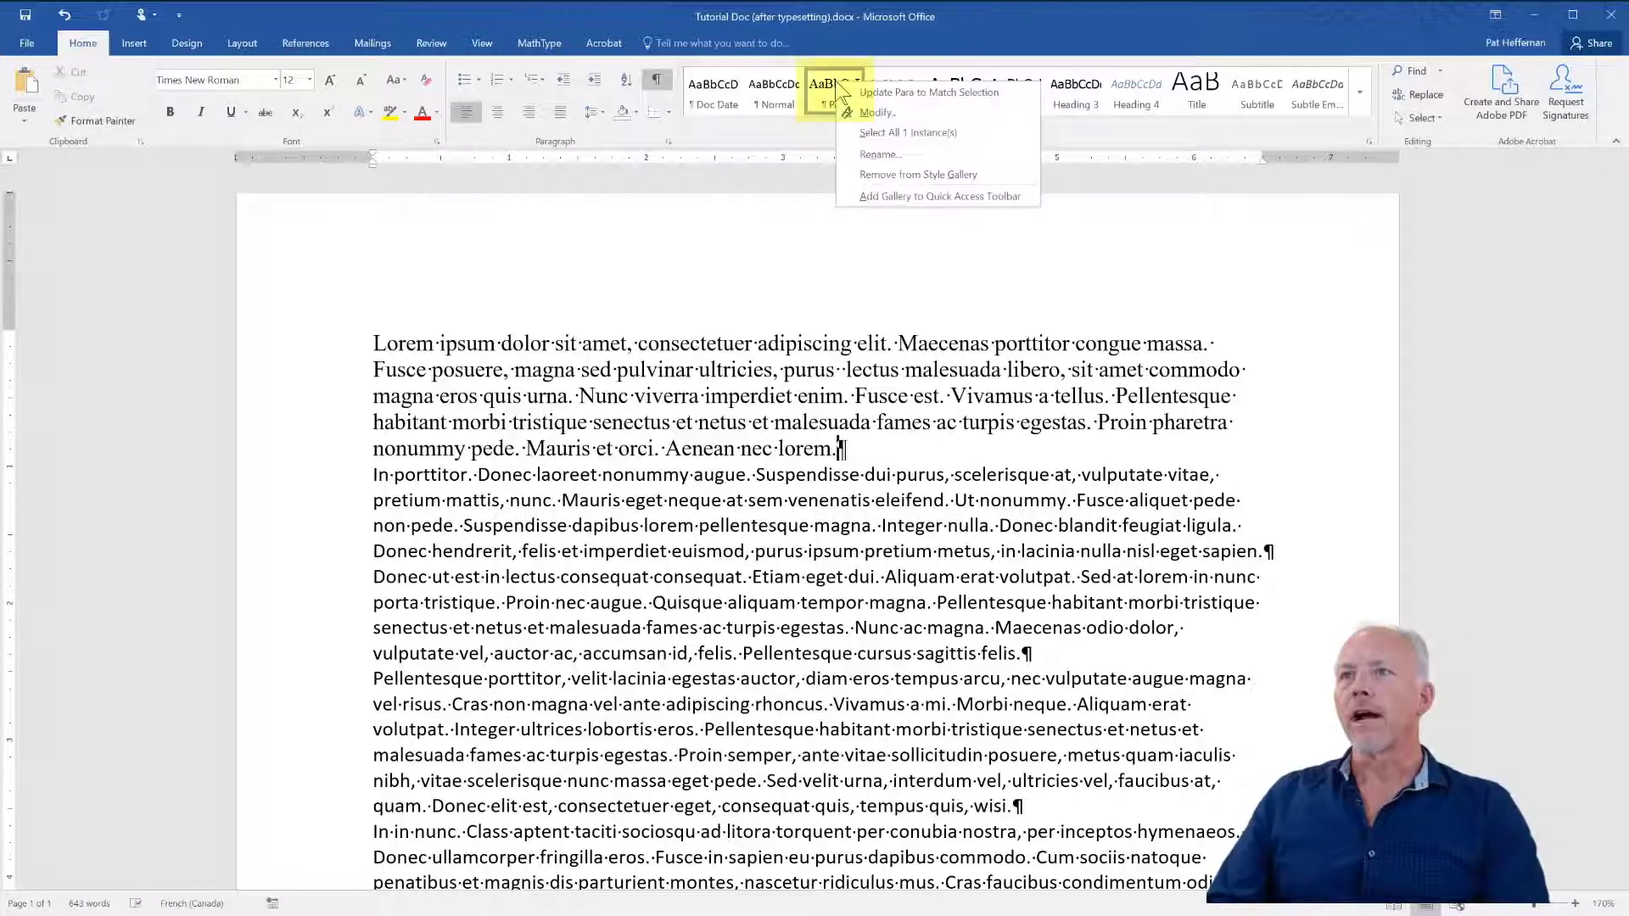
pyautogui.click(883, 115)
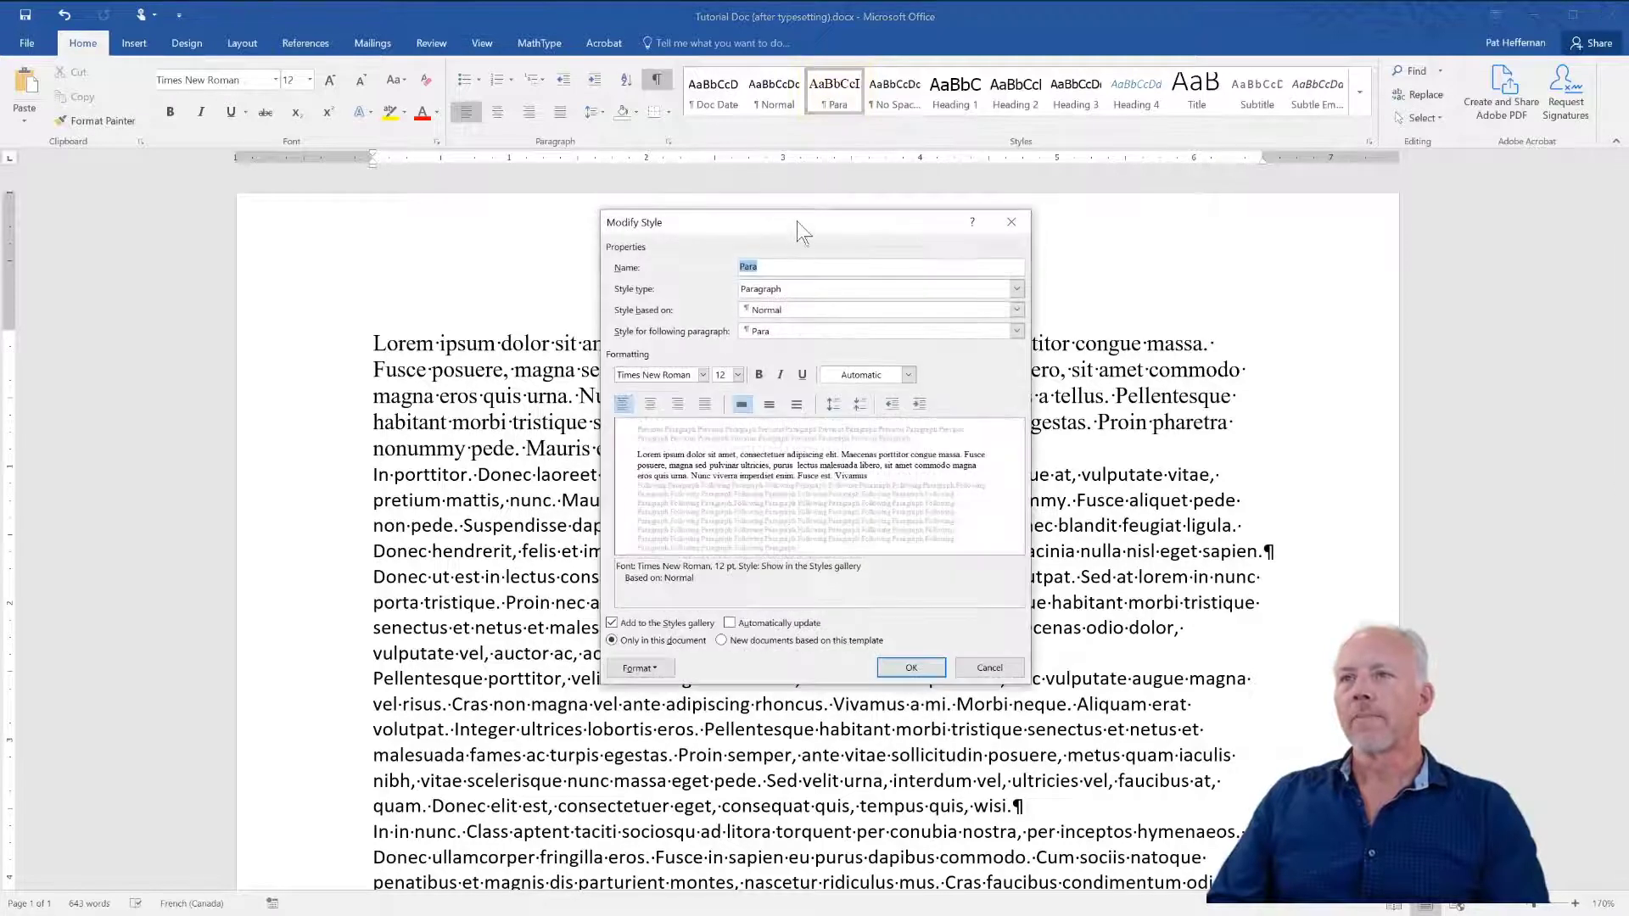
pyautogui.moveTo(797, 220); pyautogui.dragTo(1135, 232)
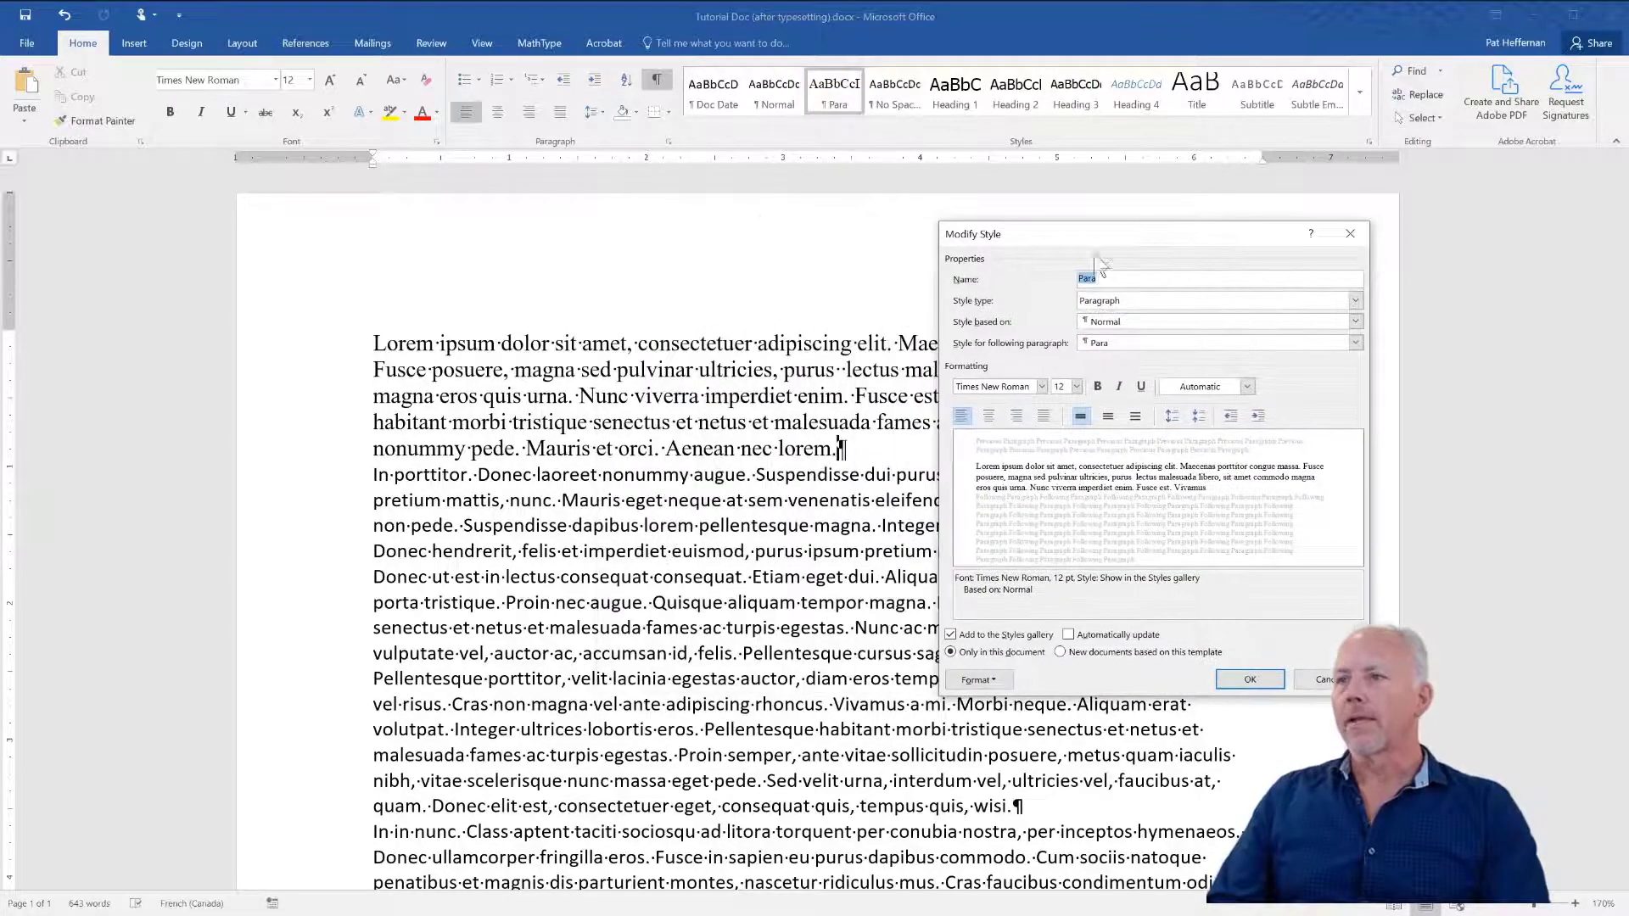
pyautogui.click(977, 679)
pyautogui.click(968, 721)
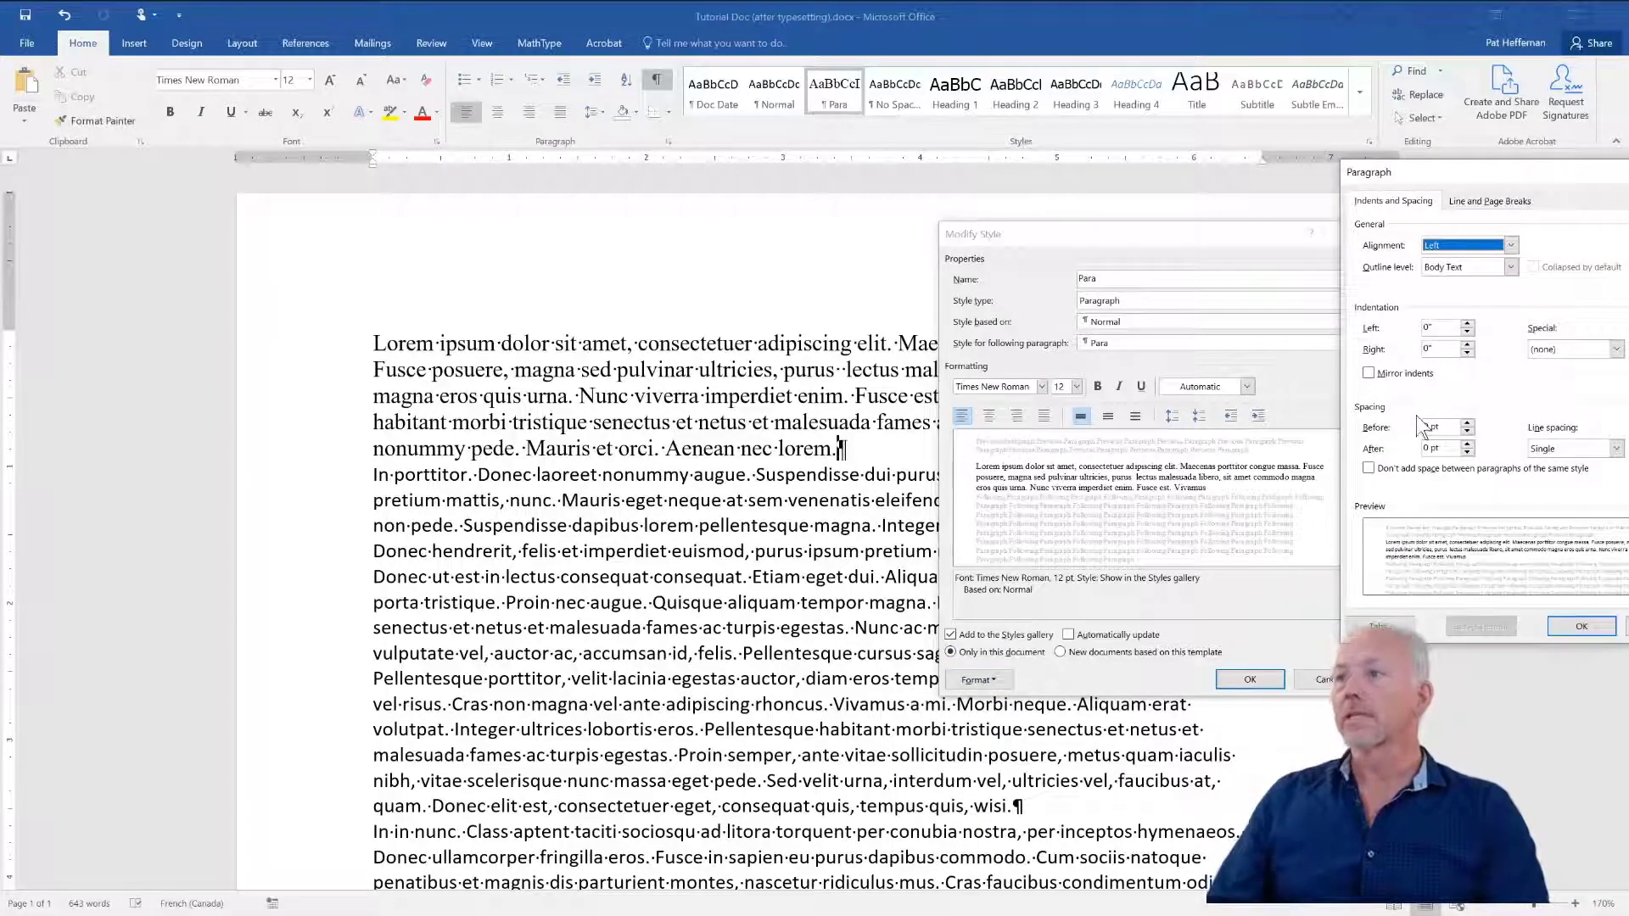
pyautogui.click(1467, 444)
pyautogui.click(1467, 445)
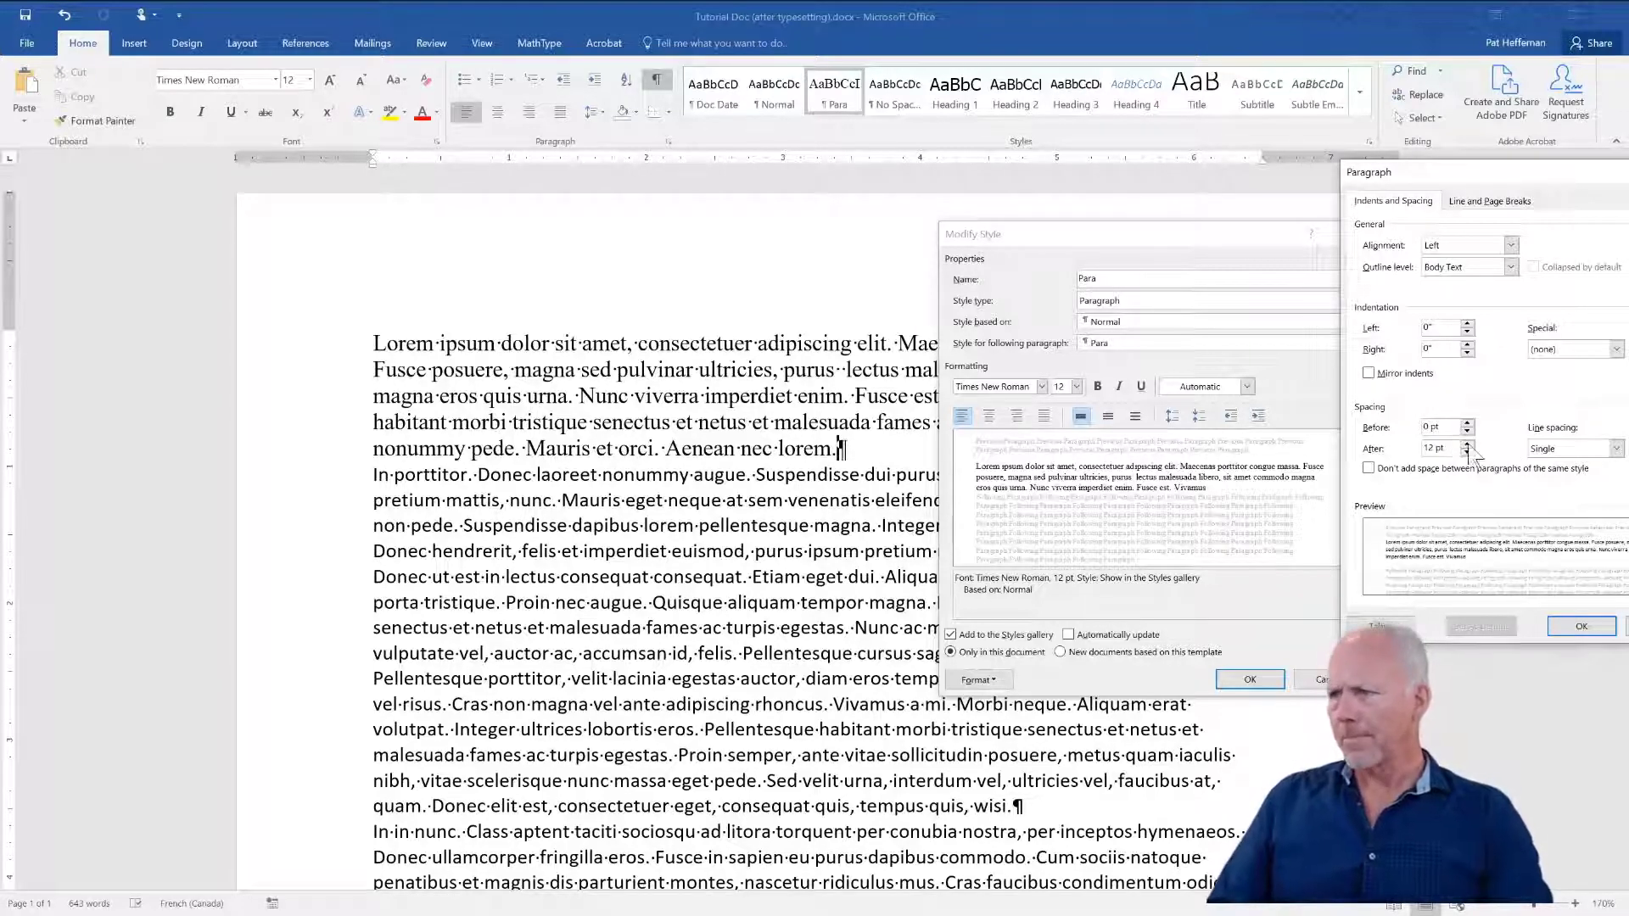
pyautogui.click(1569, 627)
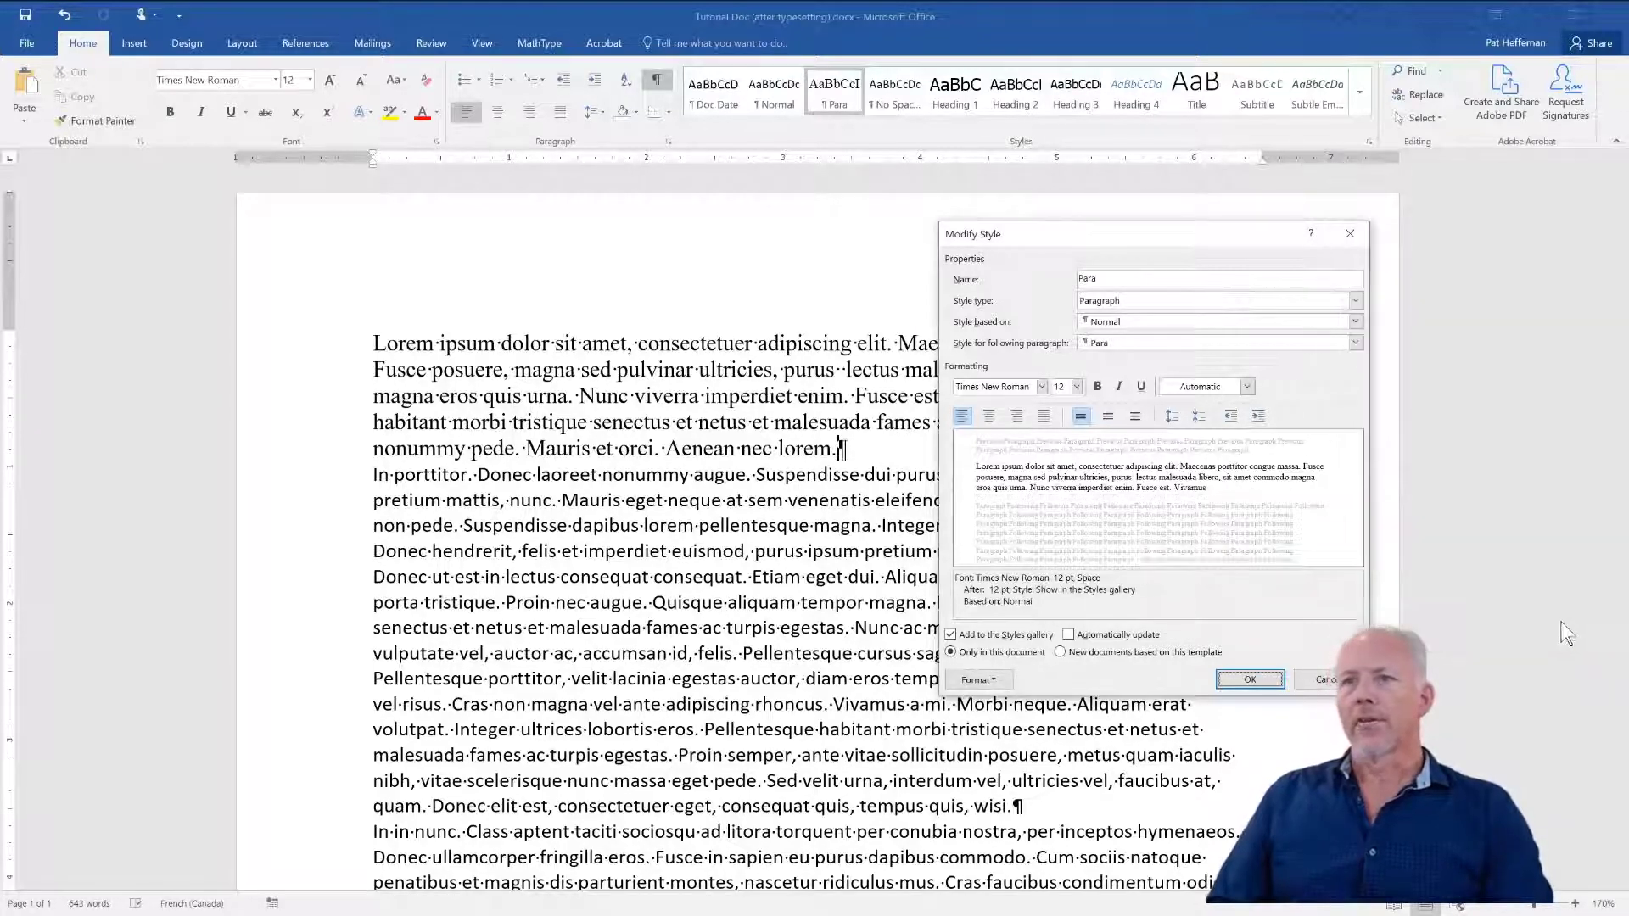
pyautogui.click(1245, 679)
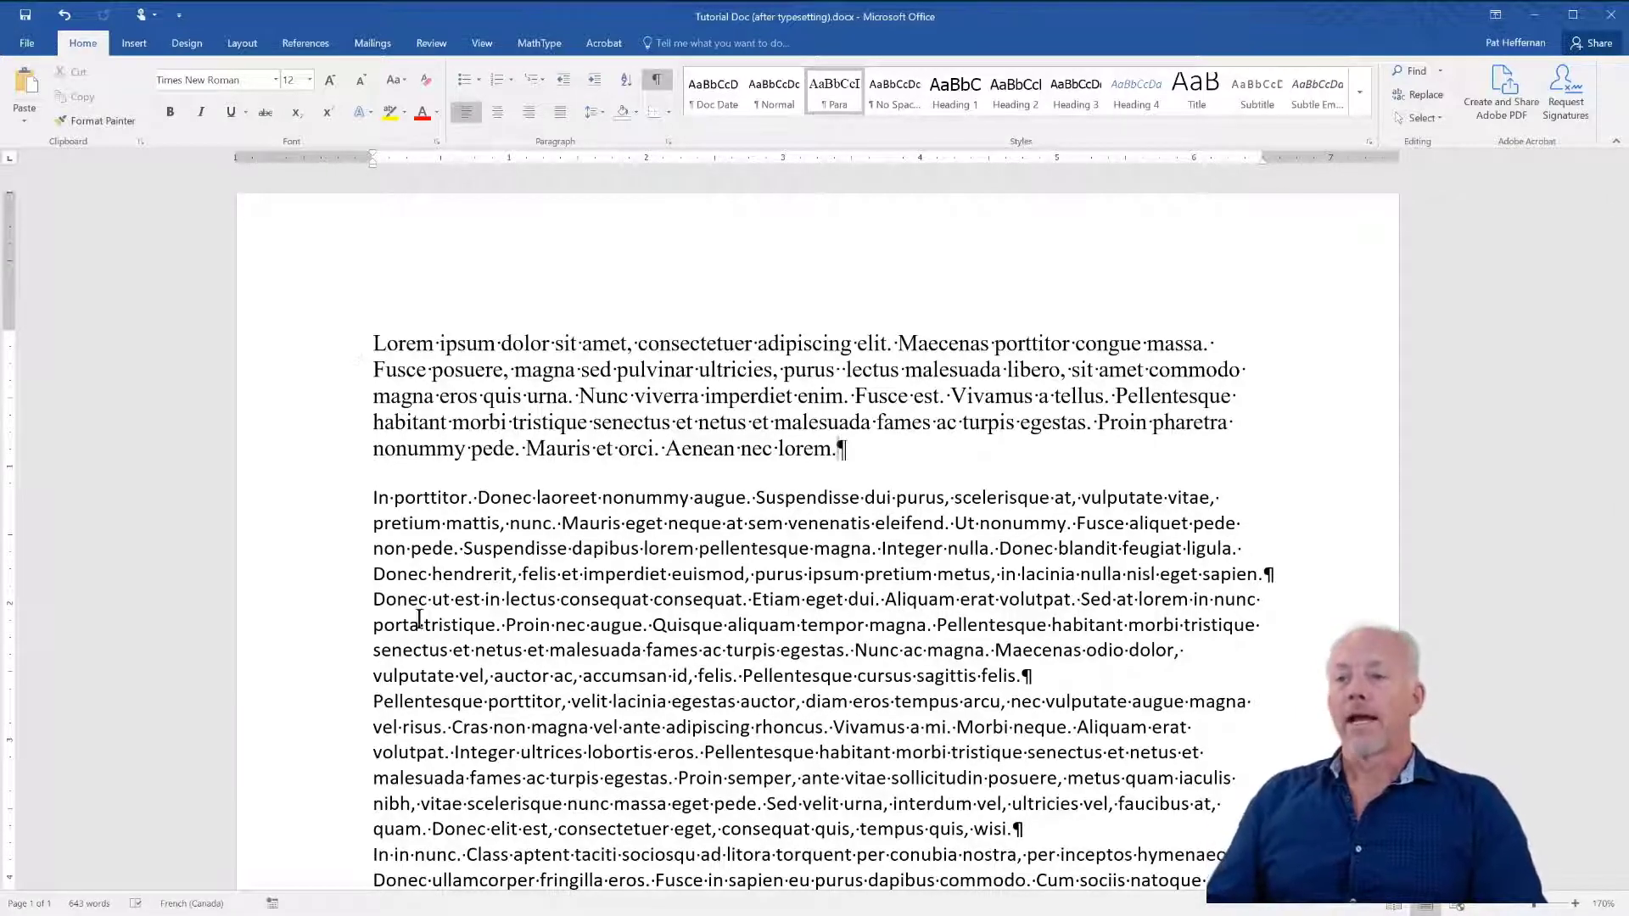
# - Apply the Para style to the second paragraph, beginning "In porttitor"
pyautogui.scroll(-2, 670, 560)
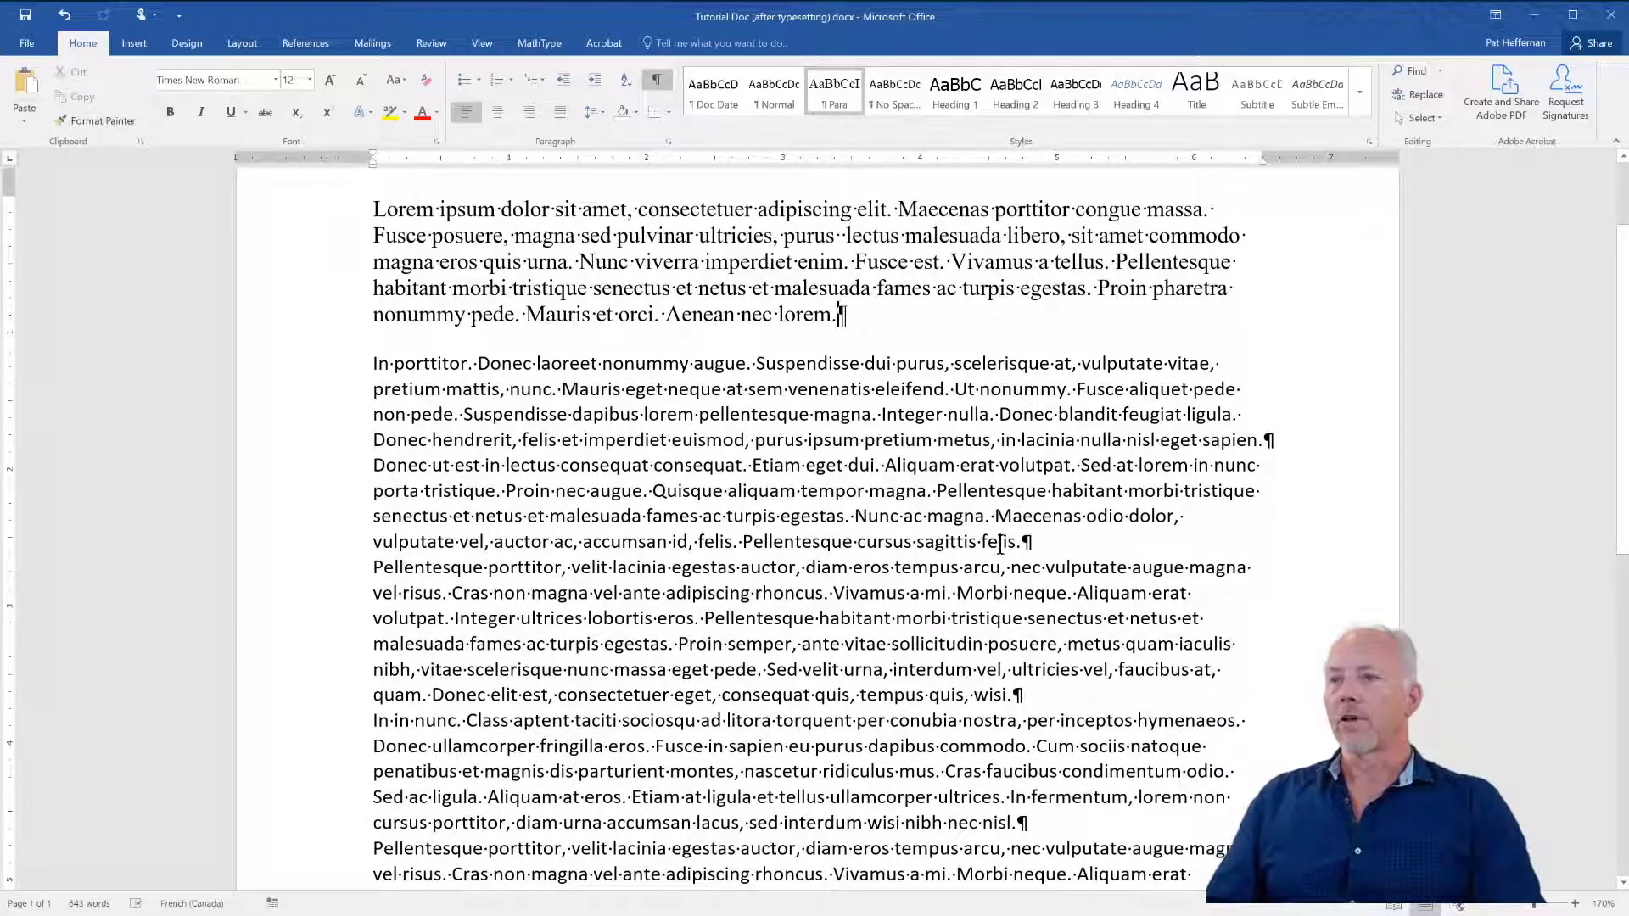
pyautogui.scroll(1, 641, 502)
pyautogui.click(967, 585)
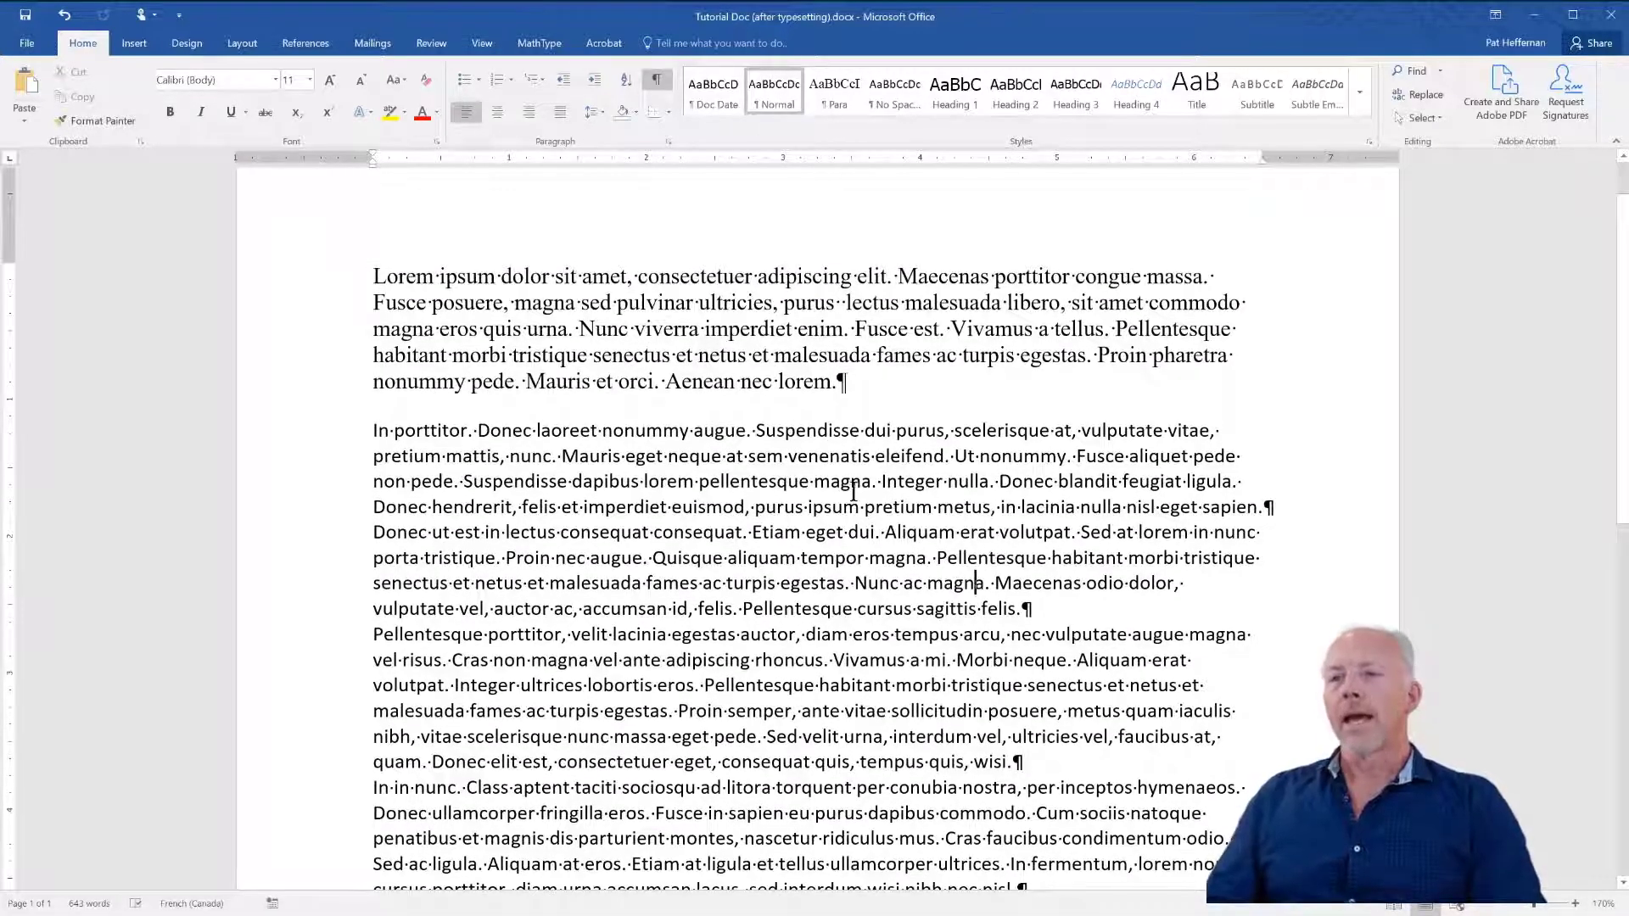
pyautogui.scroll(1, 577, 443)
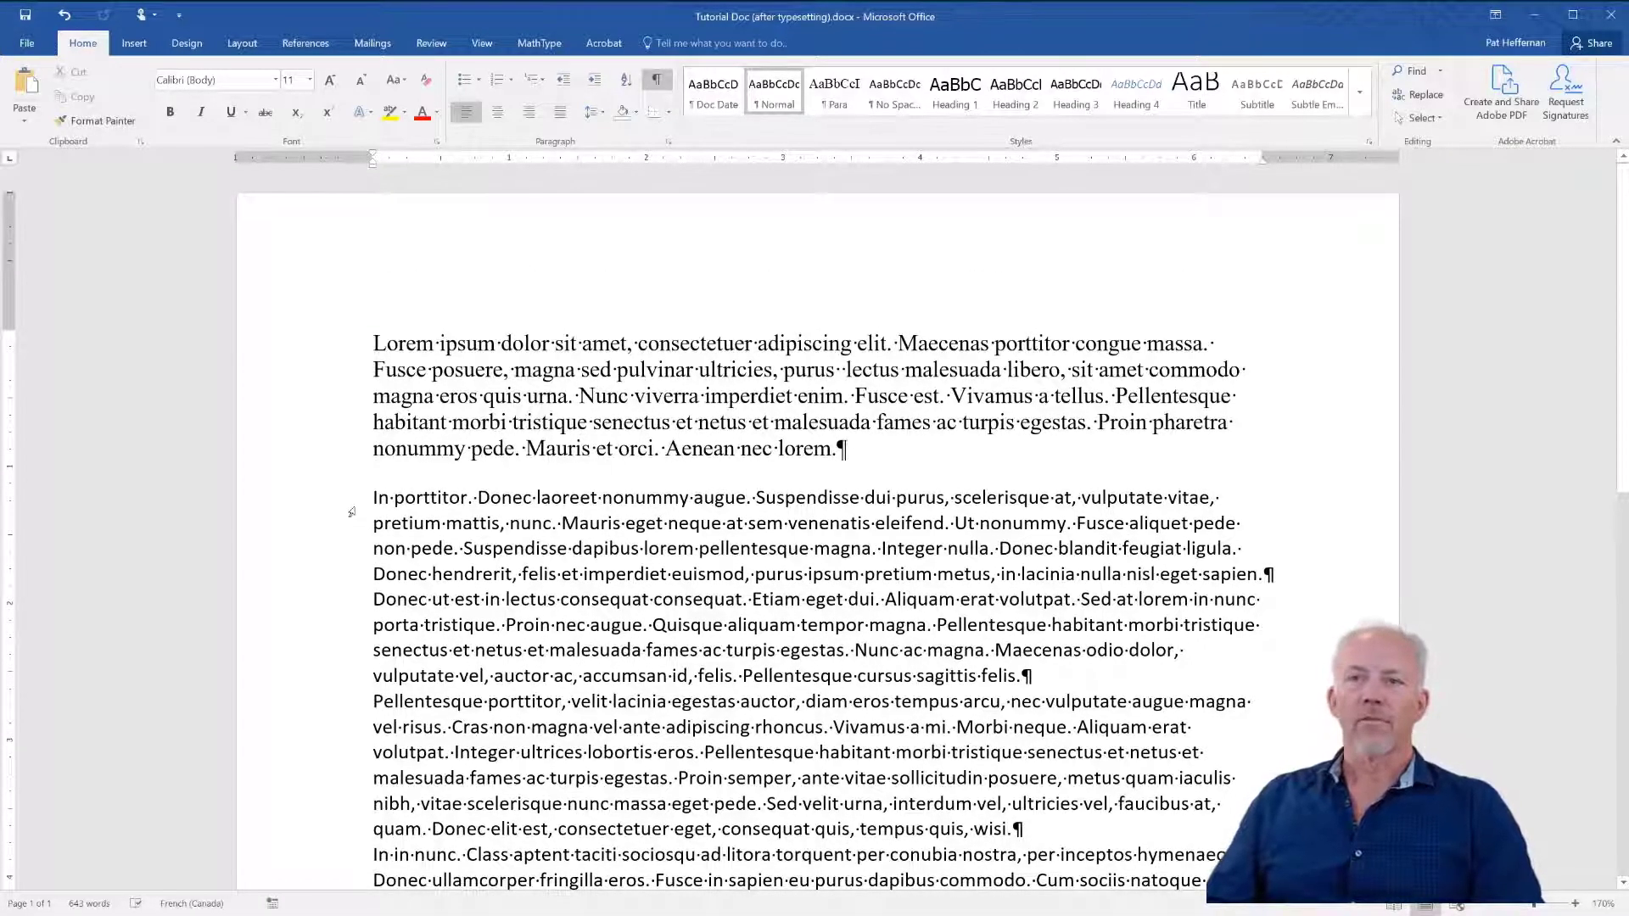
pyautogui.moveTo(349, 501); pyautogui.dragTo(362, 581)
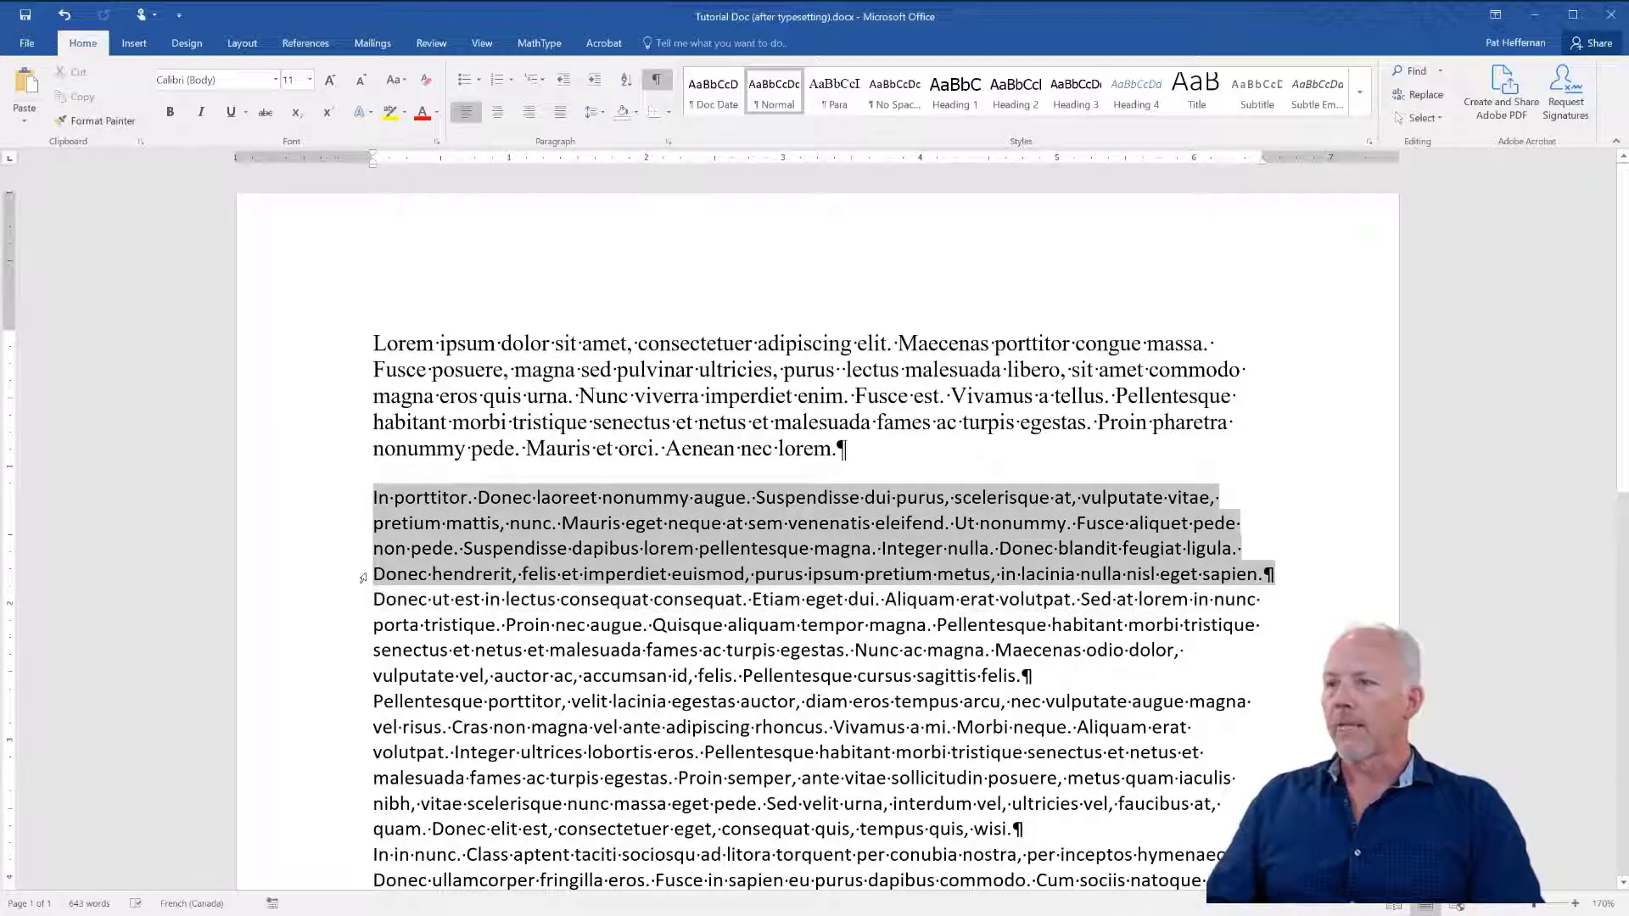
pyautogui.click(831, 93)
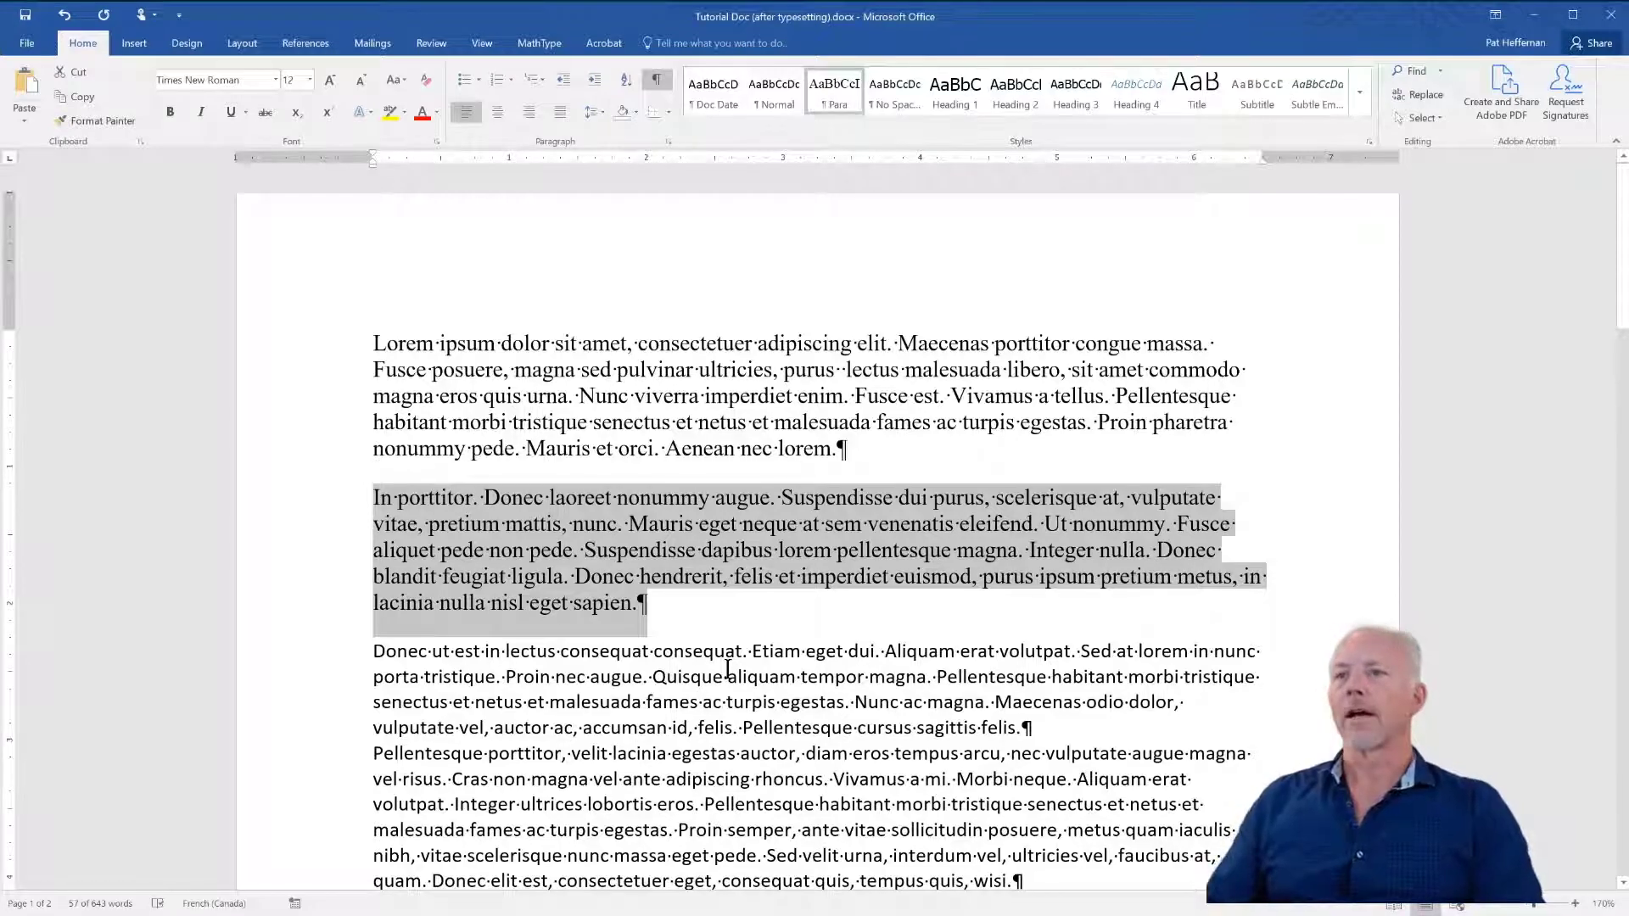
pyautogui.click(657, 621)
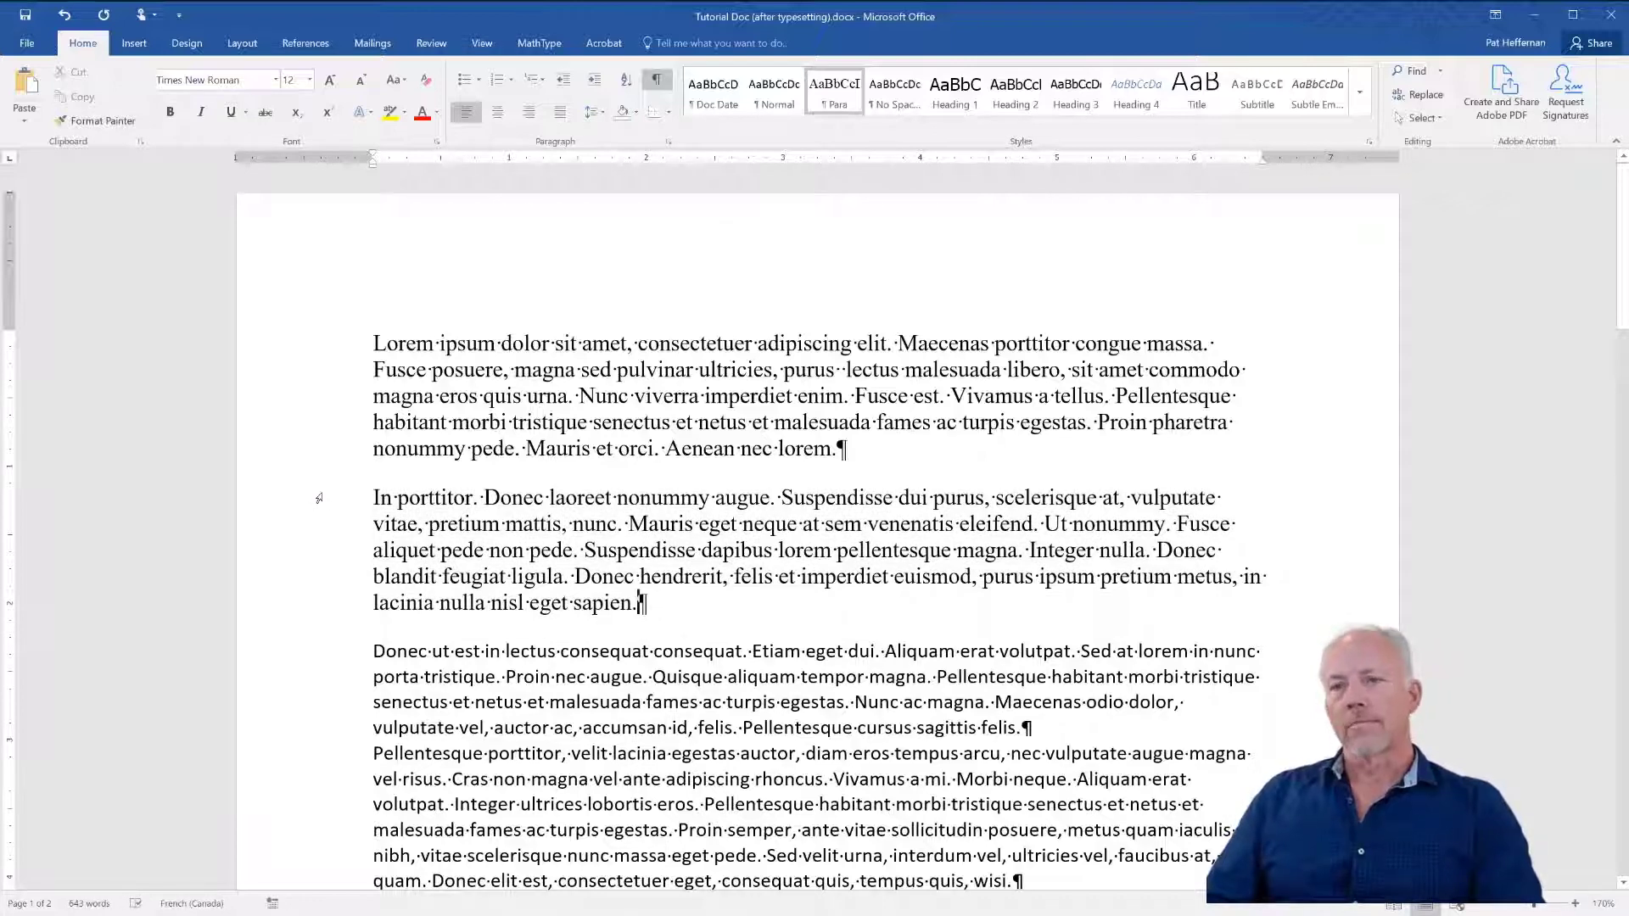
pyautogui.moveTo(316, 507); pyautogui.dragTo(304, 611)
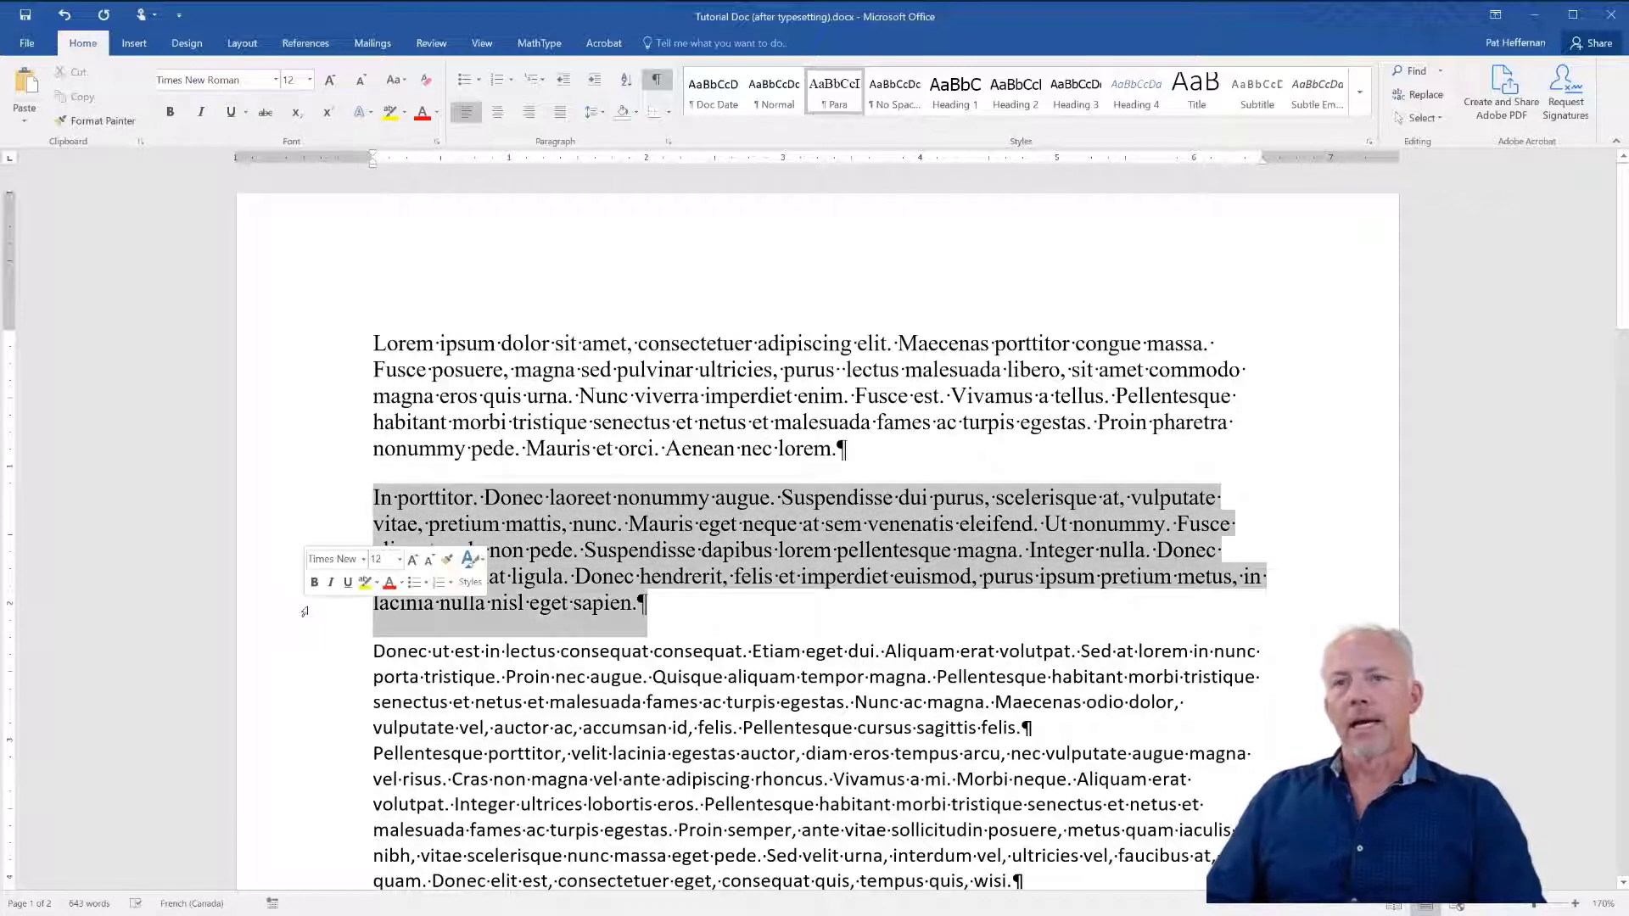
# - Copy the second paragraph's formatting onto the third paragraph, beginning "Donec ut est", with Format Painter
pyautogui.click(119, 121)
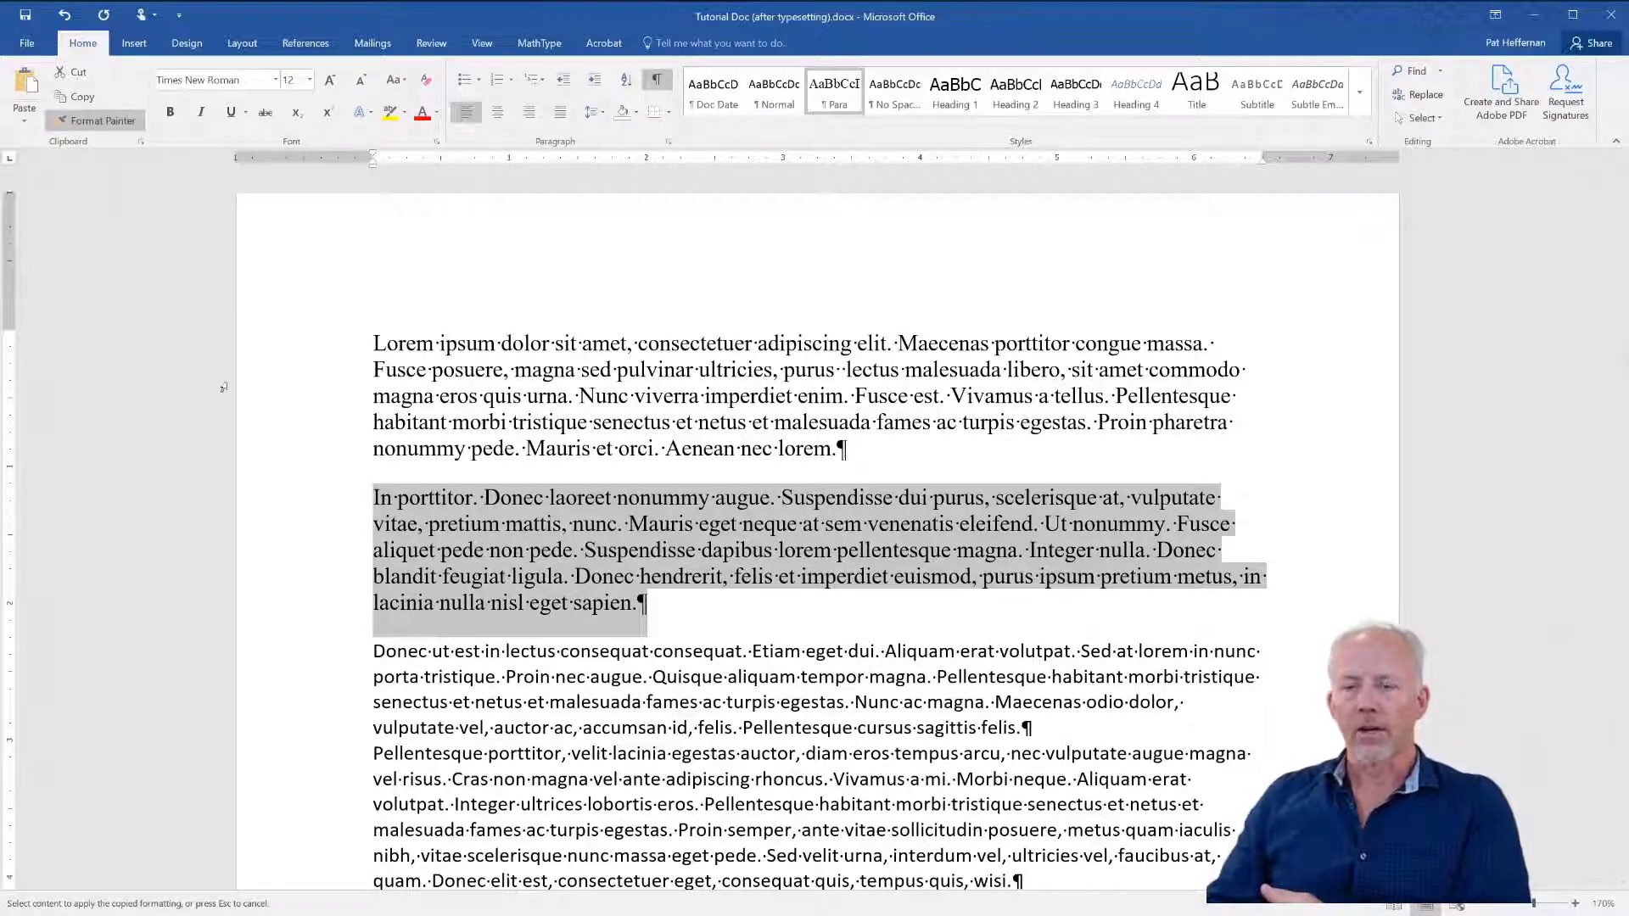
pyautogui.scroll(-1, 310, 648)
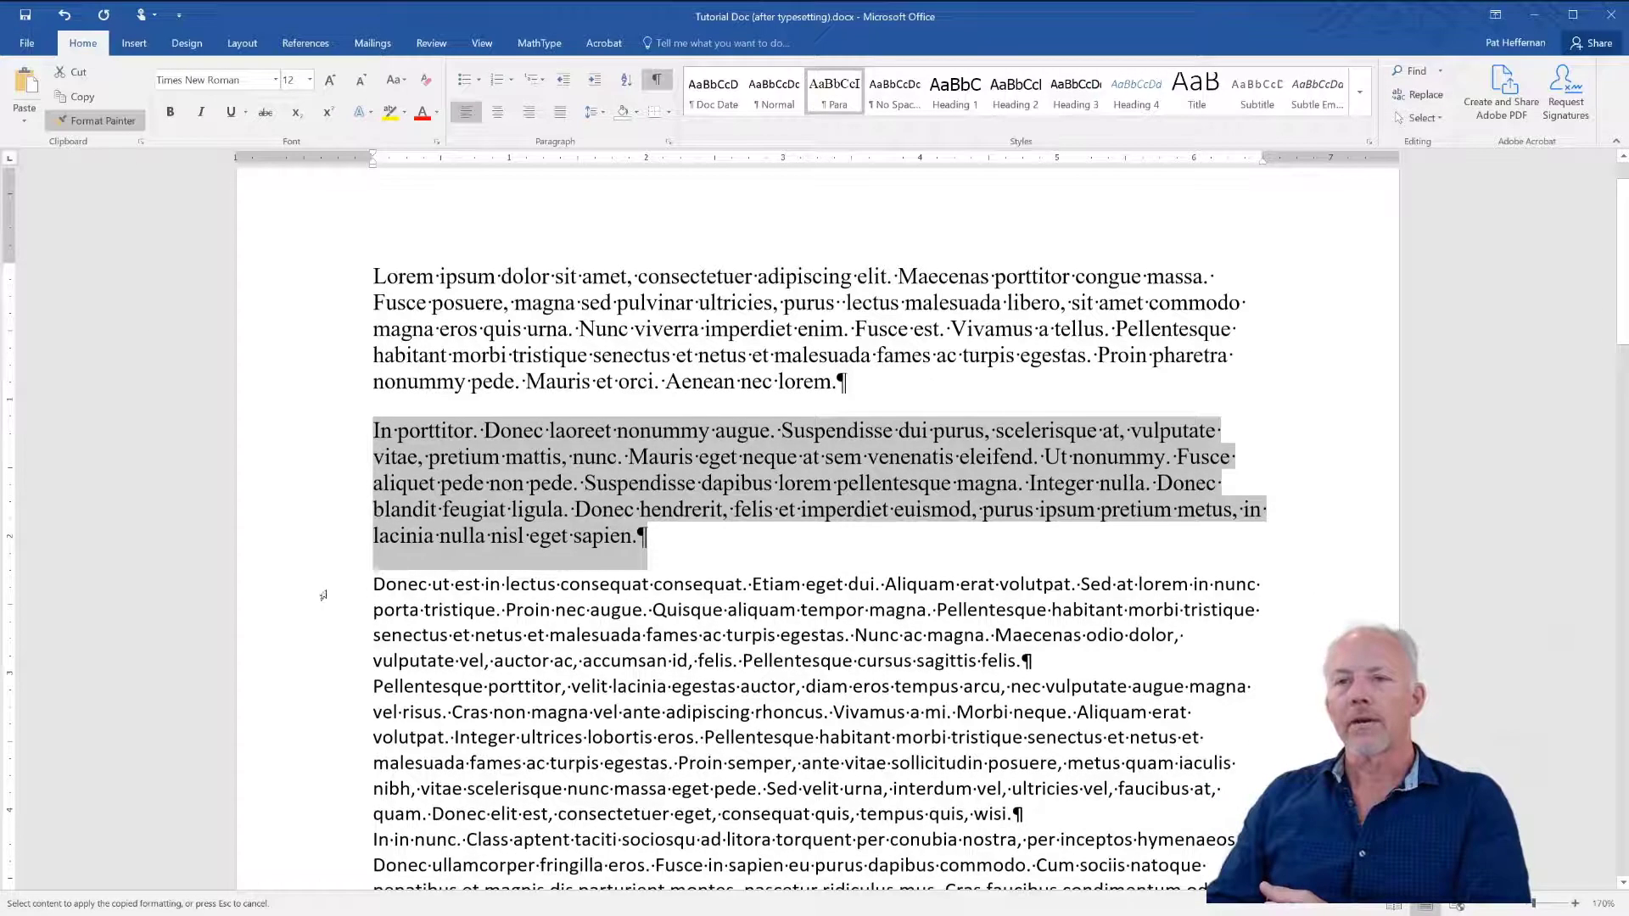
pyautogui.moveTo(322, 588)
pyautogui.mouseDown()
pyautogui.moveTo(320, 681)
pyautogui.moveTo(317, 664)
pyautogui.mouseUp()
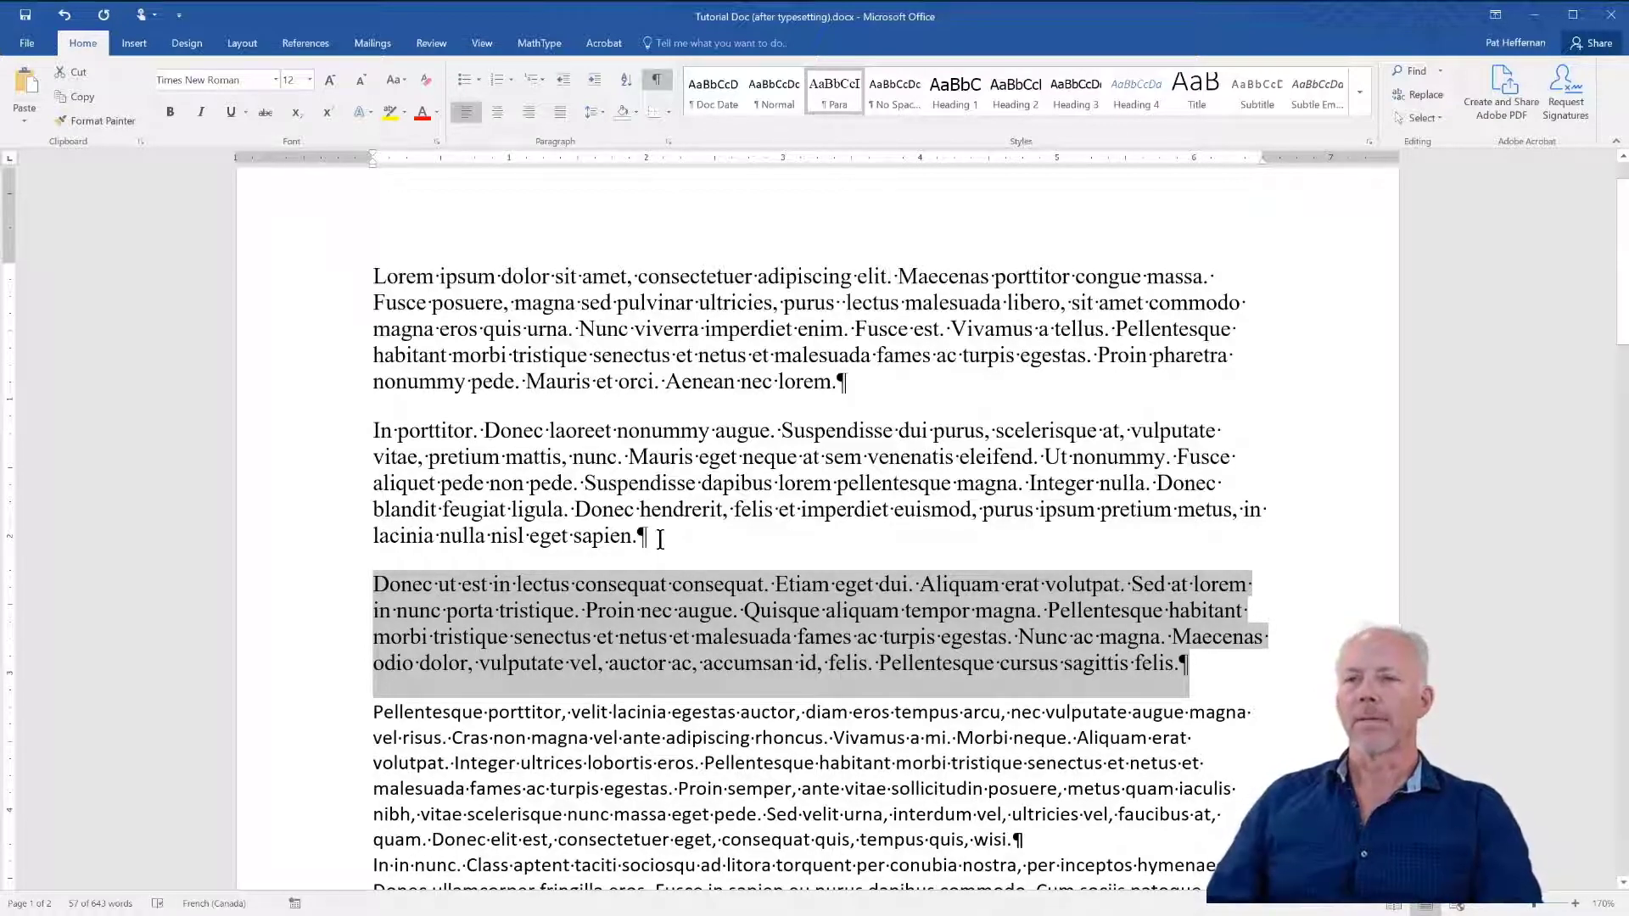
pyautogui.click(460, 613)
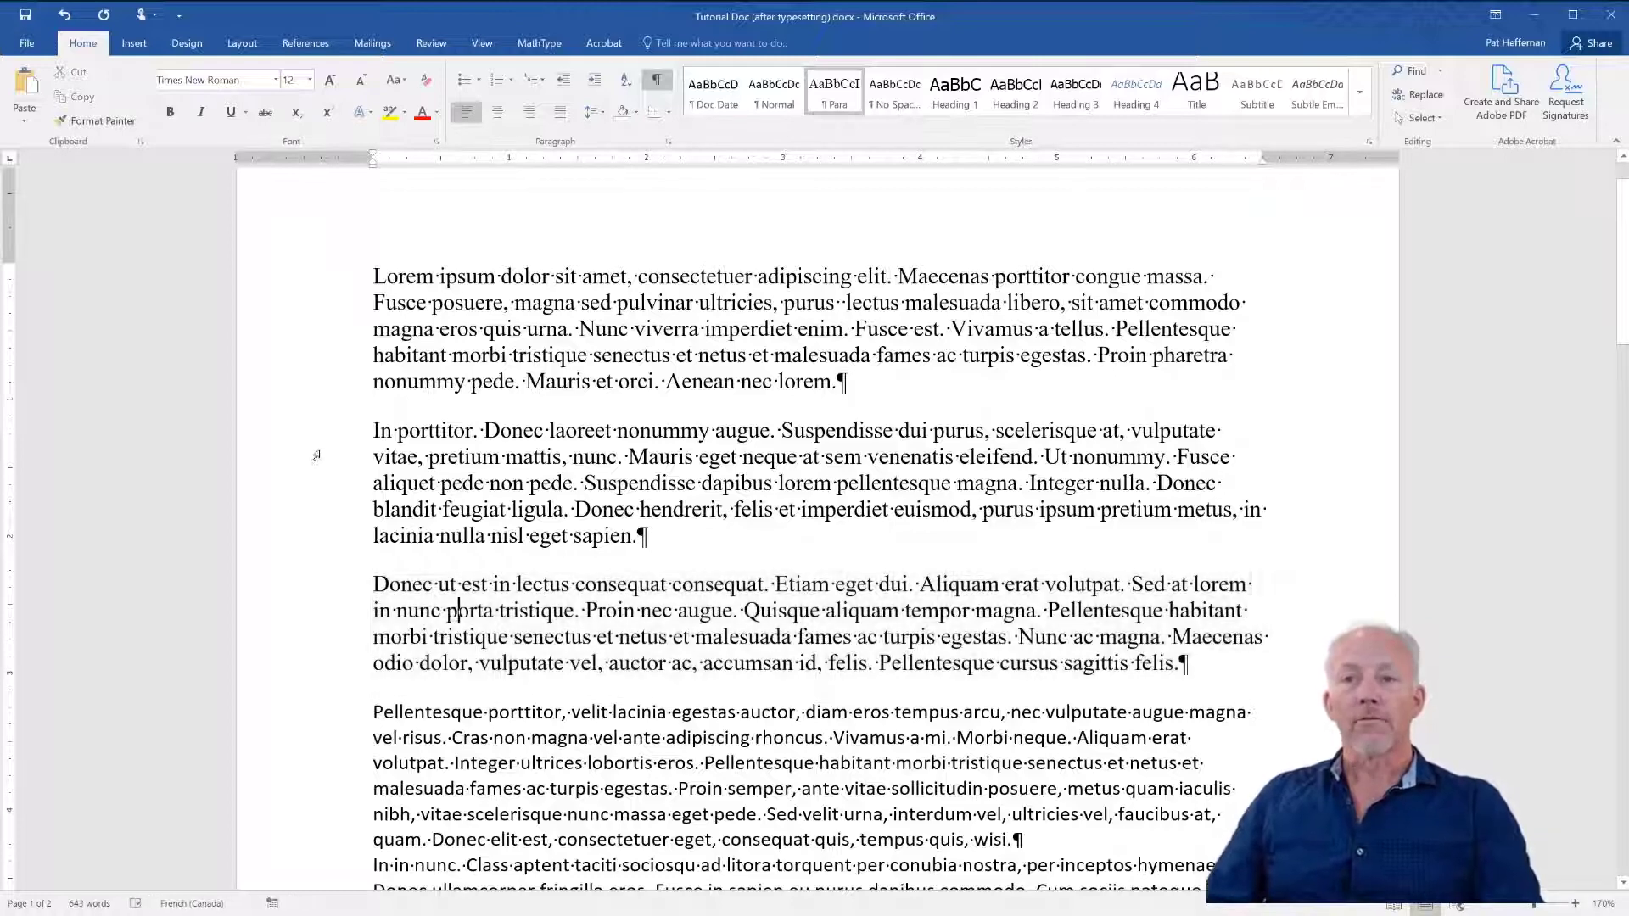
# - Lock Format Painter on with the third paragraph's formatting and apply it to the fourth paragraph, beginning "Pellentesque porttitor"
pyautogui.moveTo(333, 587); pyautogui.dragTo(325, 667)
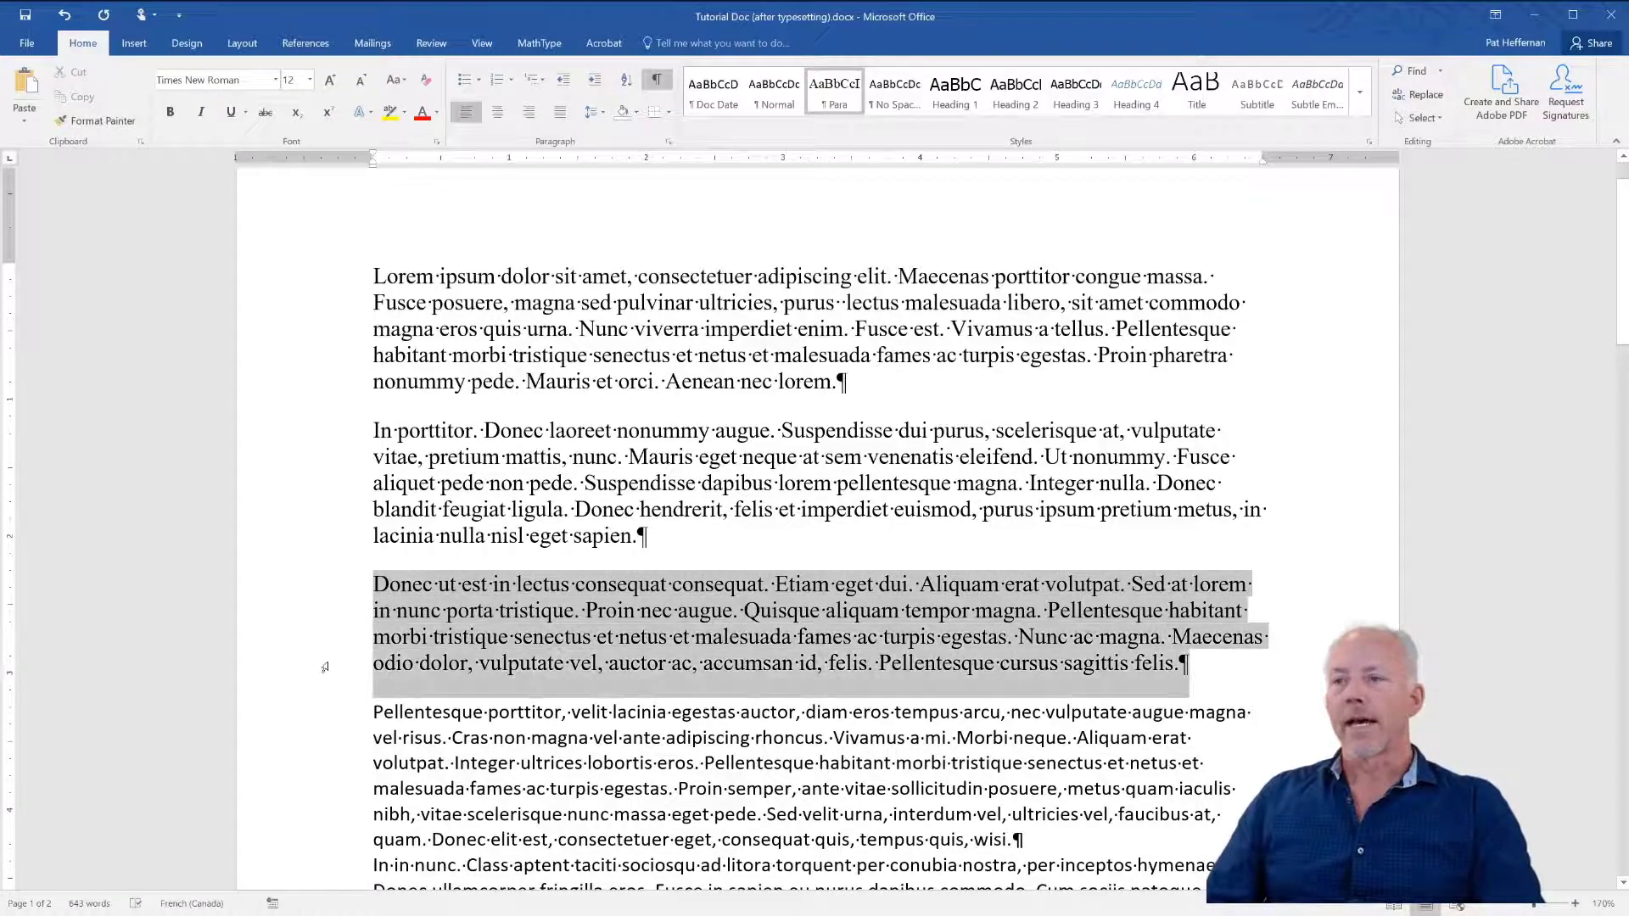
pyautogui.click(102, 126)
pyautogui.click(102, 121)
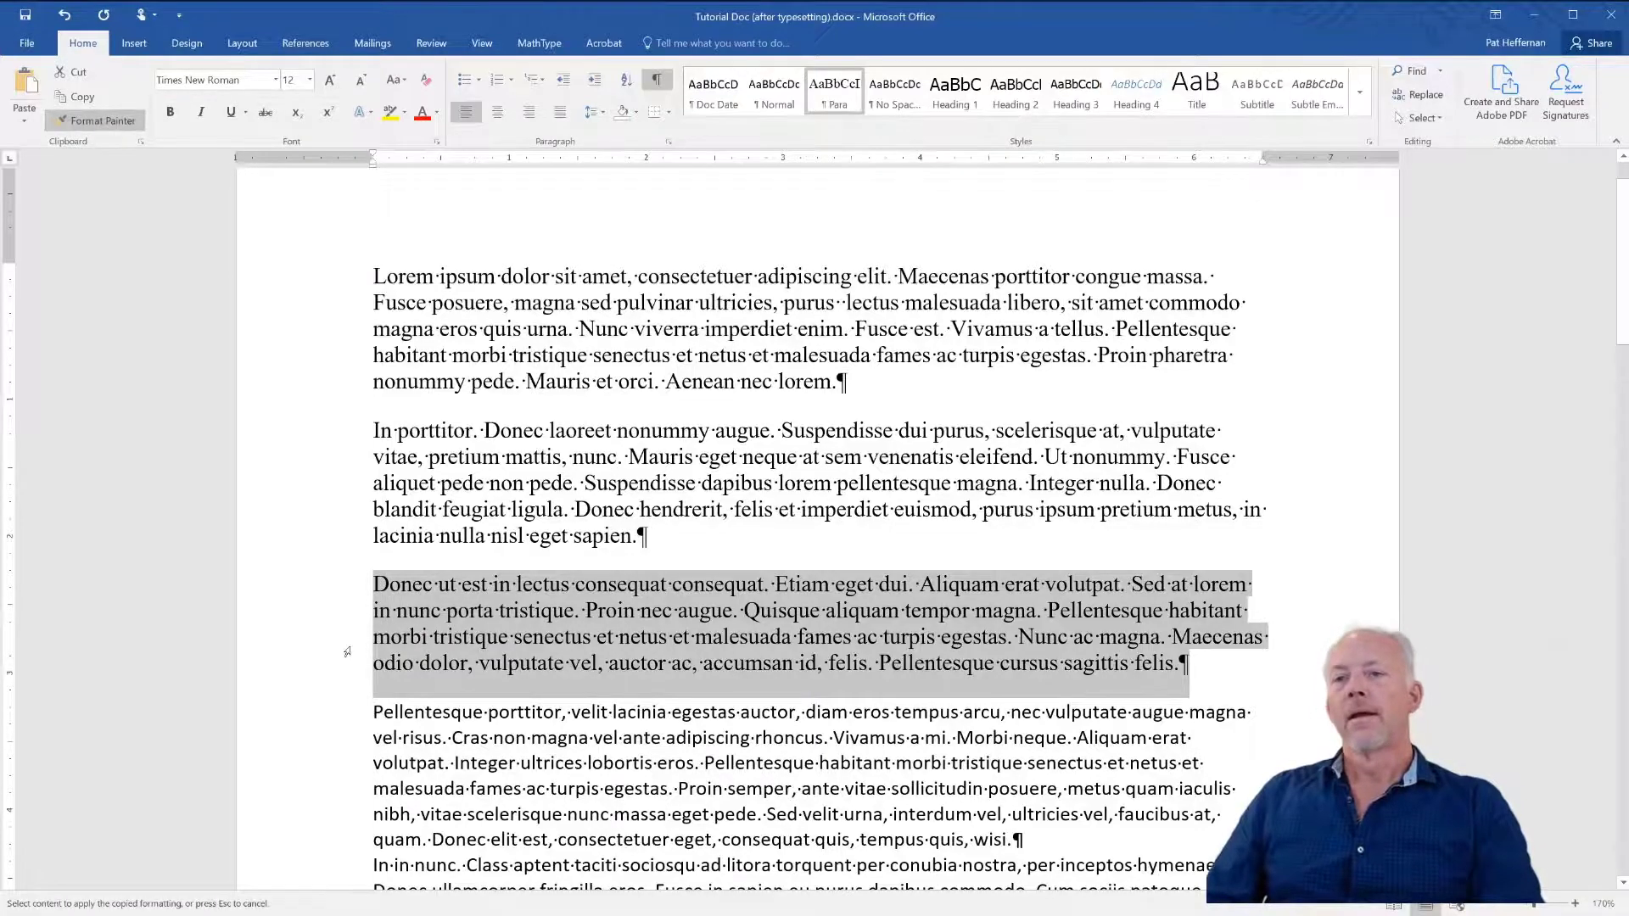
pyautogui.scroll(-2, 347, 655)
pyautogui.scroll(-1, 347, 656)
pyautogui.moveTo(343, 514); pyautogui.dragTo(331, 649)
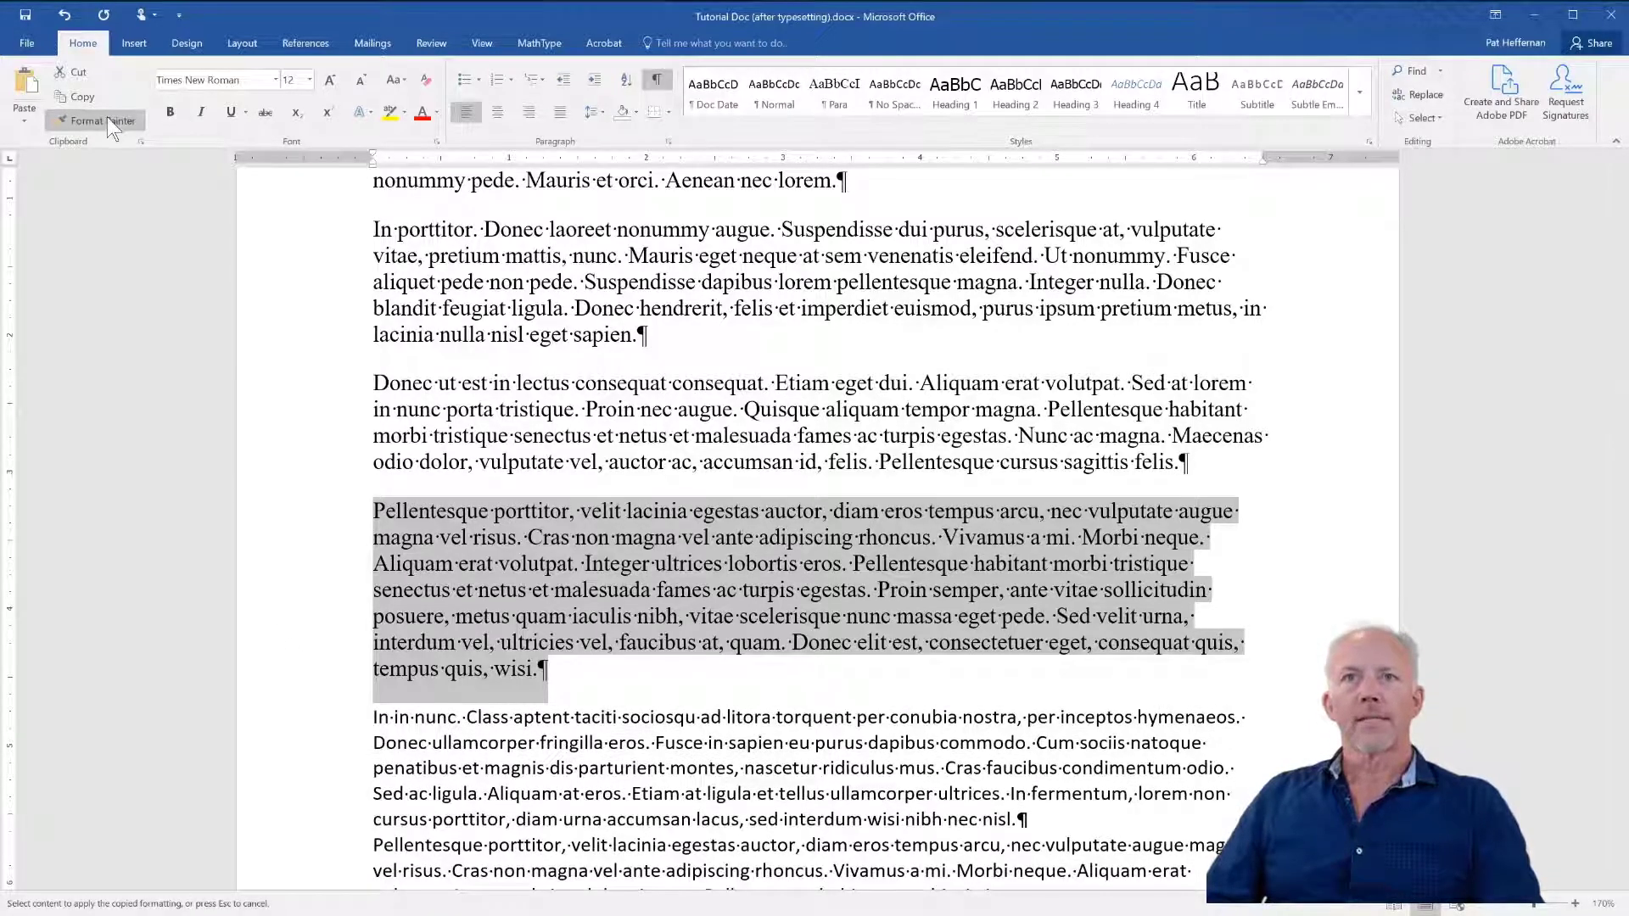
# - Paint the copied Para formatting onto all remaining unformatted body paragraphs through the end of the document and turn Format Painter off
pyautogui.scroll(-7, 307, 557)
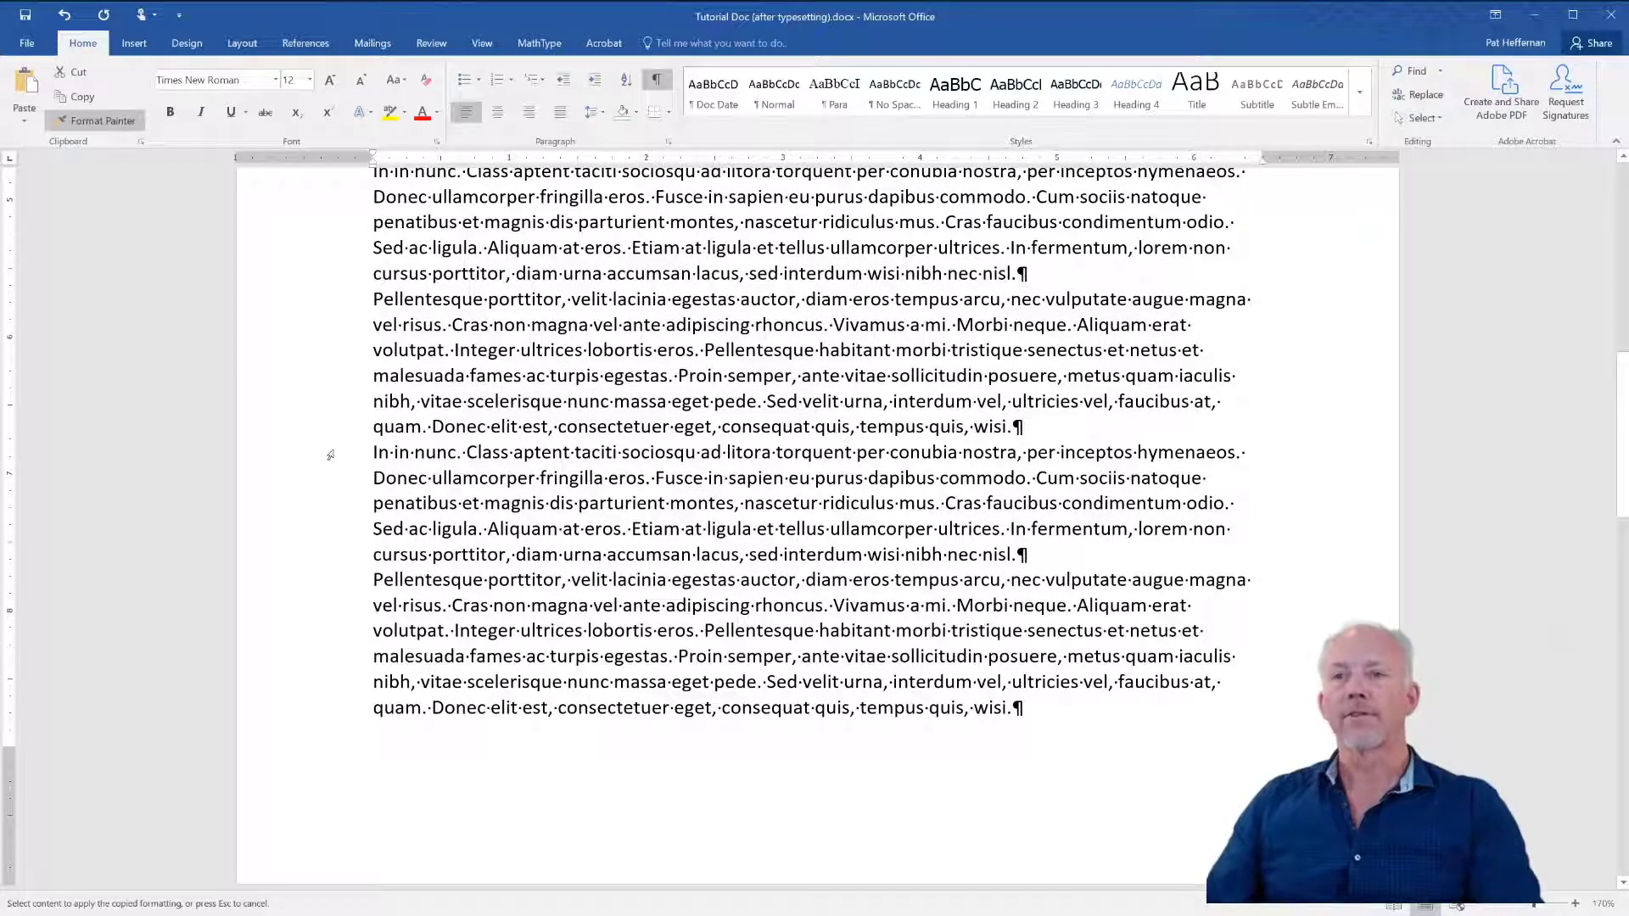
pyautogui.moveTo(330, 458); pyautogui.dragTo(299, 560)
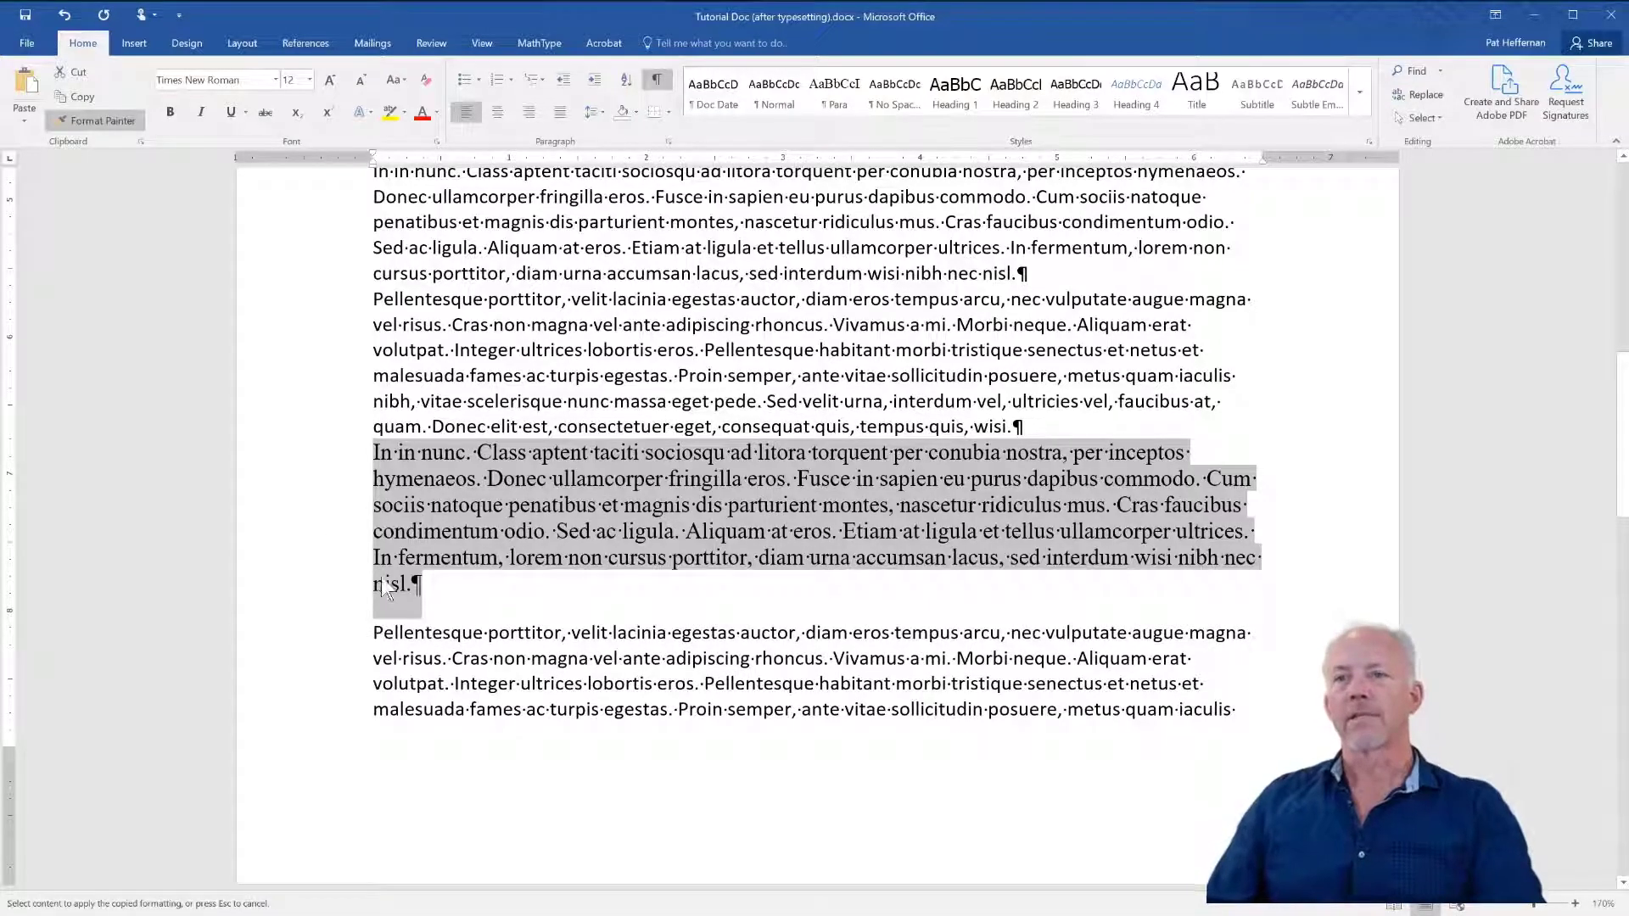
pyautogui.scroll(3, 448, 627)
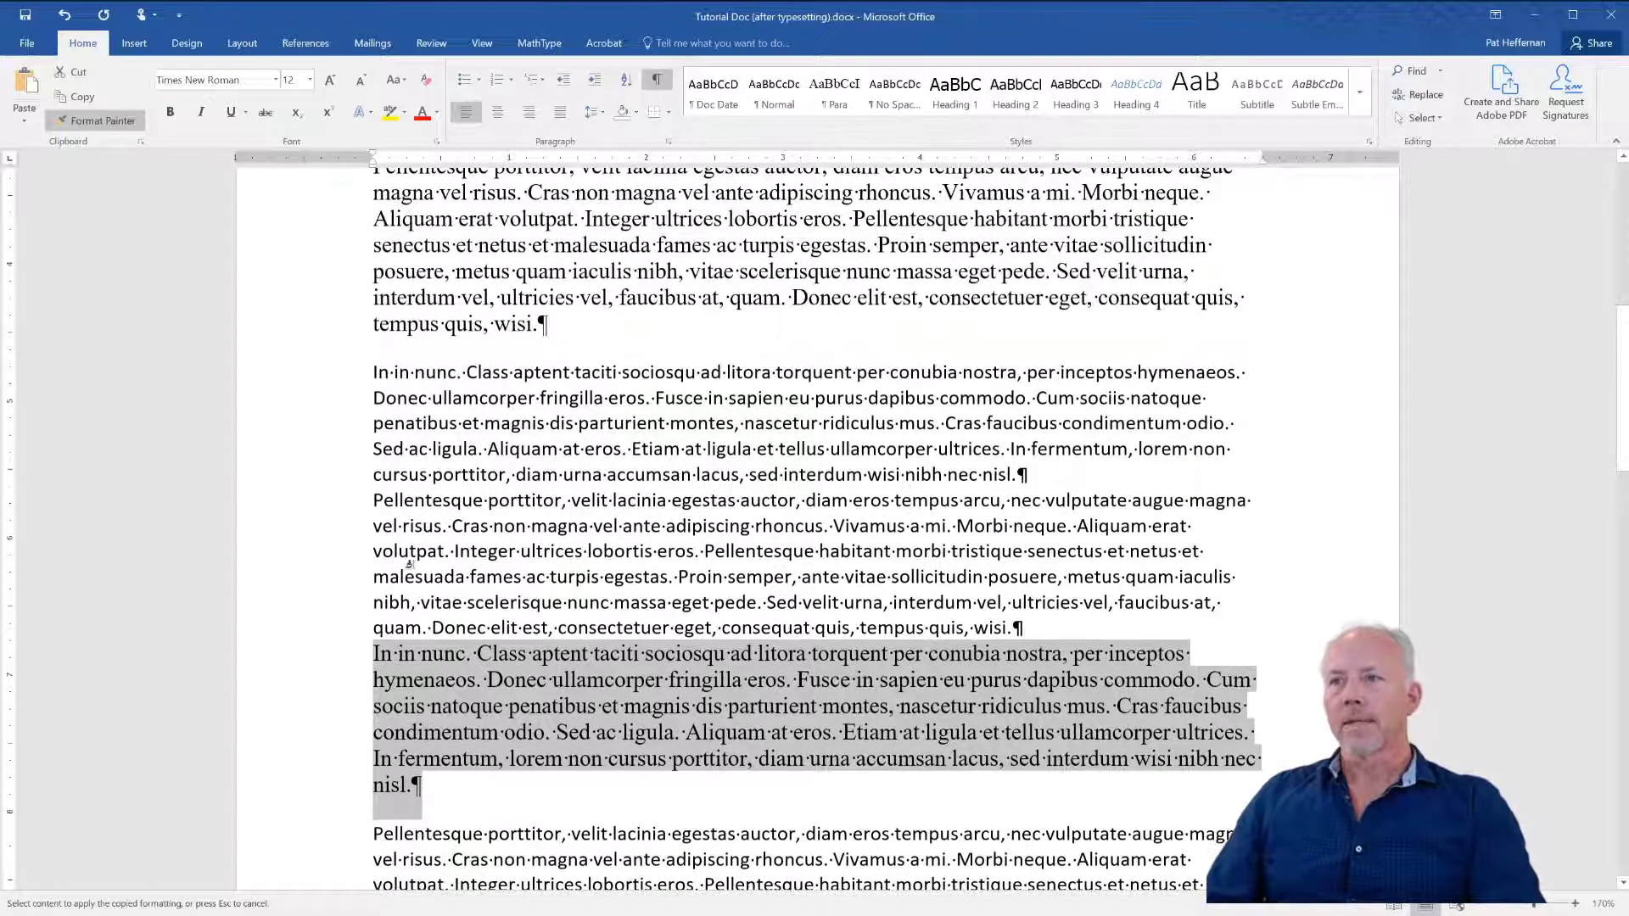
pyautogui.moveTo(321, 371)
pyautogui.mouseDown()
pyautogui.moveTo(310, 874)
pyautogui.moveTo(309, 364)
pyautogui.mouseUp()
pyautogui.scroll(3, 509, 466)
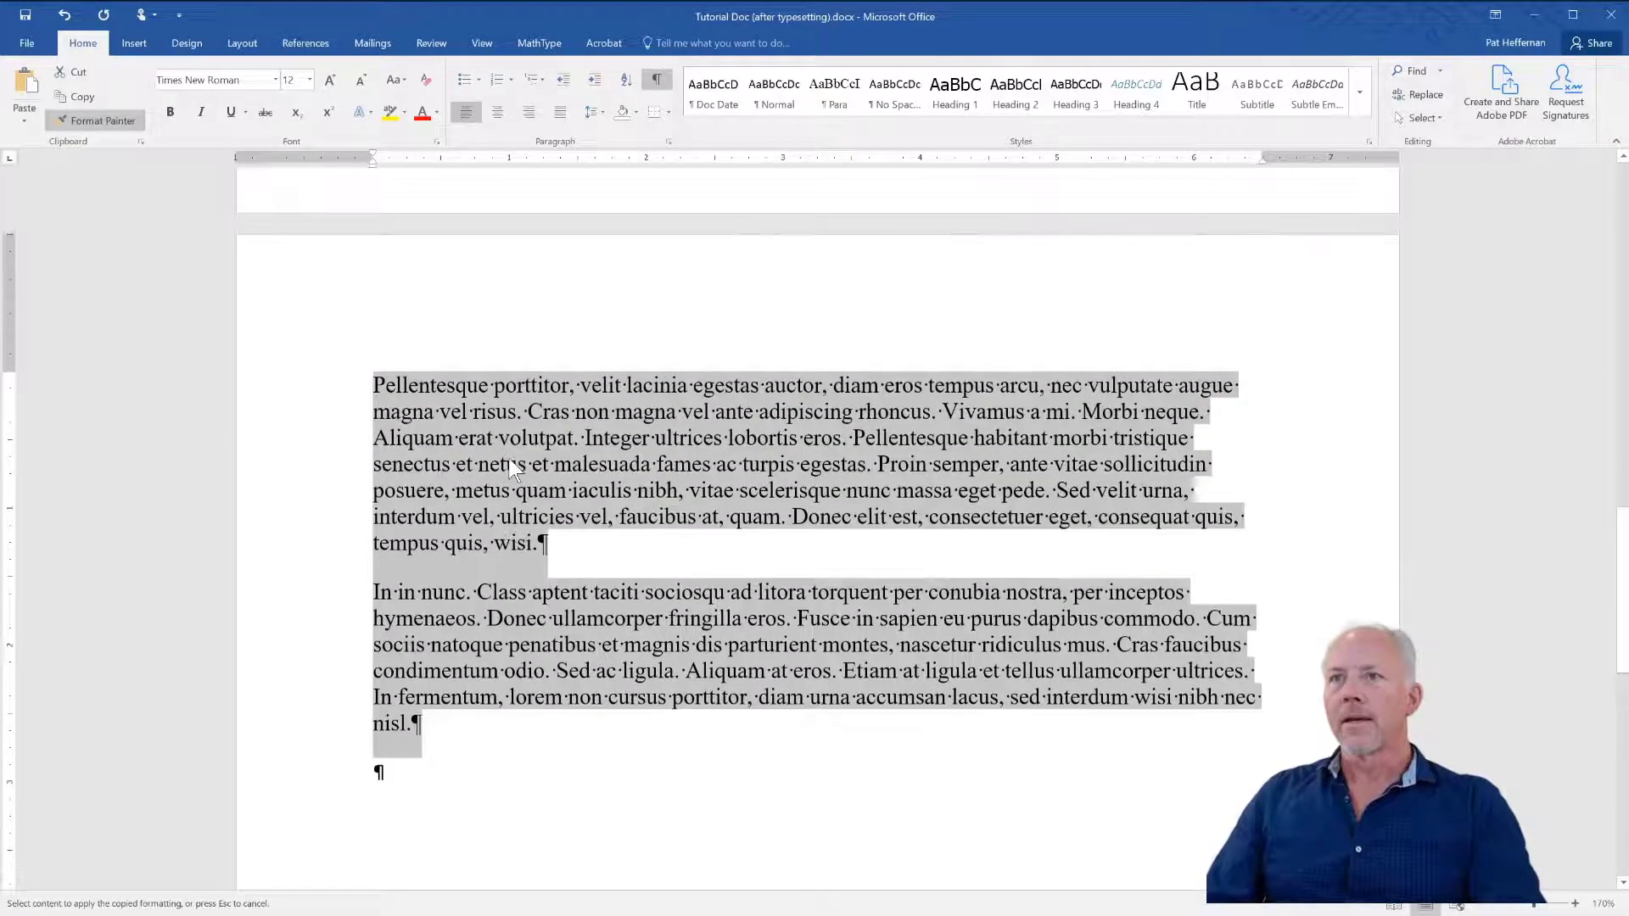
pyautogui.scroll(-3, 513, 469)
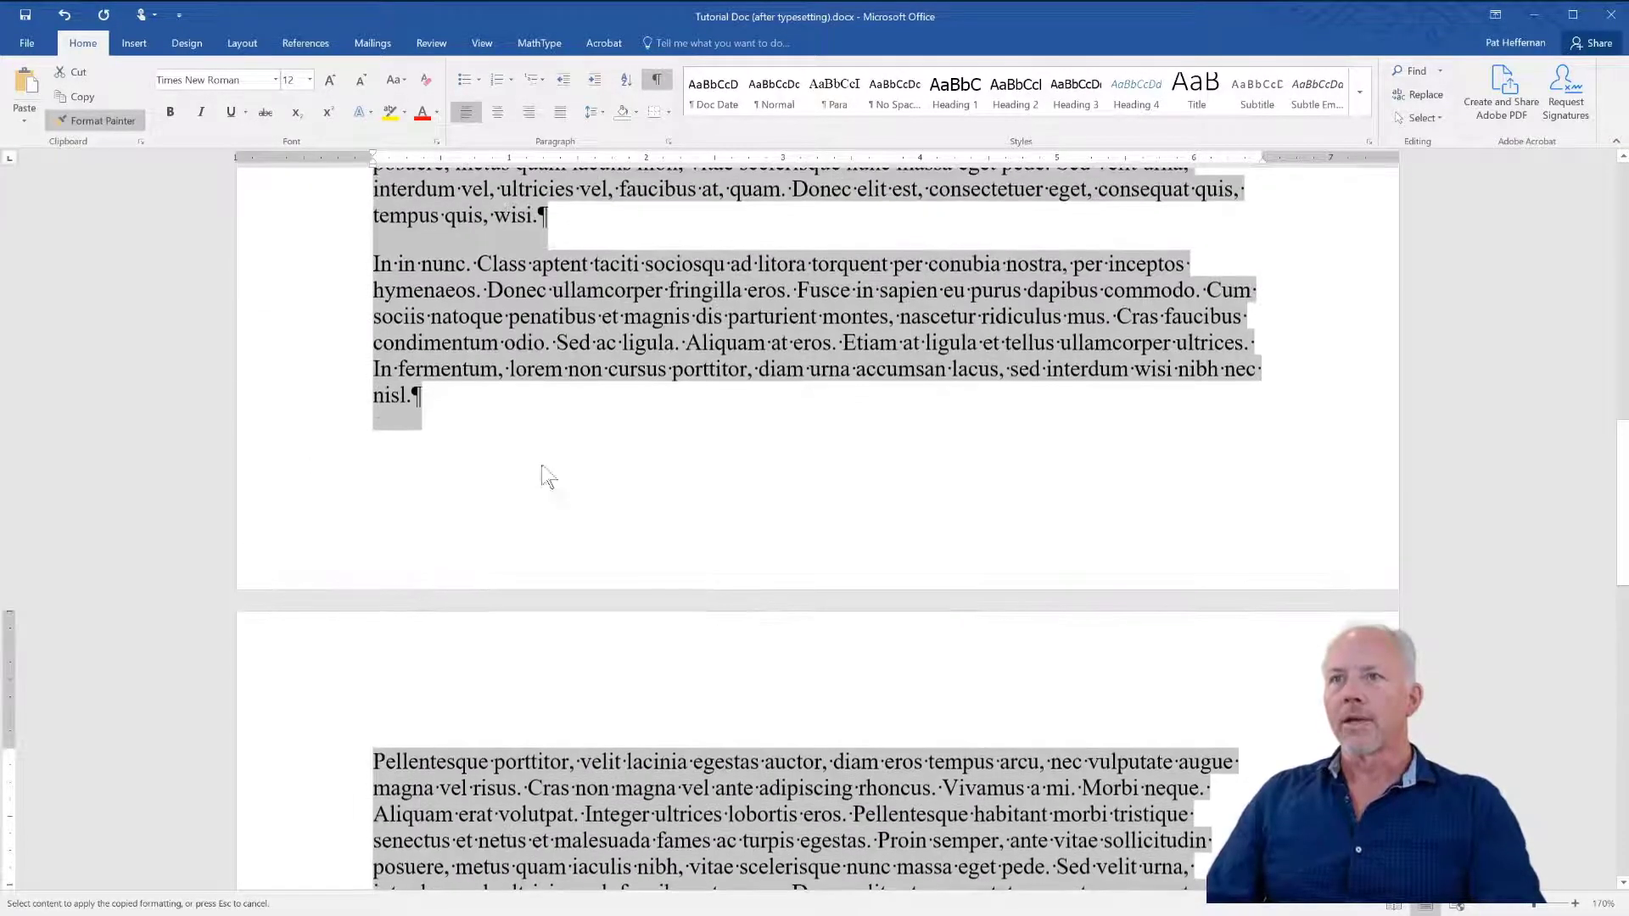
pyautogui.click(659, 234)
pyautogui.scroll(4, 717, 339)
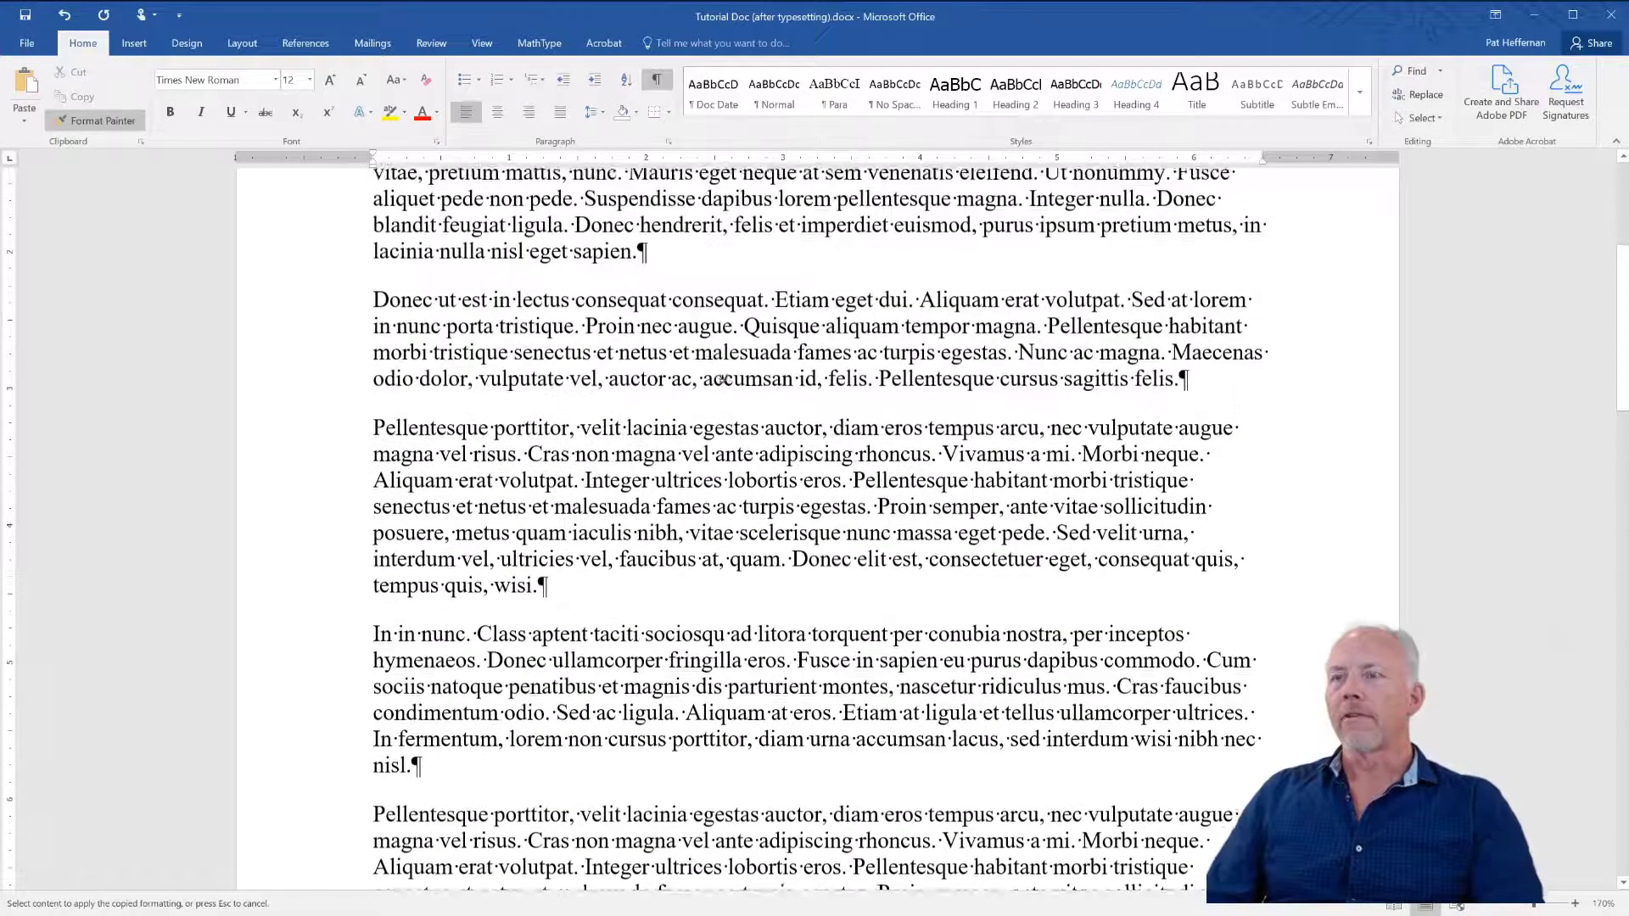
pyautogui.scroll(3, 721, 379)
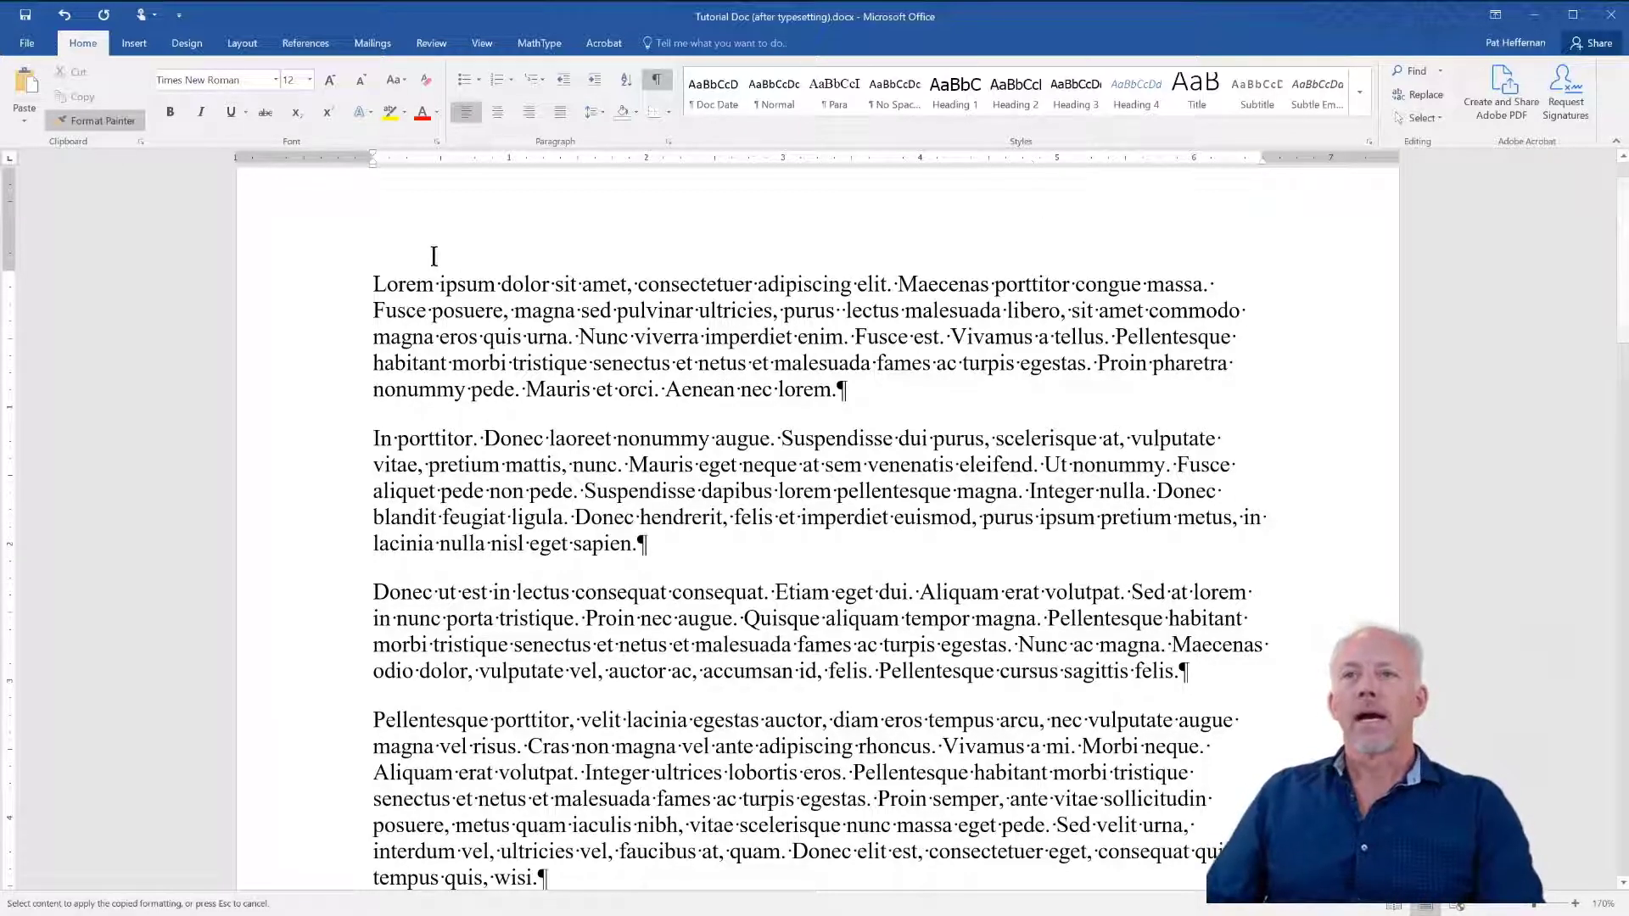
pyautogui.click(315, 284)
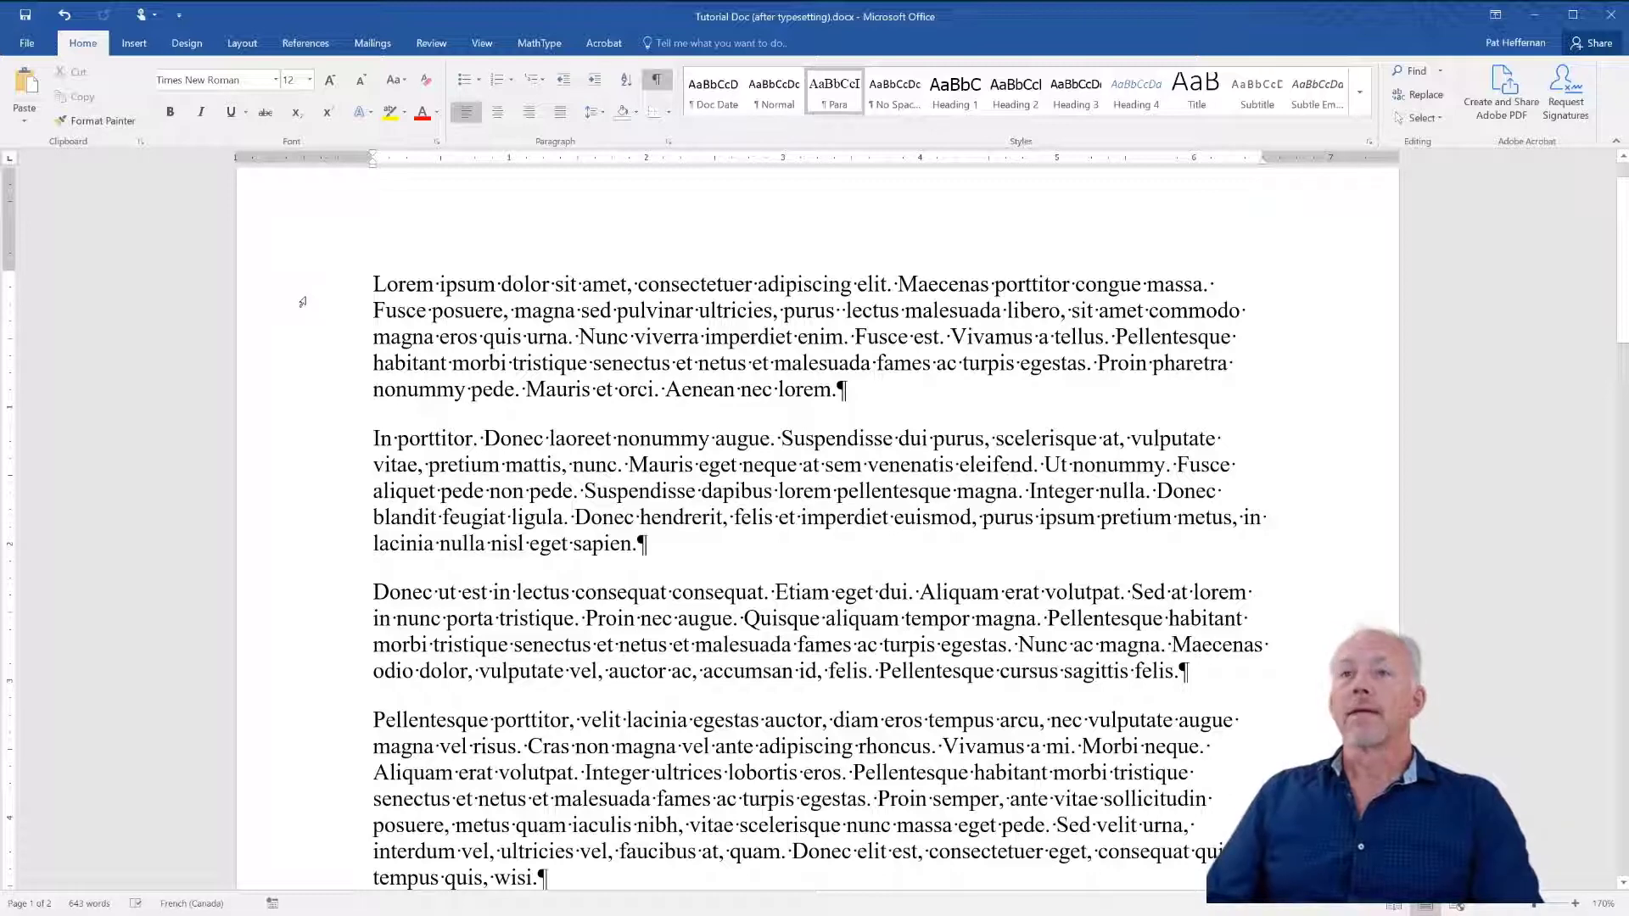
# - Give the first paragraph, beginning "Lorem ipsum", a special First line indentation
pyautogui.moveTo(303, 293); pyautogui.dragTo(302, 392)
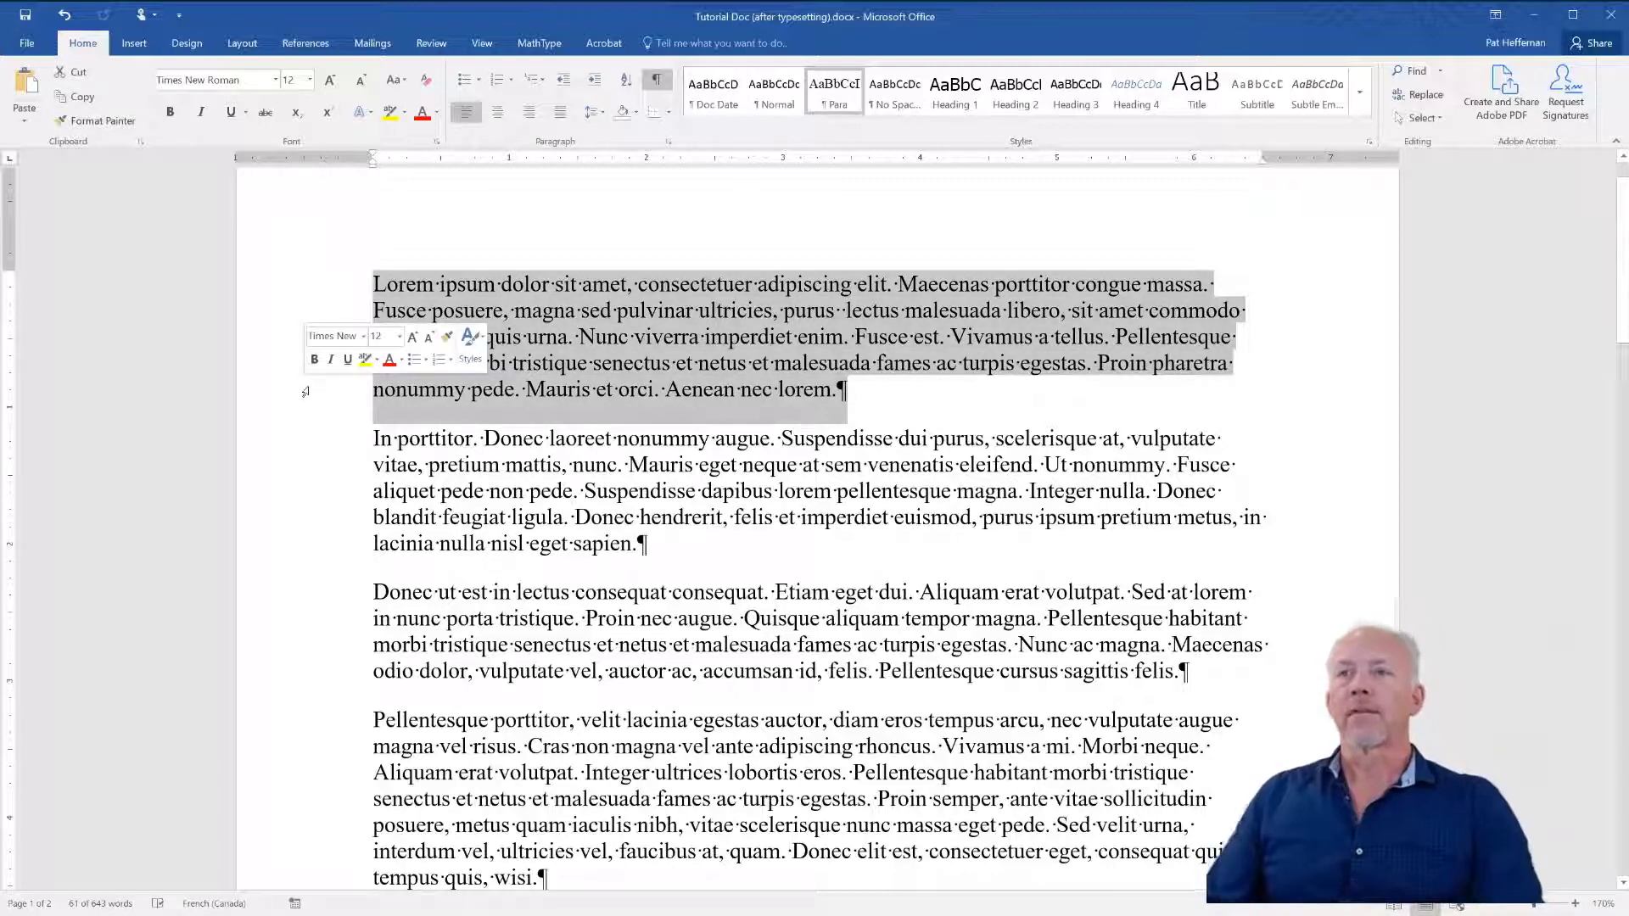
pyautogui.click(670, 142)
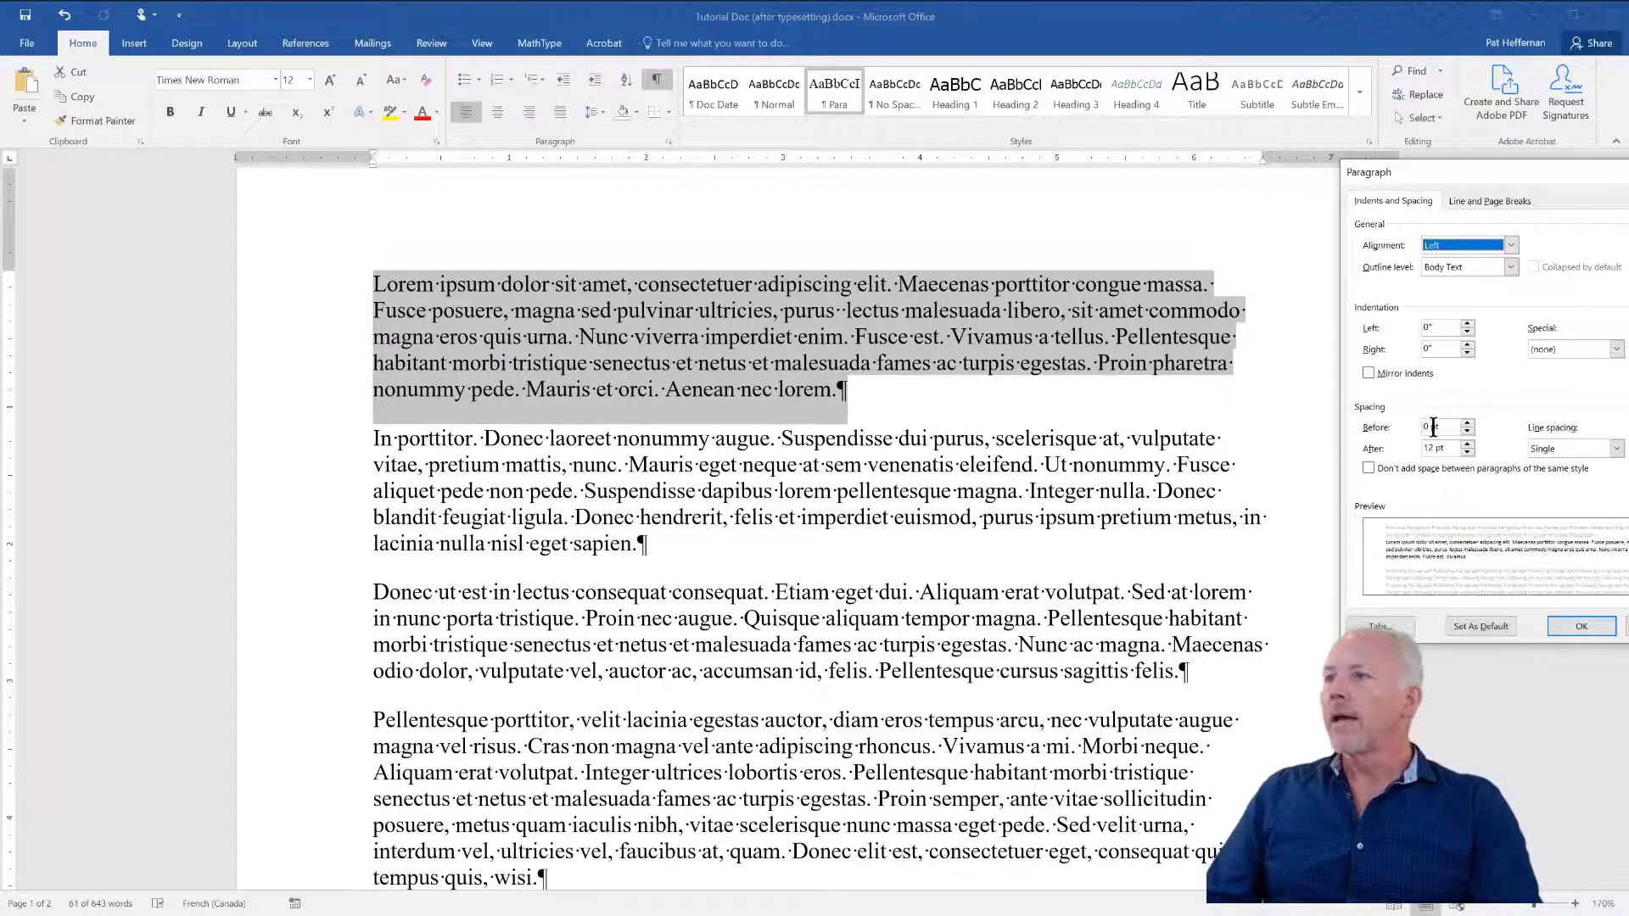
pyautogui.click(1616, 348)
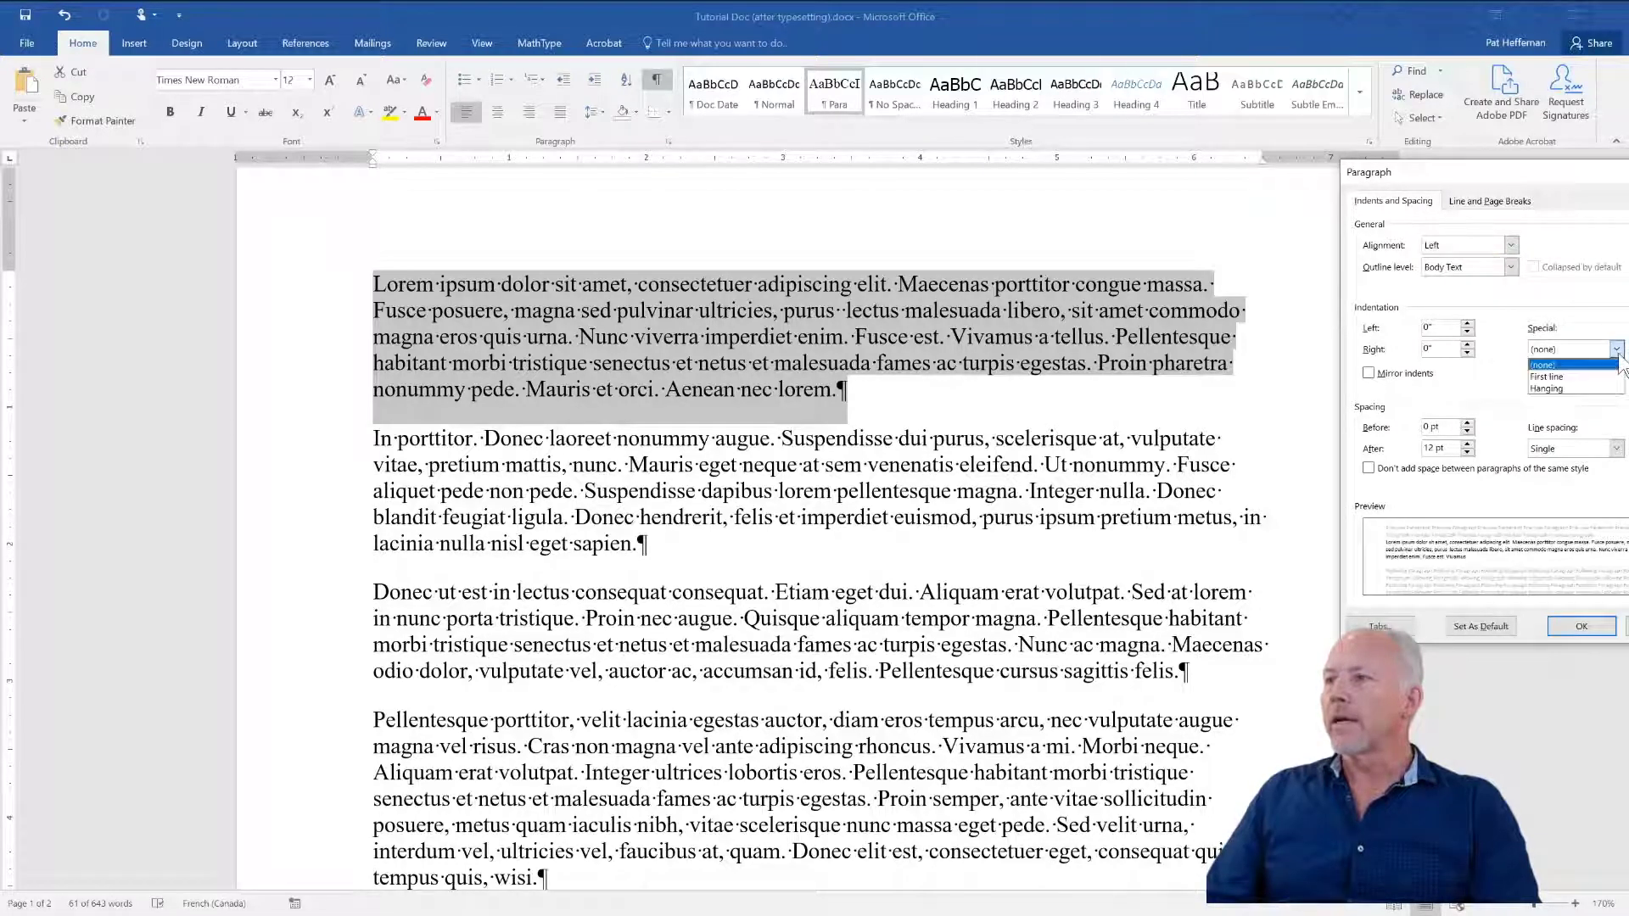
pyautogui.click(1601, 377)
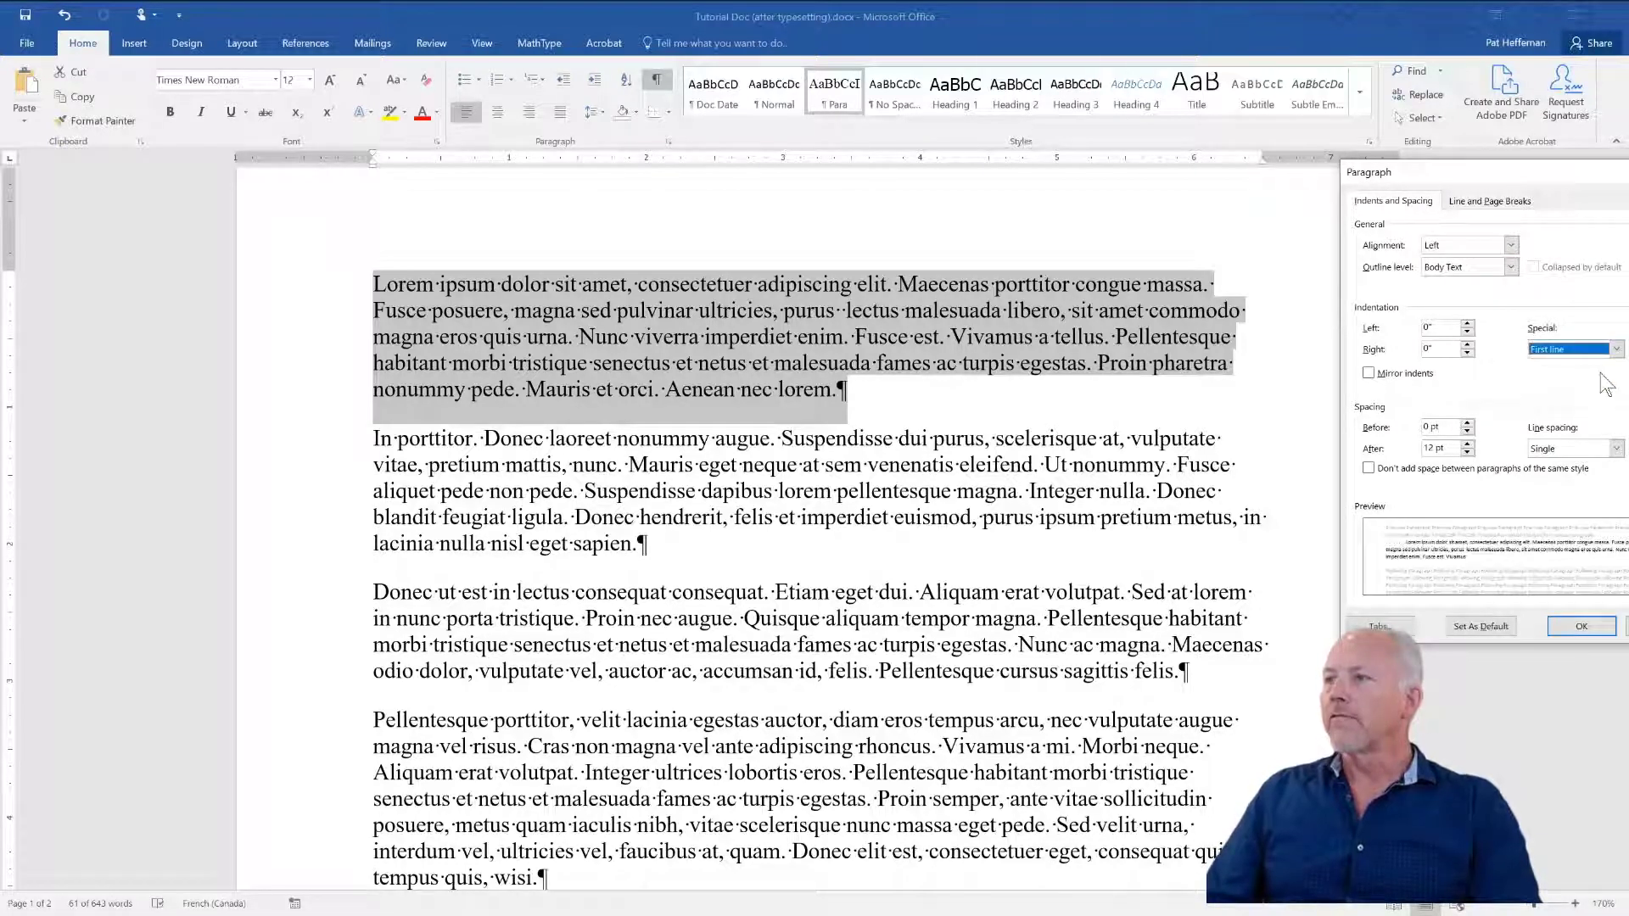
pyautogui.click(1580, 627)
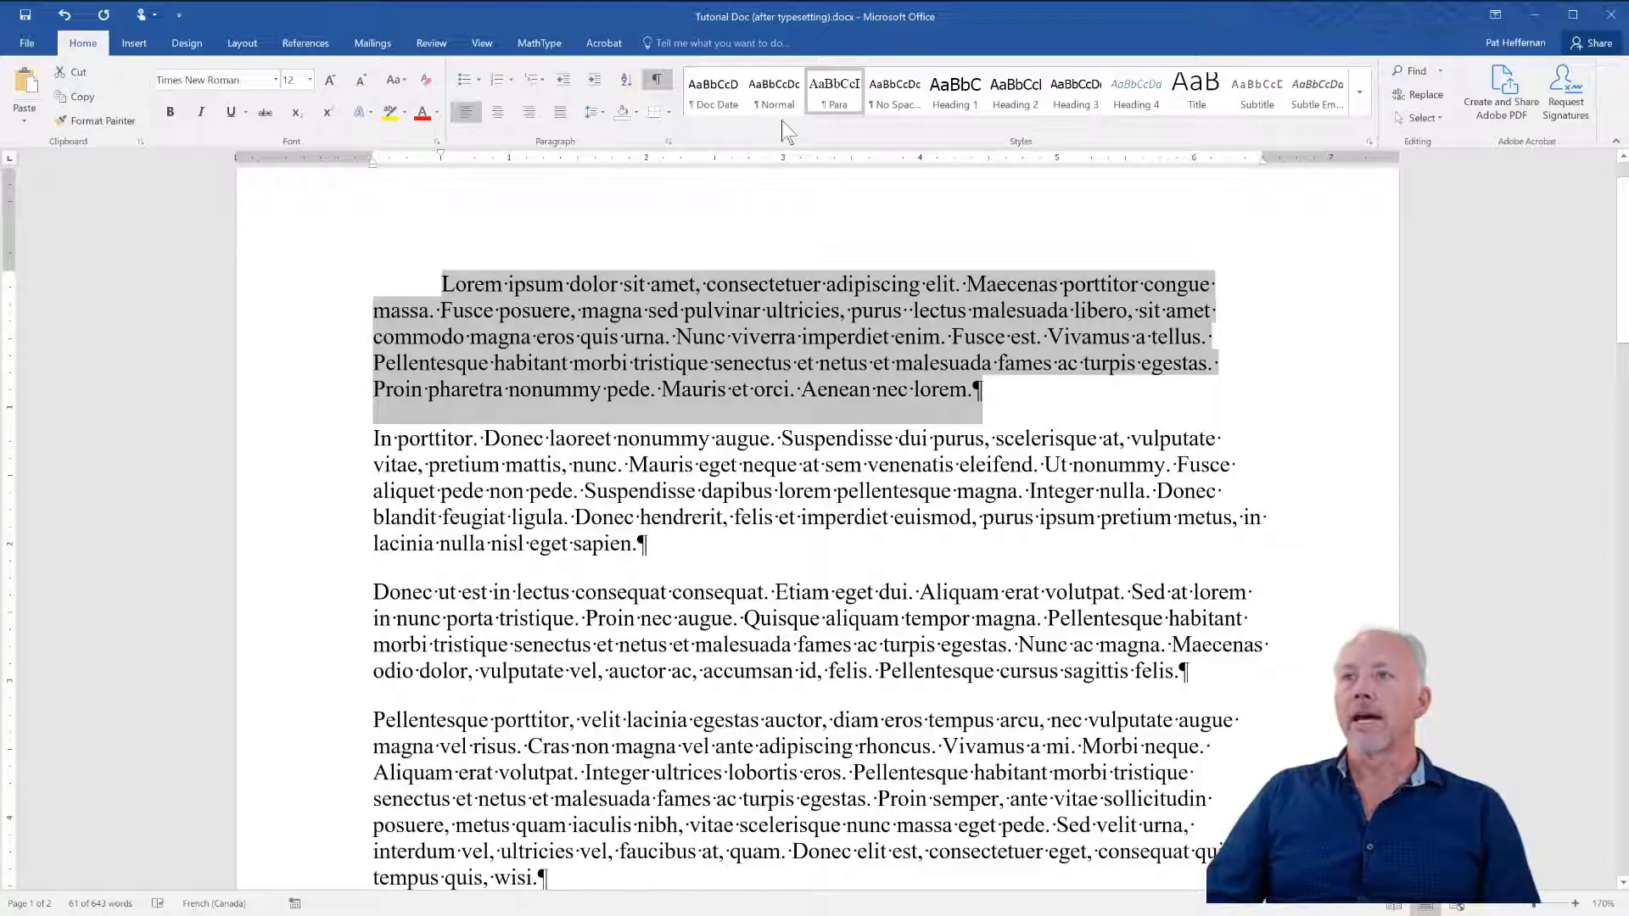
# - Update the Para style to match the indented first paragraph and check the other body paragraphs
pyautogui.rightClick(837, 88)
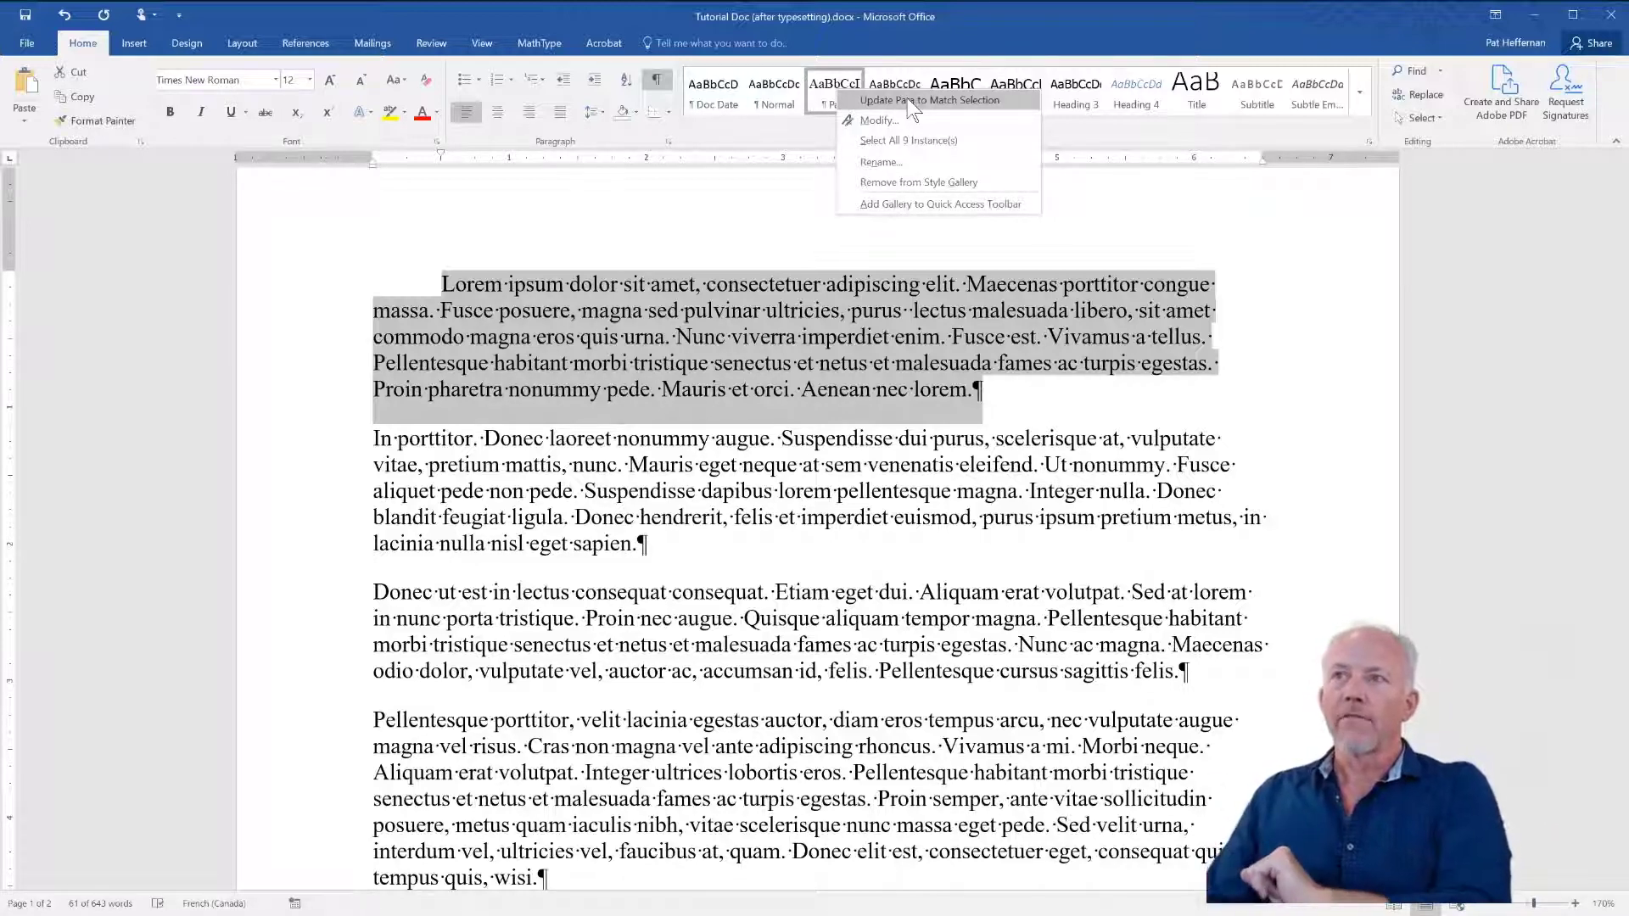
pyautogui.click(911, 100)
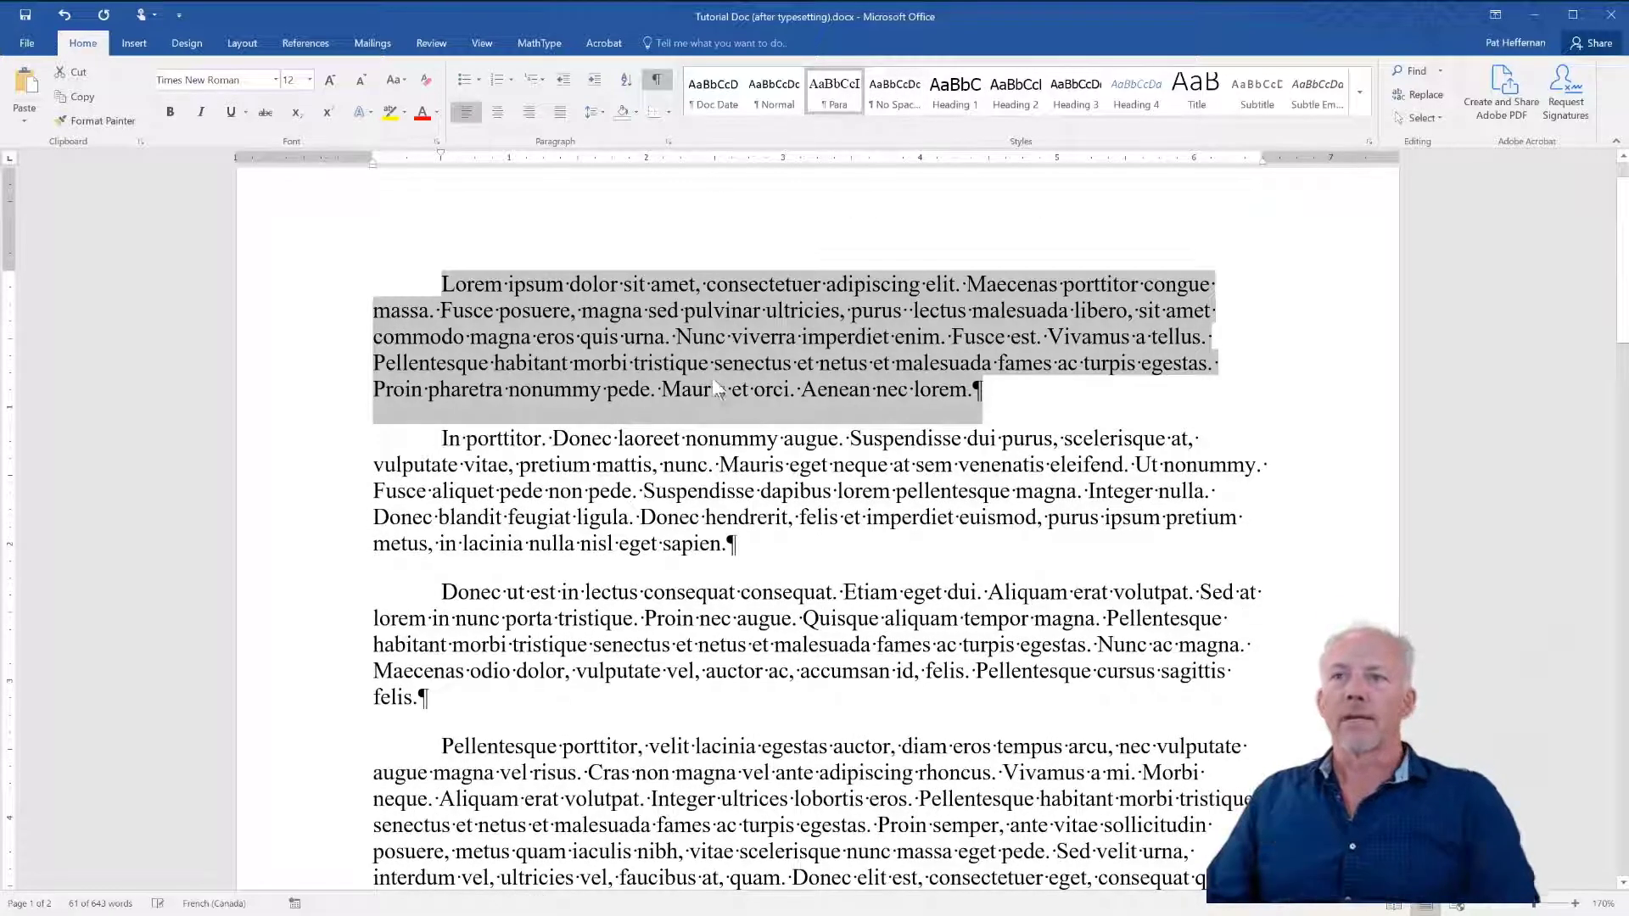
pyautogui.scroll(-2, 585, 358)
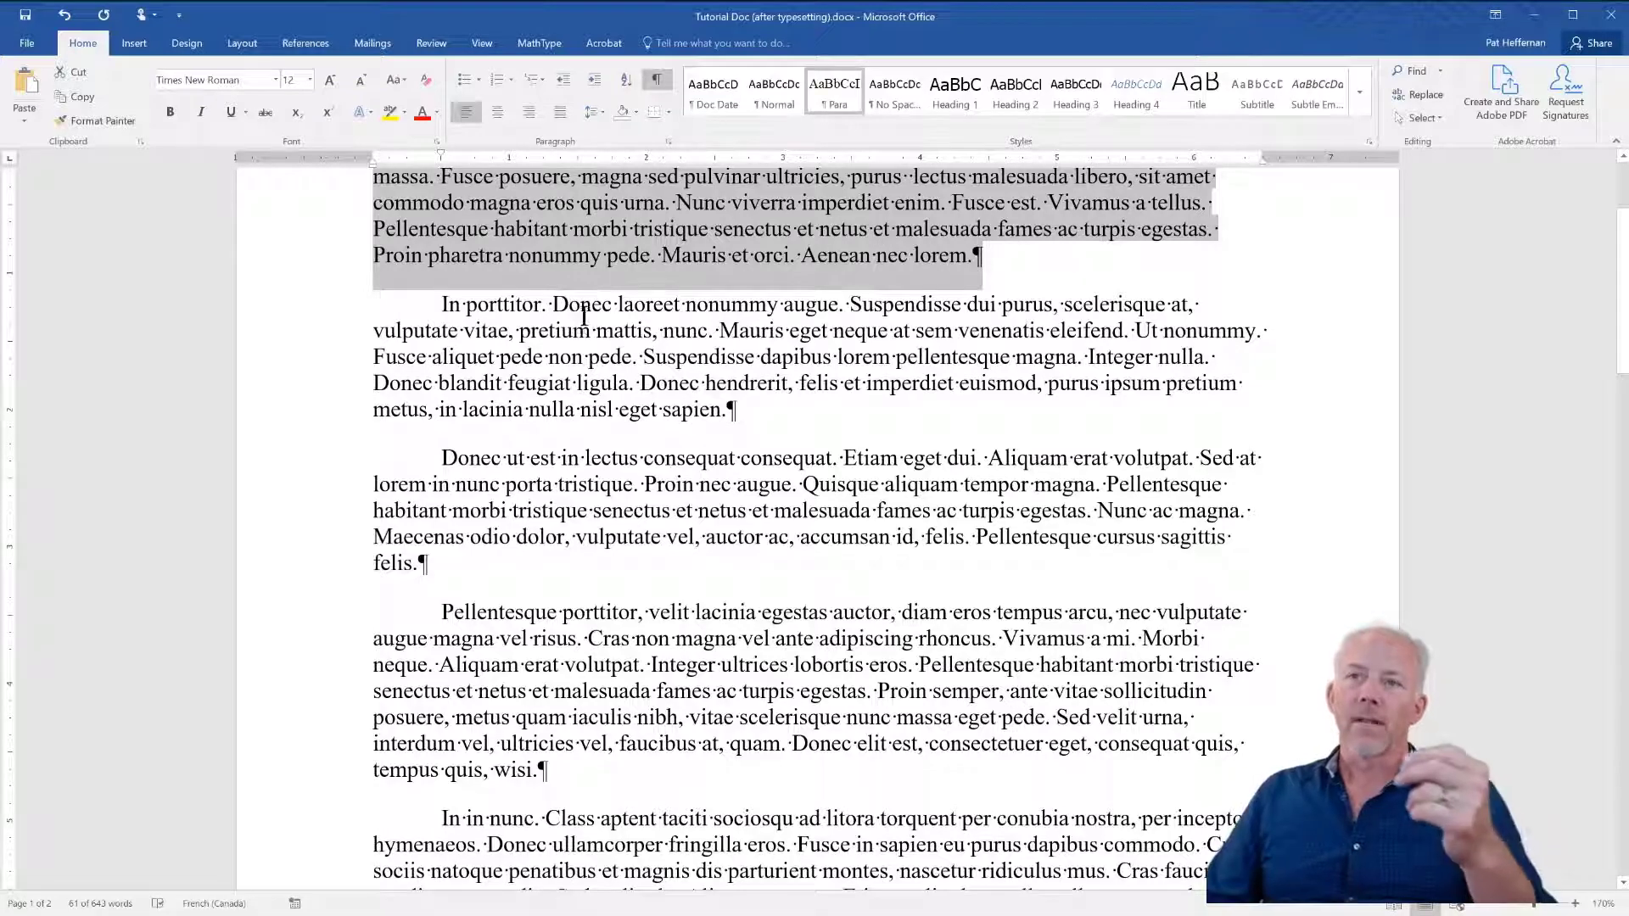
pyautogui.scroll(-5, 634, 383)
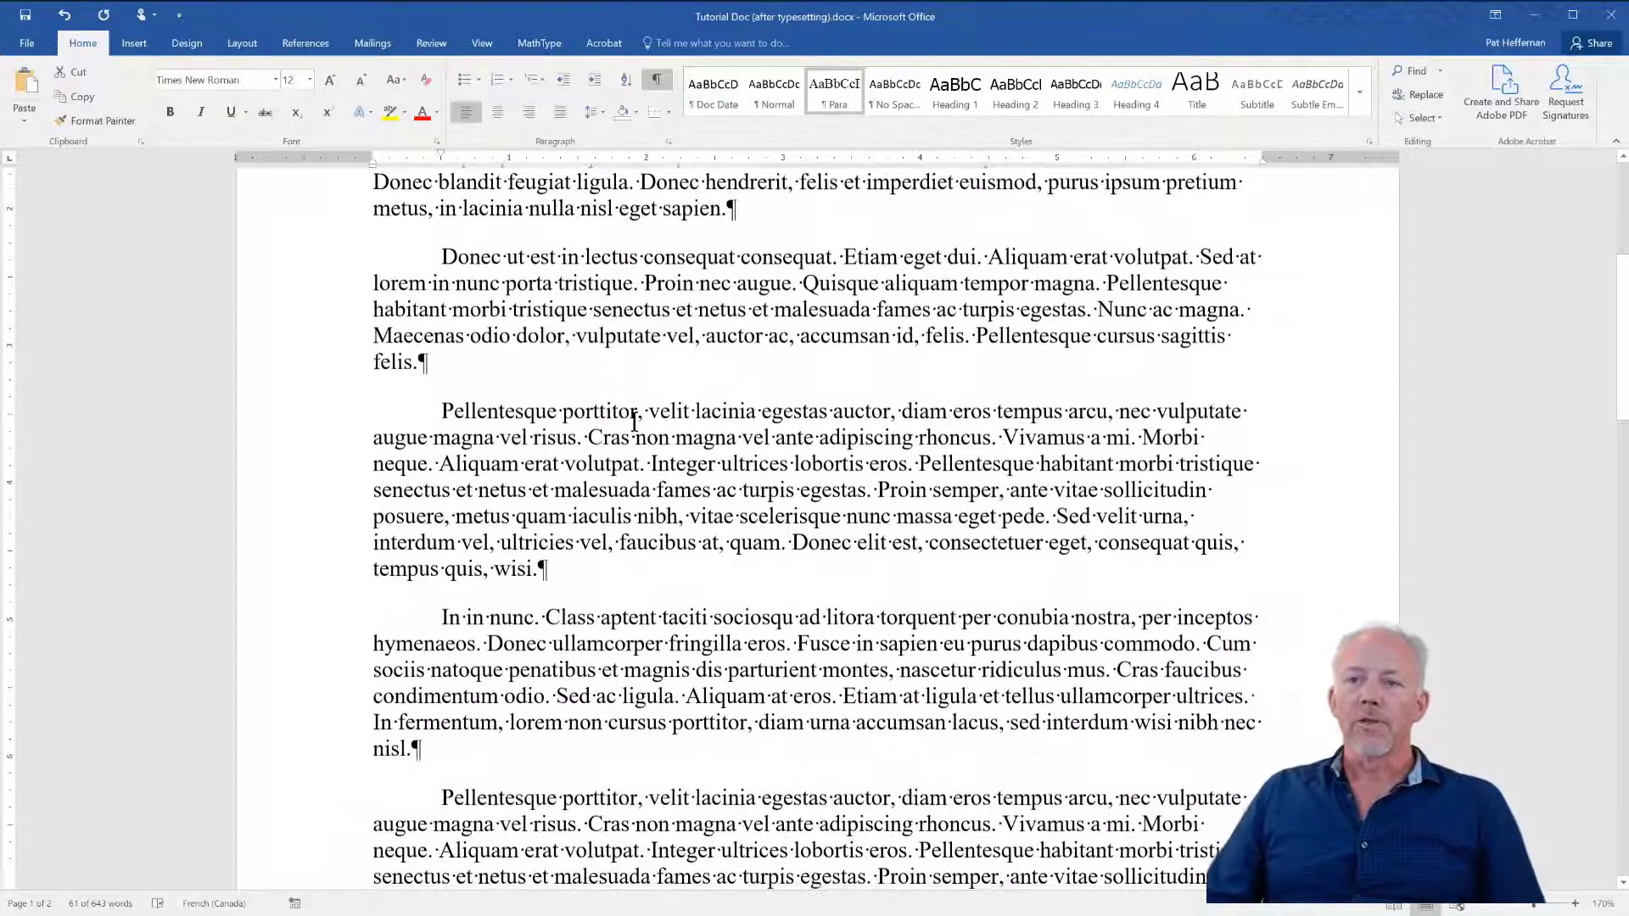
pyautogui.scroll(-4, 629, 413)
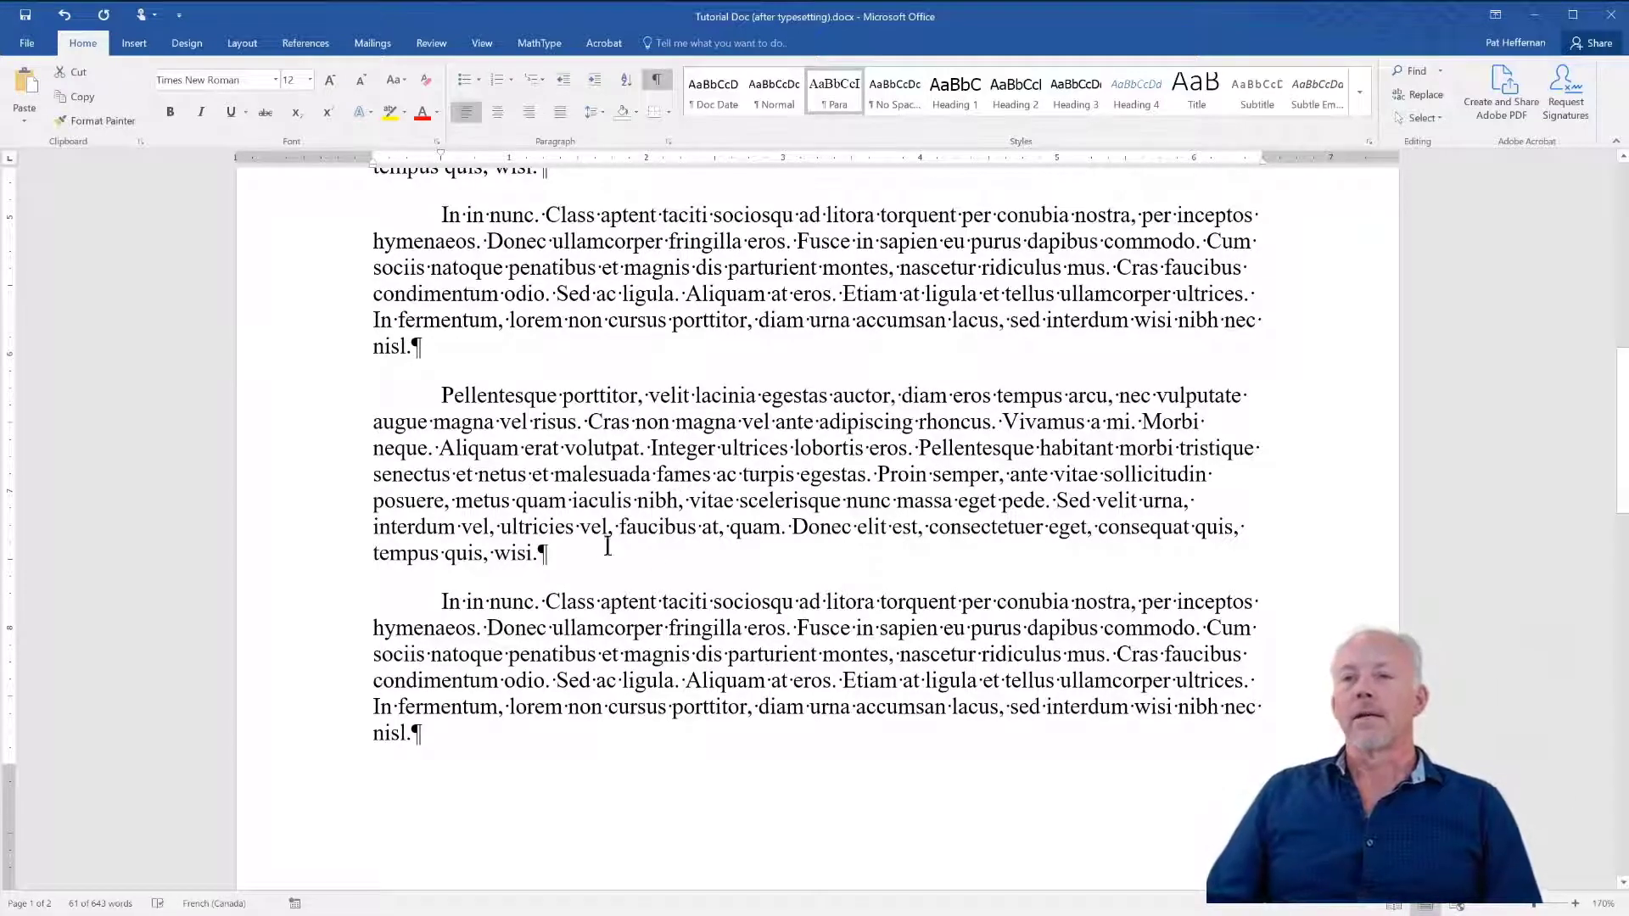
pyautogui.click(578, 559)
# - Add an empty paragraph after the second paragraph, which ends with "nulla nisl eget sapien."
pyautogui.scroll(10, 577, 559)
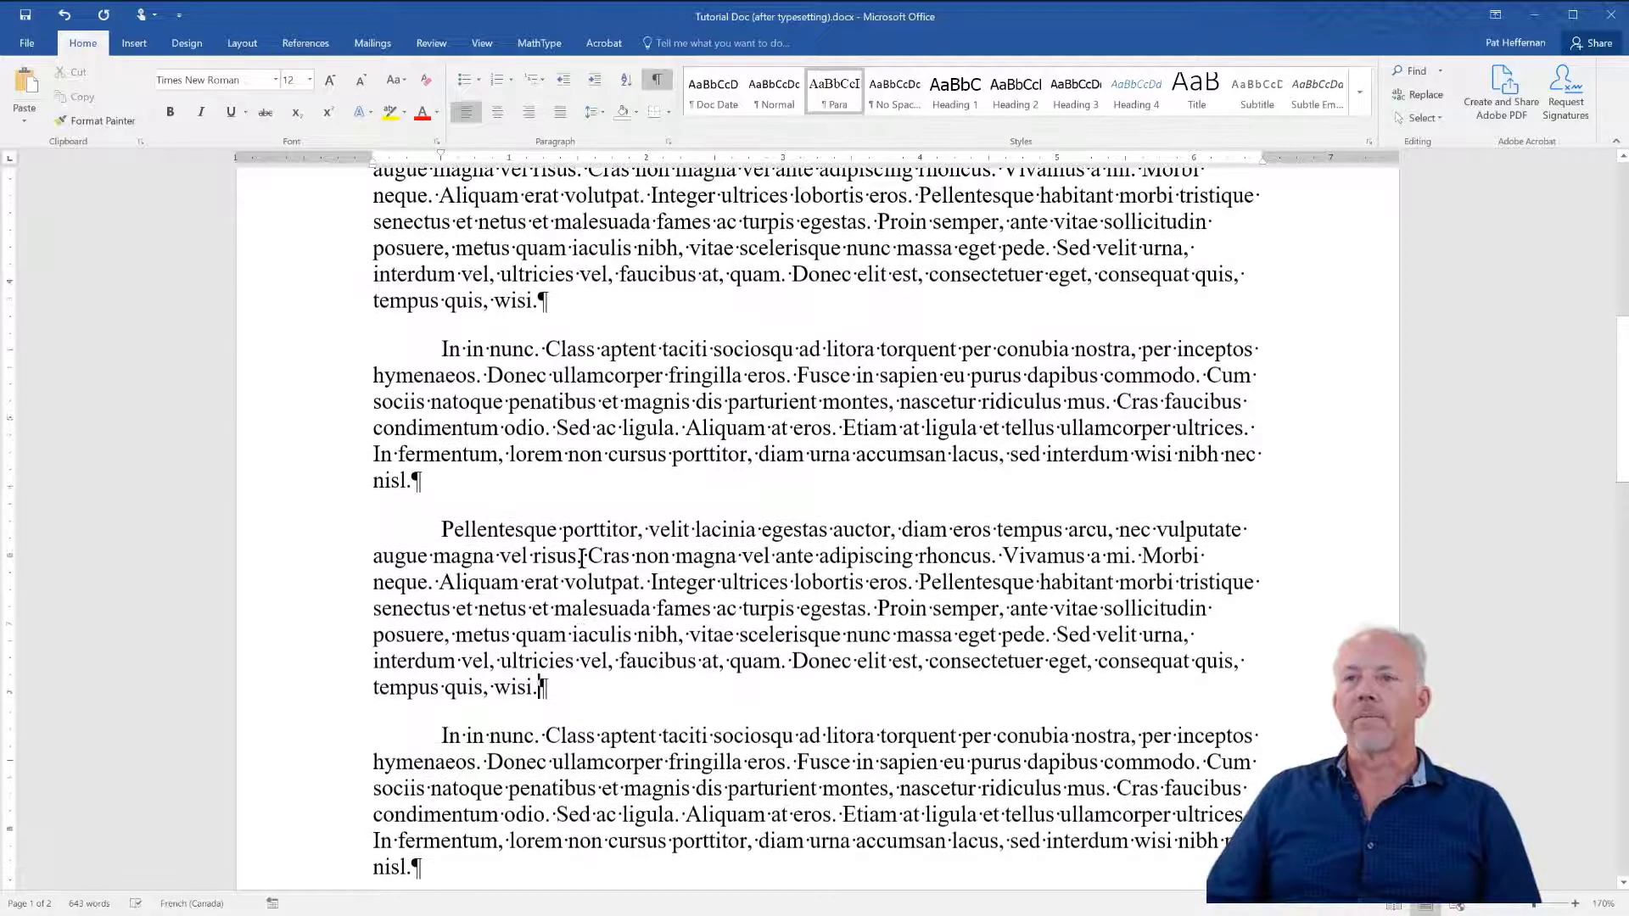
pyautogui.scroll(2, 581, 558)
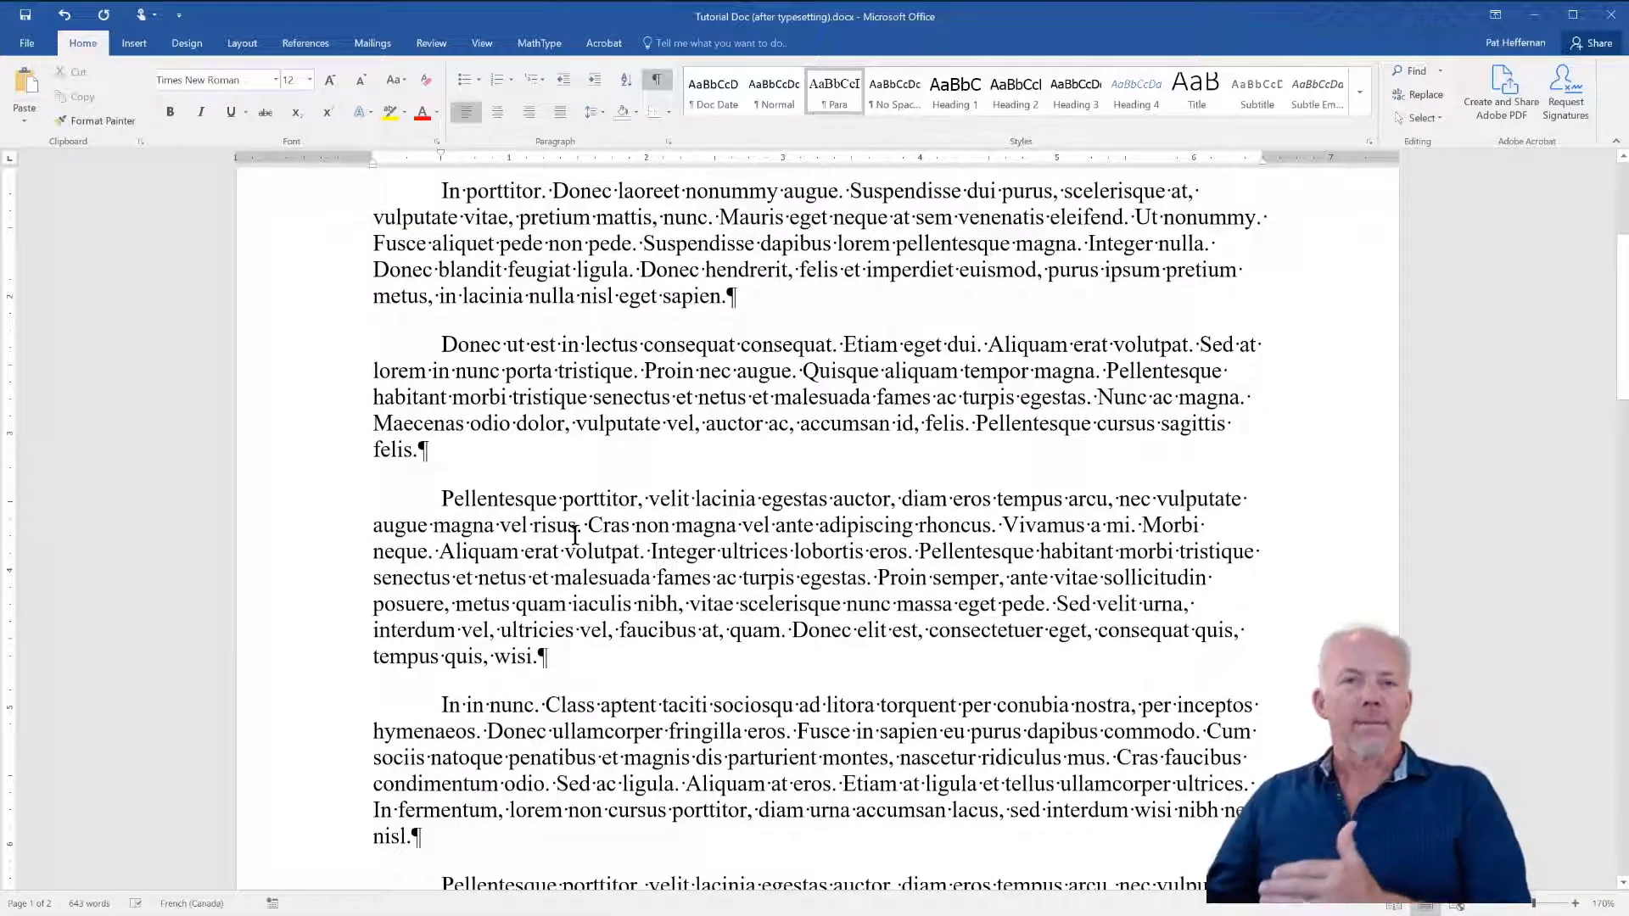
pyautogui.scroll(6, 575, 535)
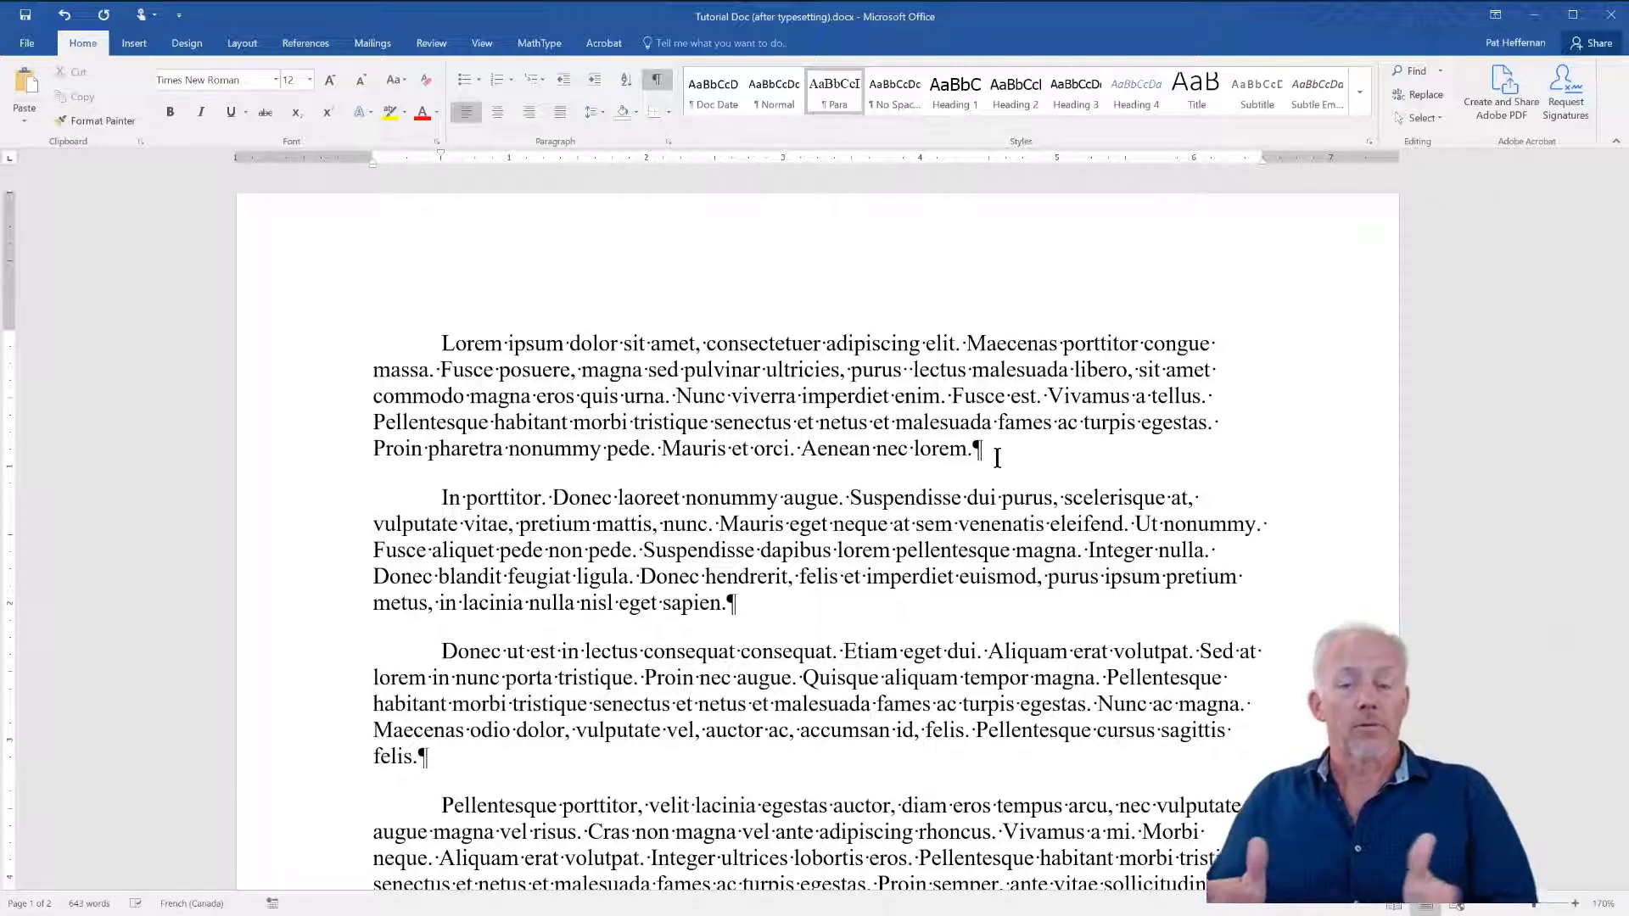
pyautogui.click(766, 605)
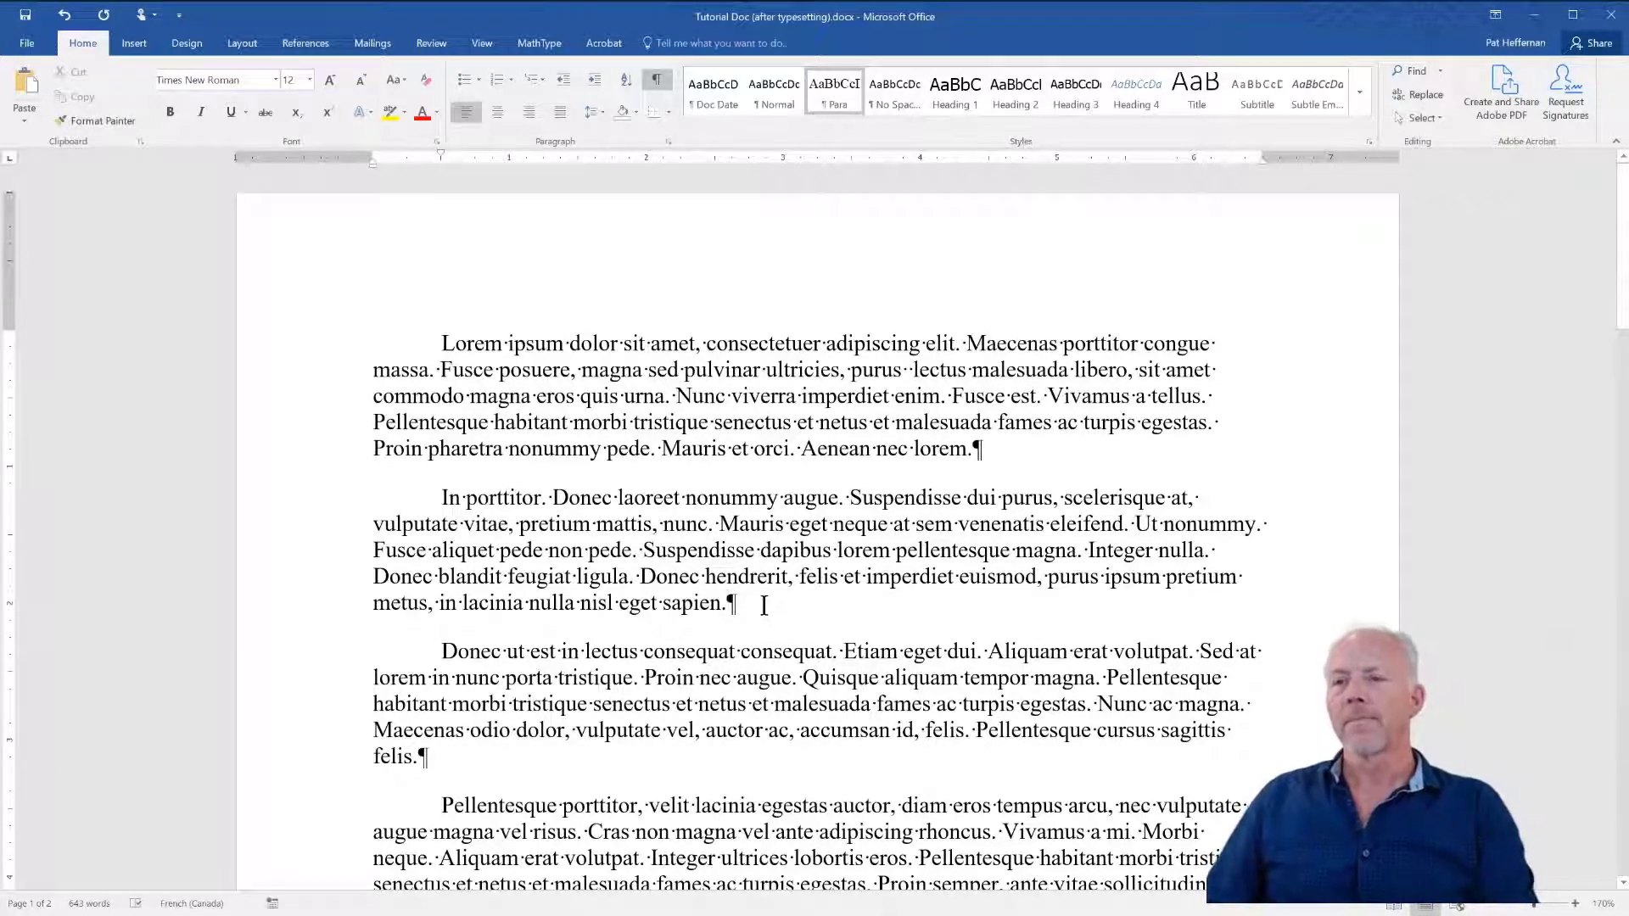
pyautogui.press('Return')
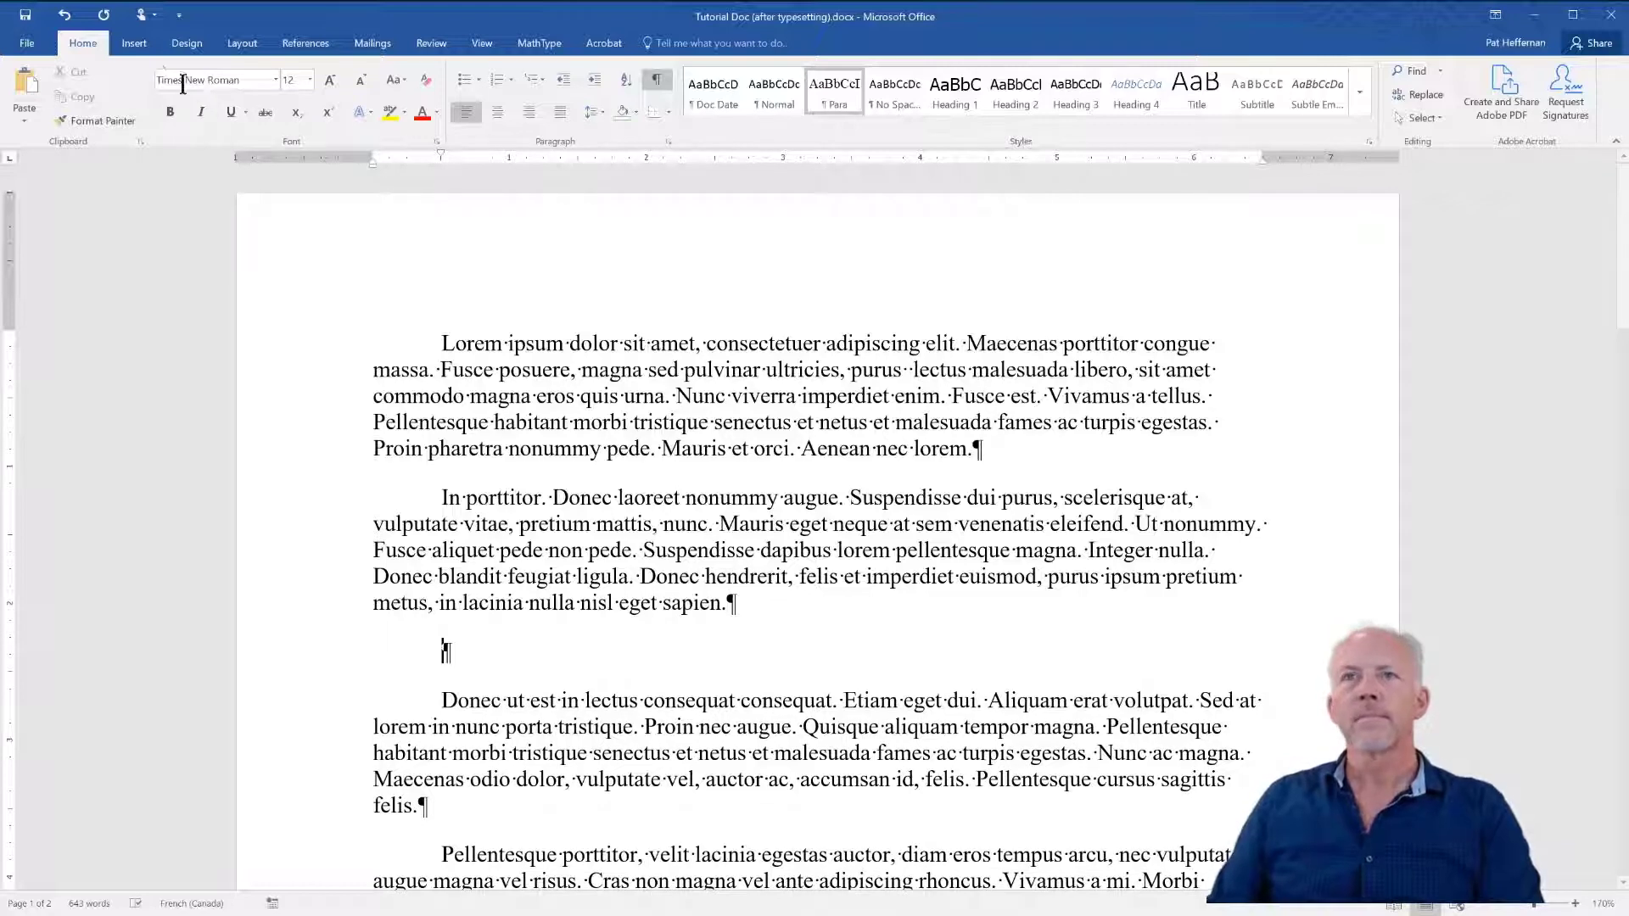
# - Insert the inline MathType equation σ = My/I, with My over I as a fraction, into the empty paragraph and return to the document
pyautogui.click(134, 43)
pyautogui.click(533, 44)
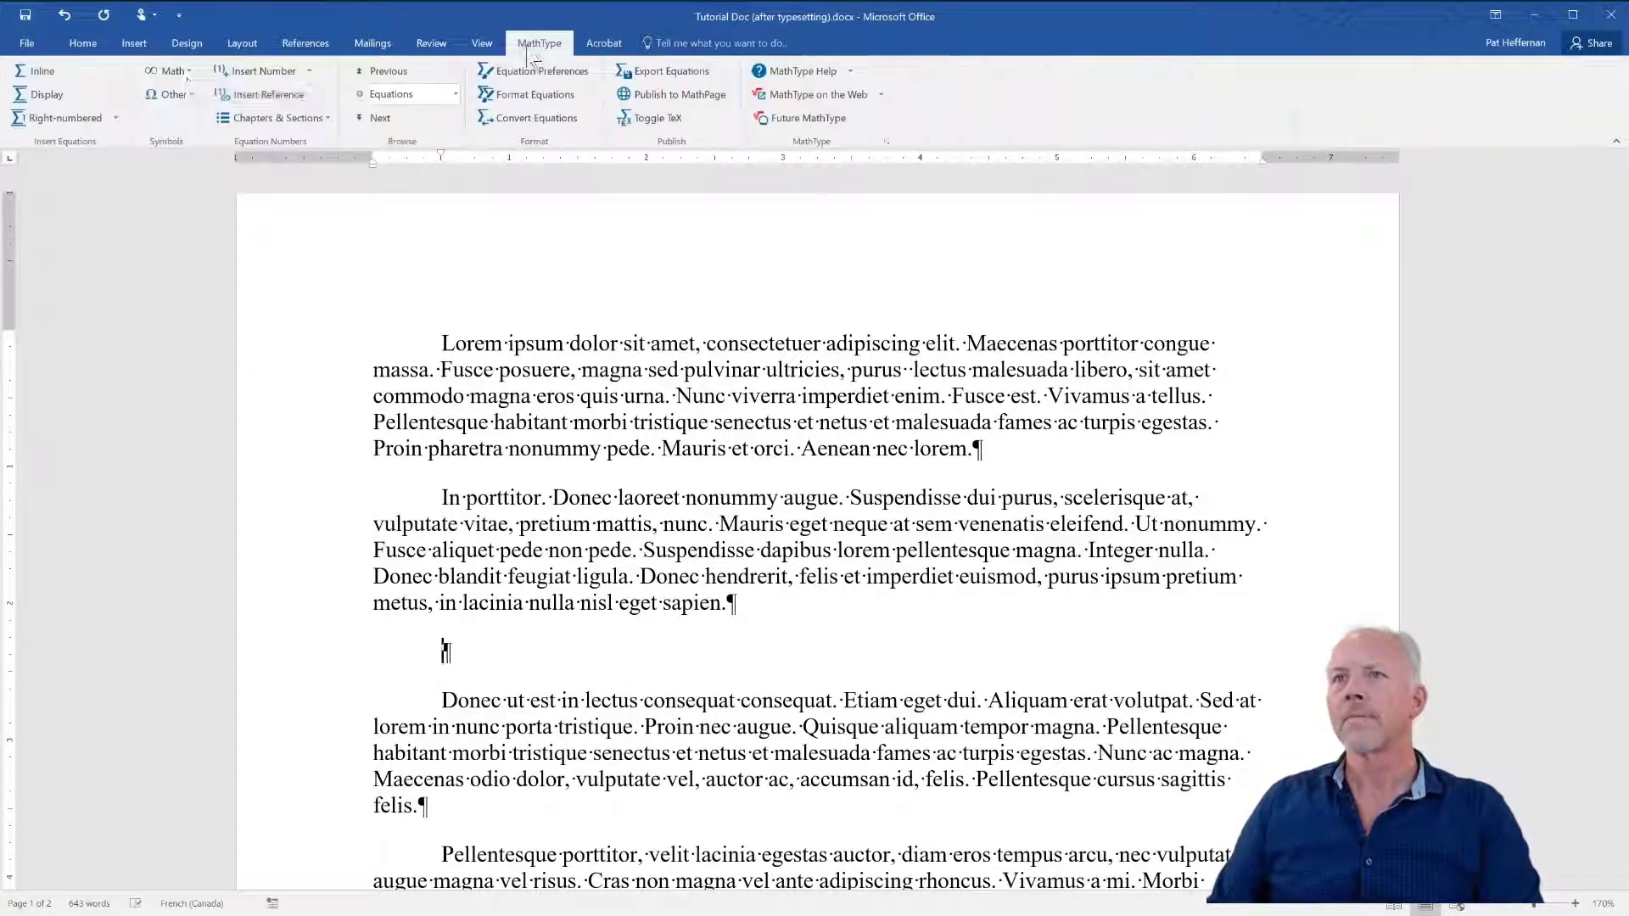
pyautogui.click(46, 72)
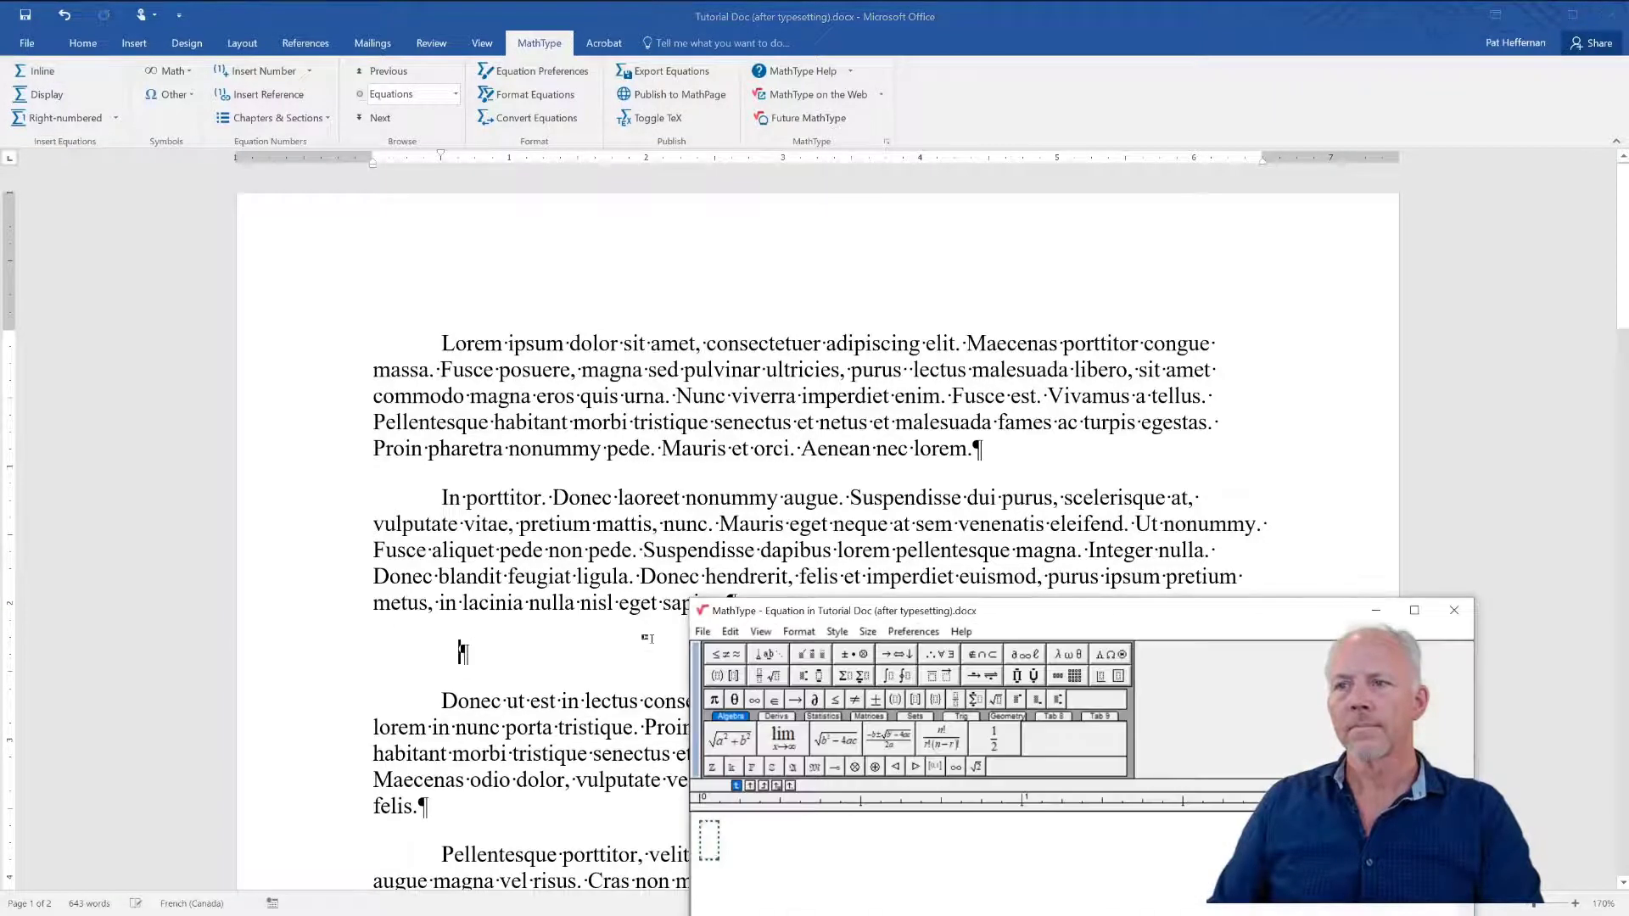
pyautogui.hotkey('ctrl', 'g')
pyautogui.write('s=')
pyautogui.hotkey('ctrl', 'f')
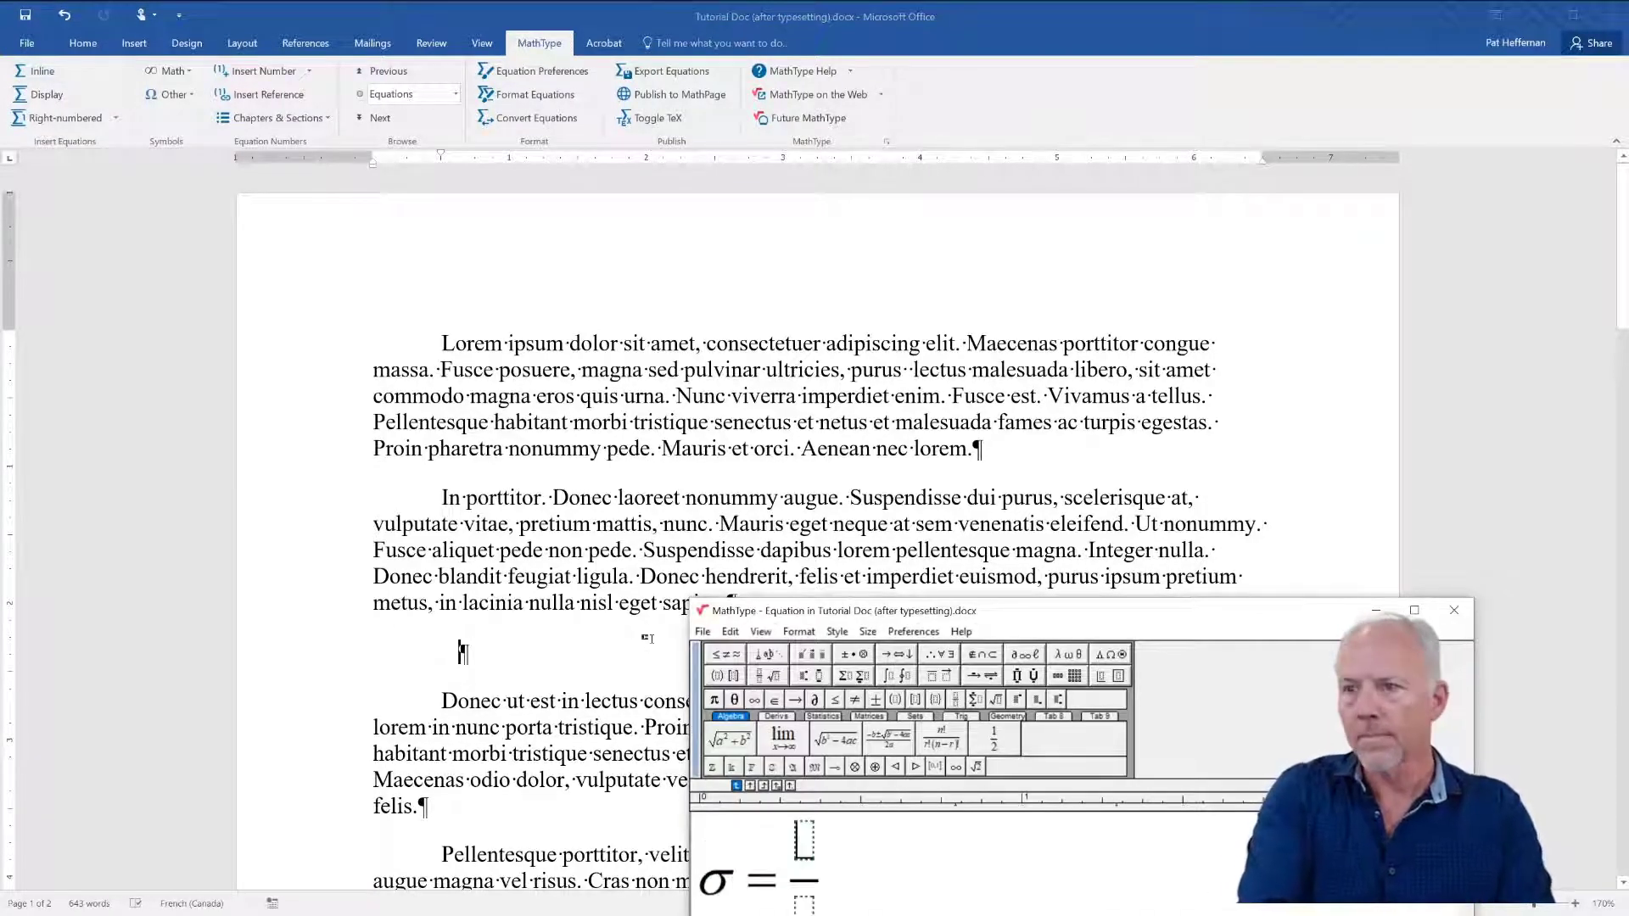
pyautogui.write('My')
pyautogui.press('Tab')
pyautogui.write('I')
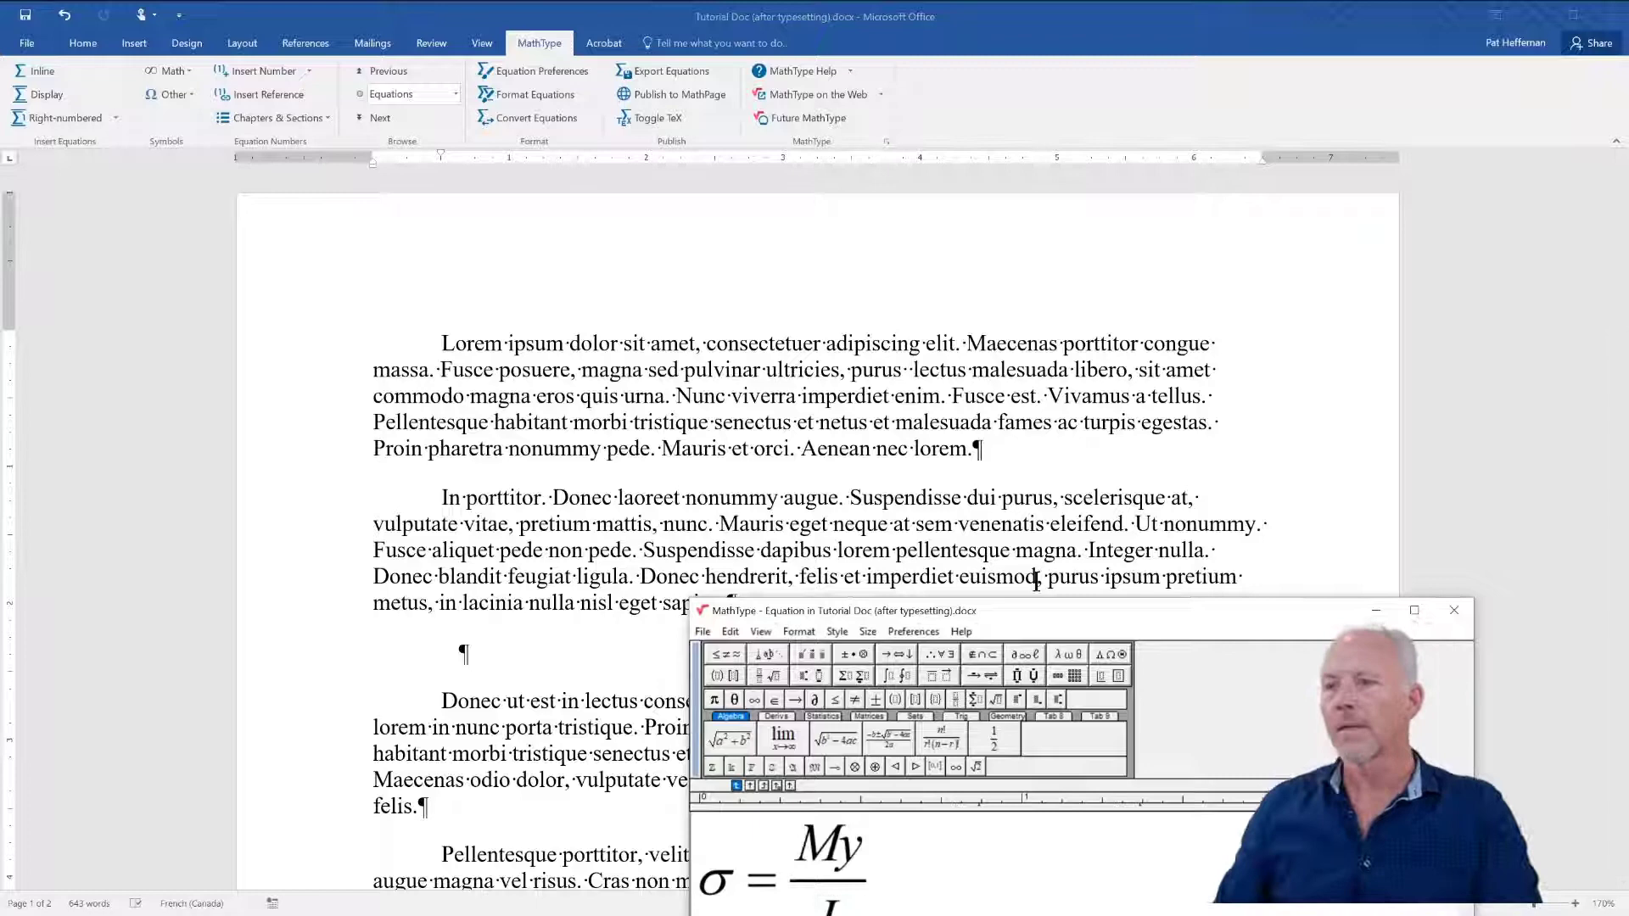
pyautogui.click(702, 631)
pyautogui.click(746, 687)
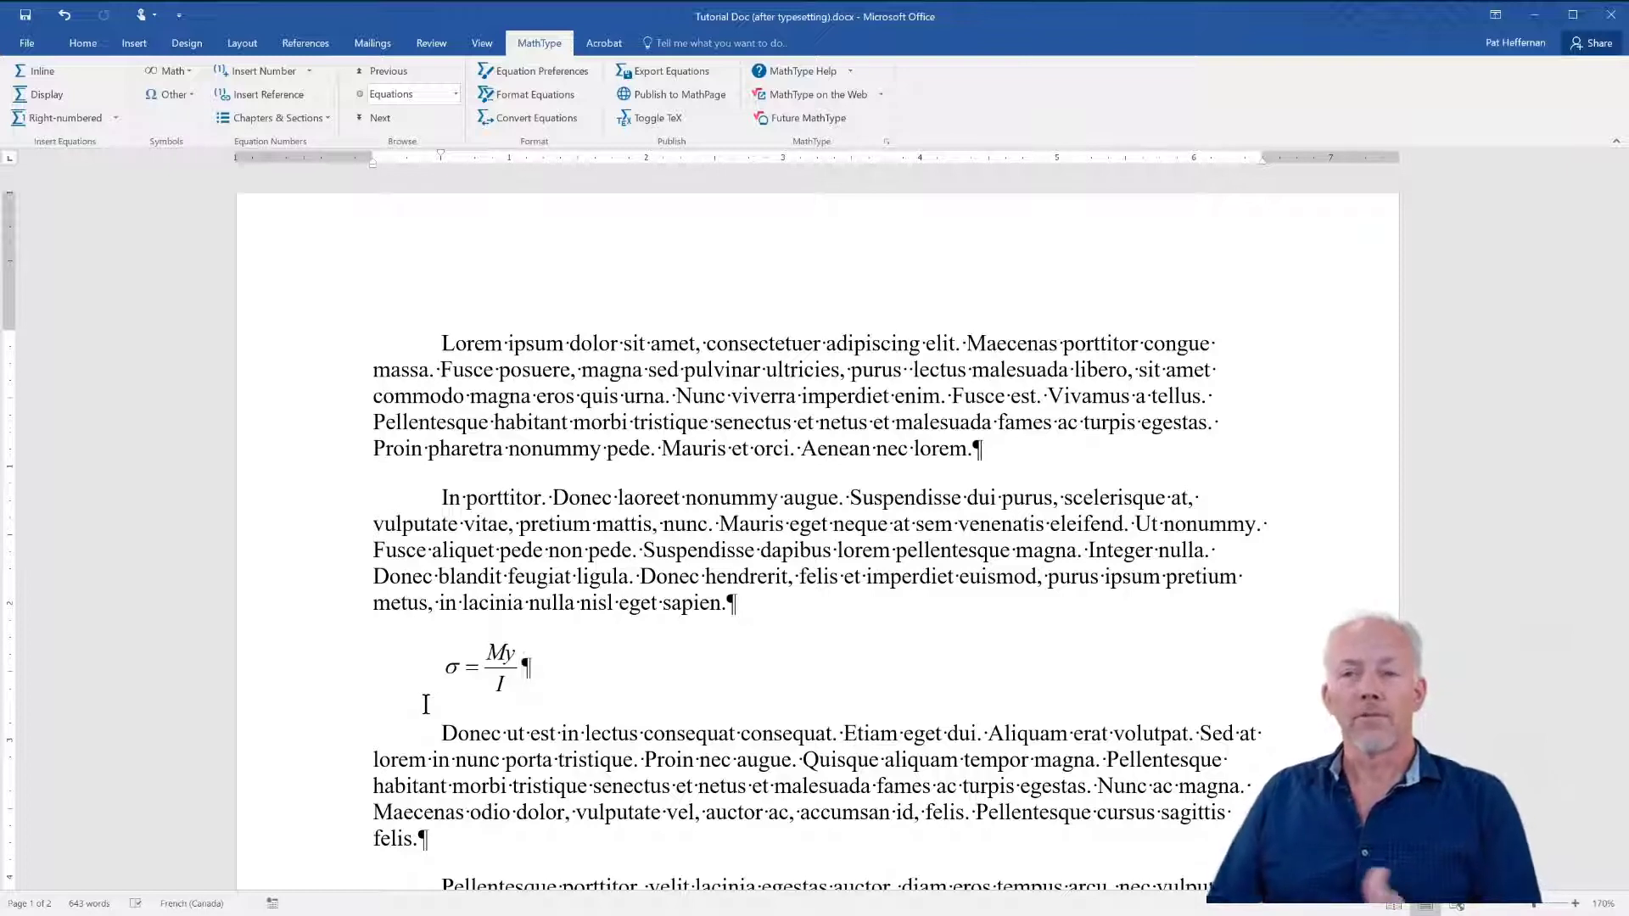
# - Remove the first-line indent from the equation paragraph so it starts at the left margin
pyautogui.click(326, 677)
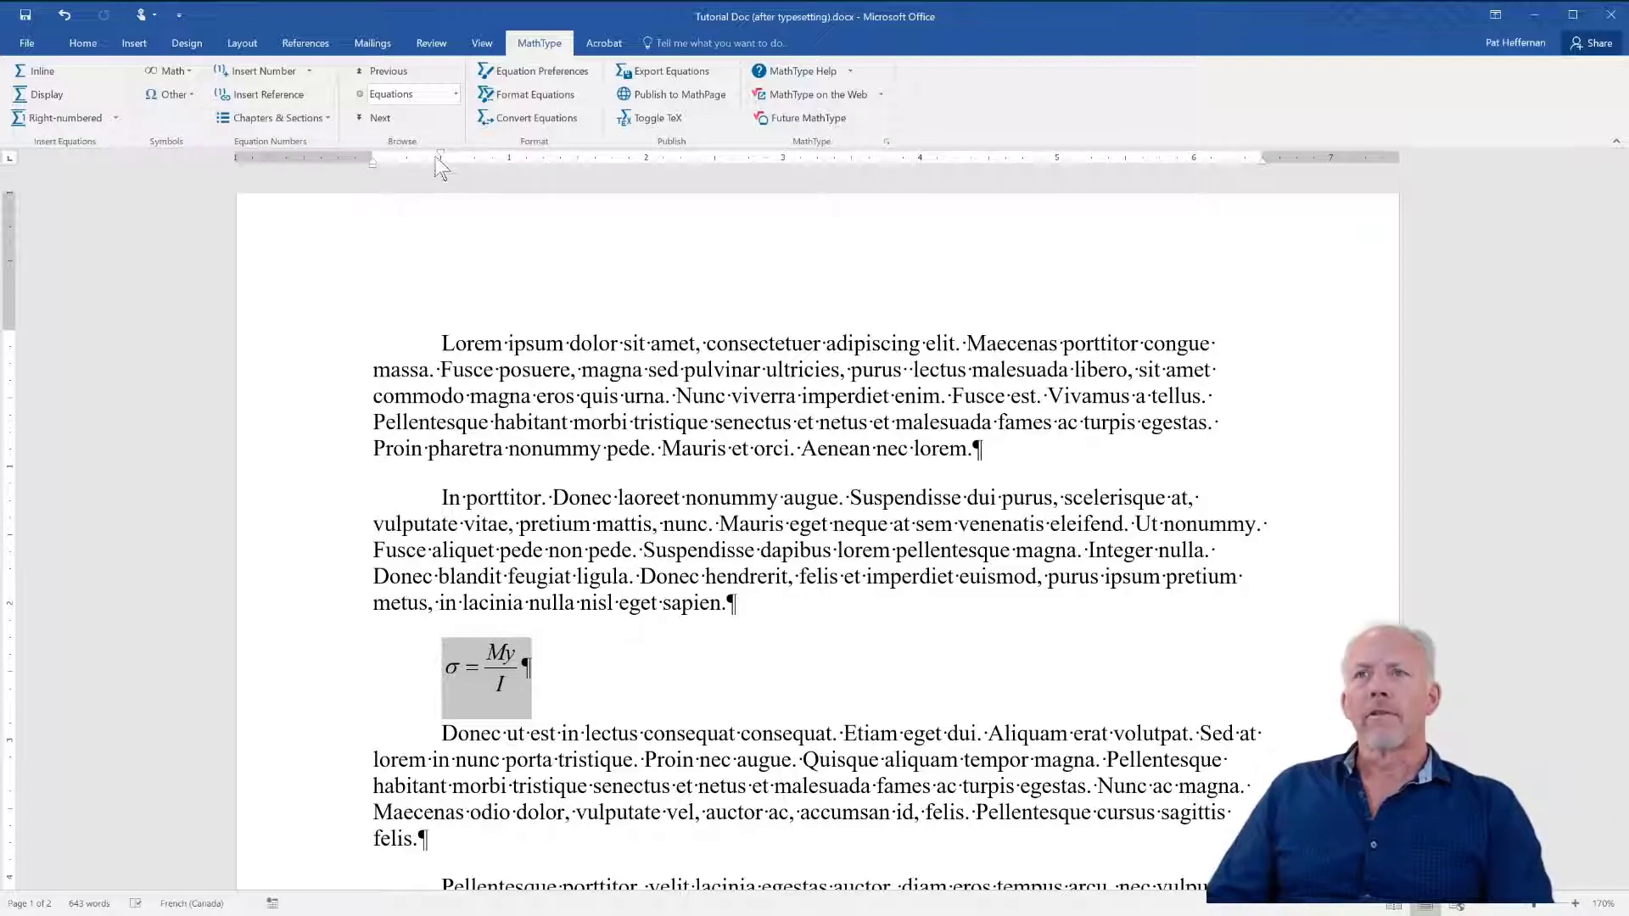
pyautogui.moveTo(440, 155); pyautogui.dragTo(372, 159)
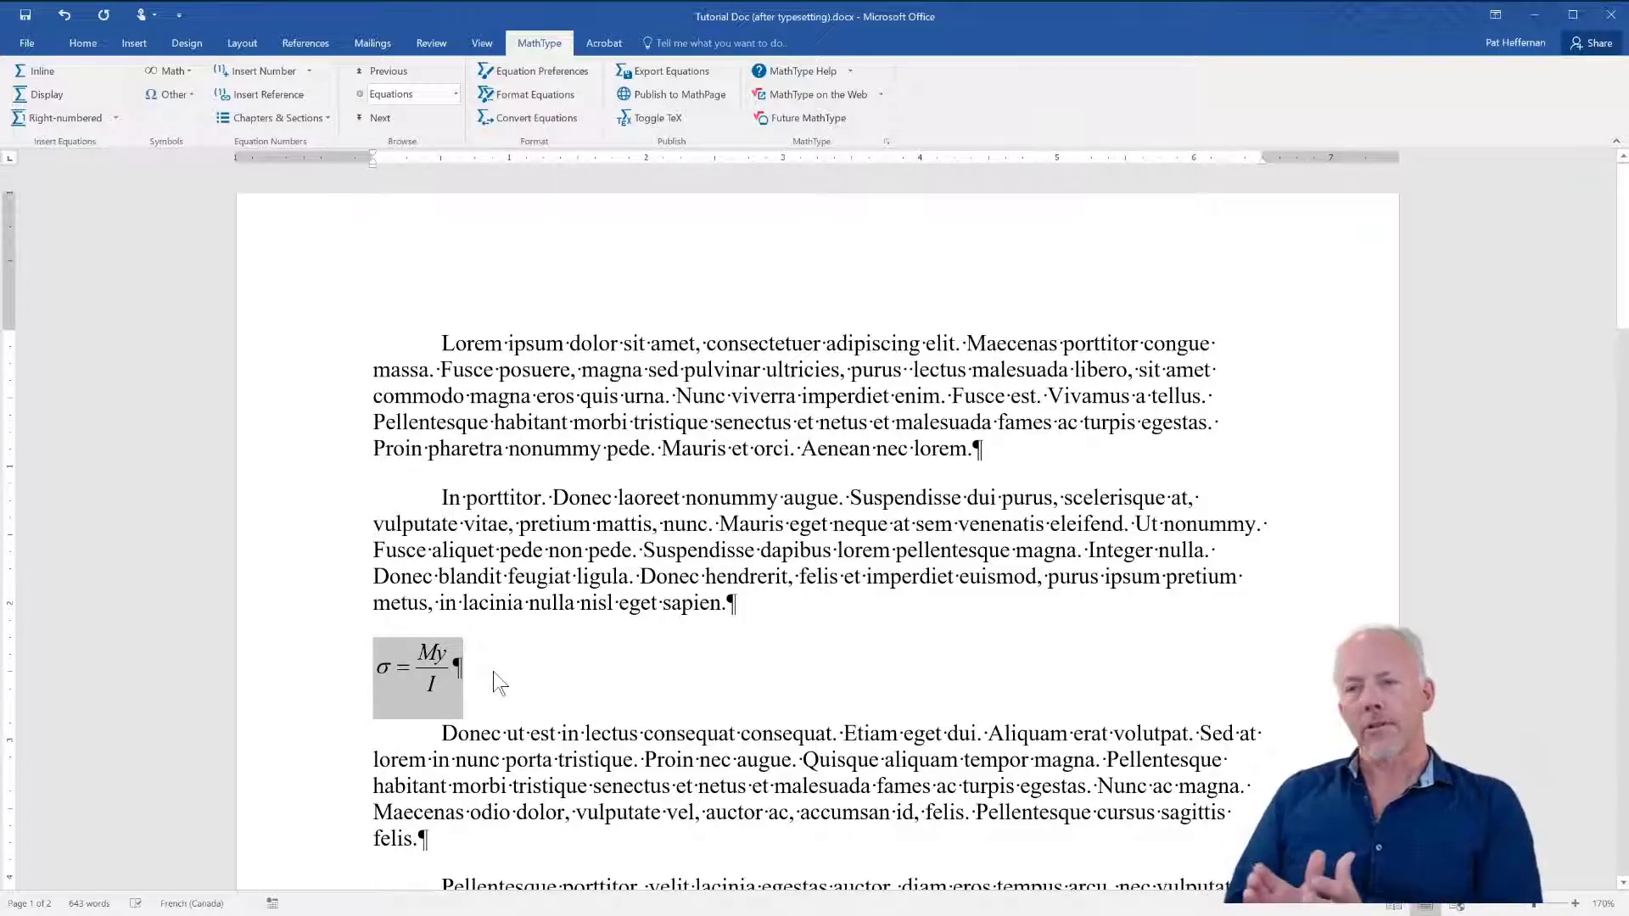
# - Try centre alignment on the equation paragraph and restore its left alignment
pyautogui.click(82, 43)
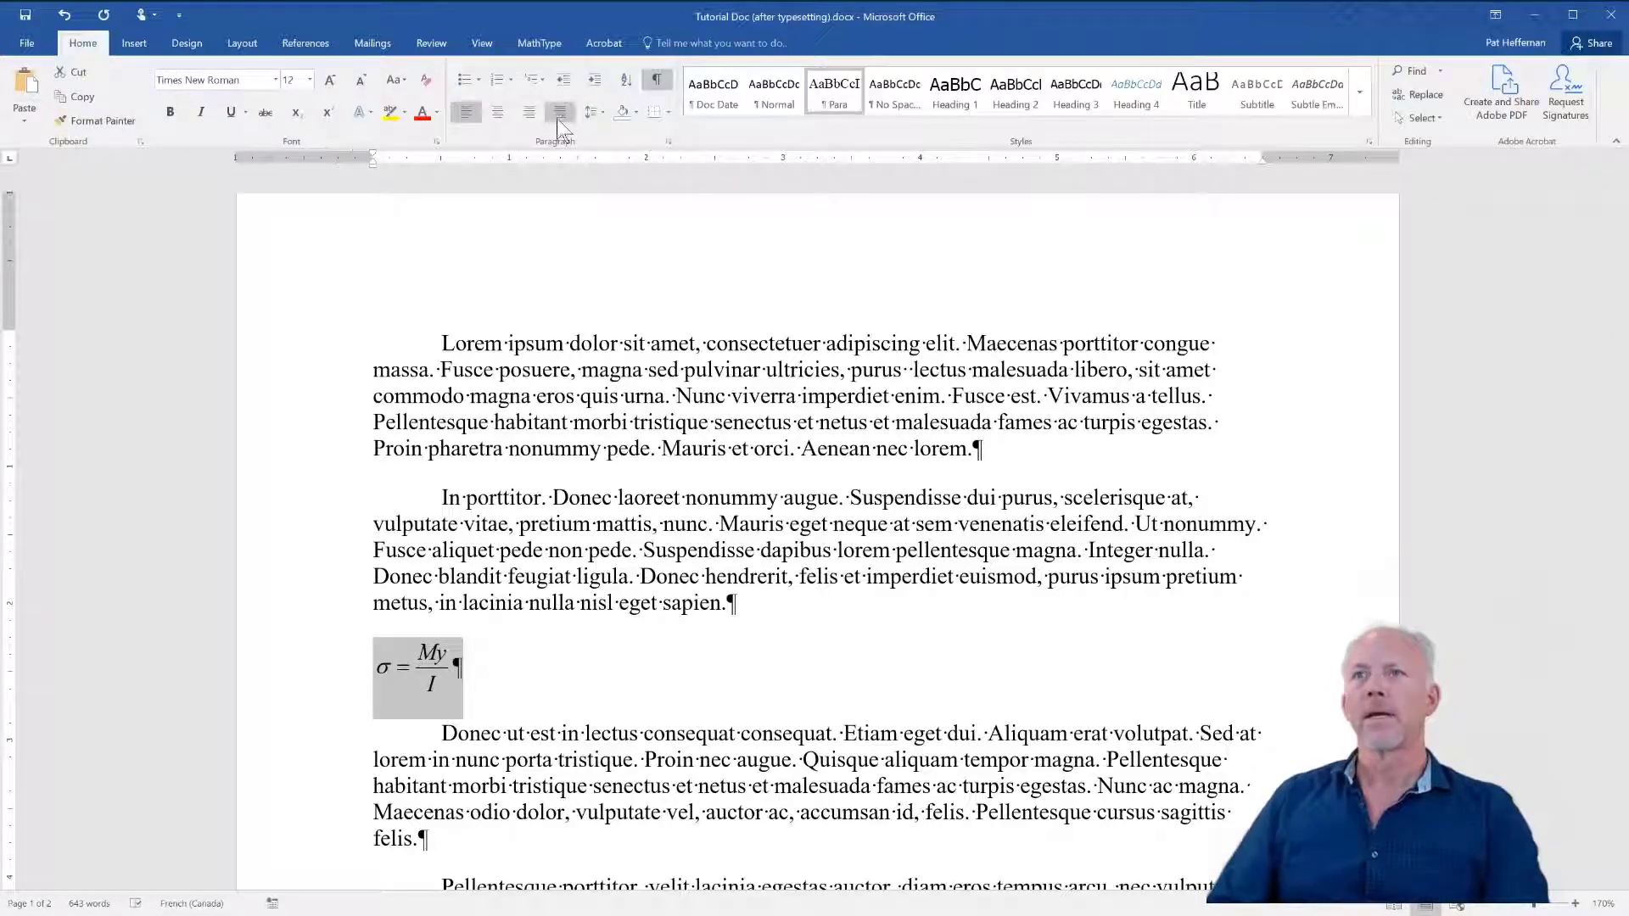
pyautogui.click(492, 114)
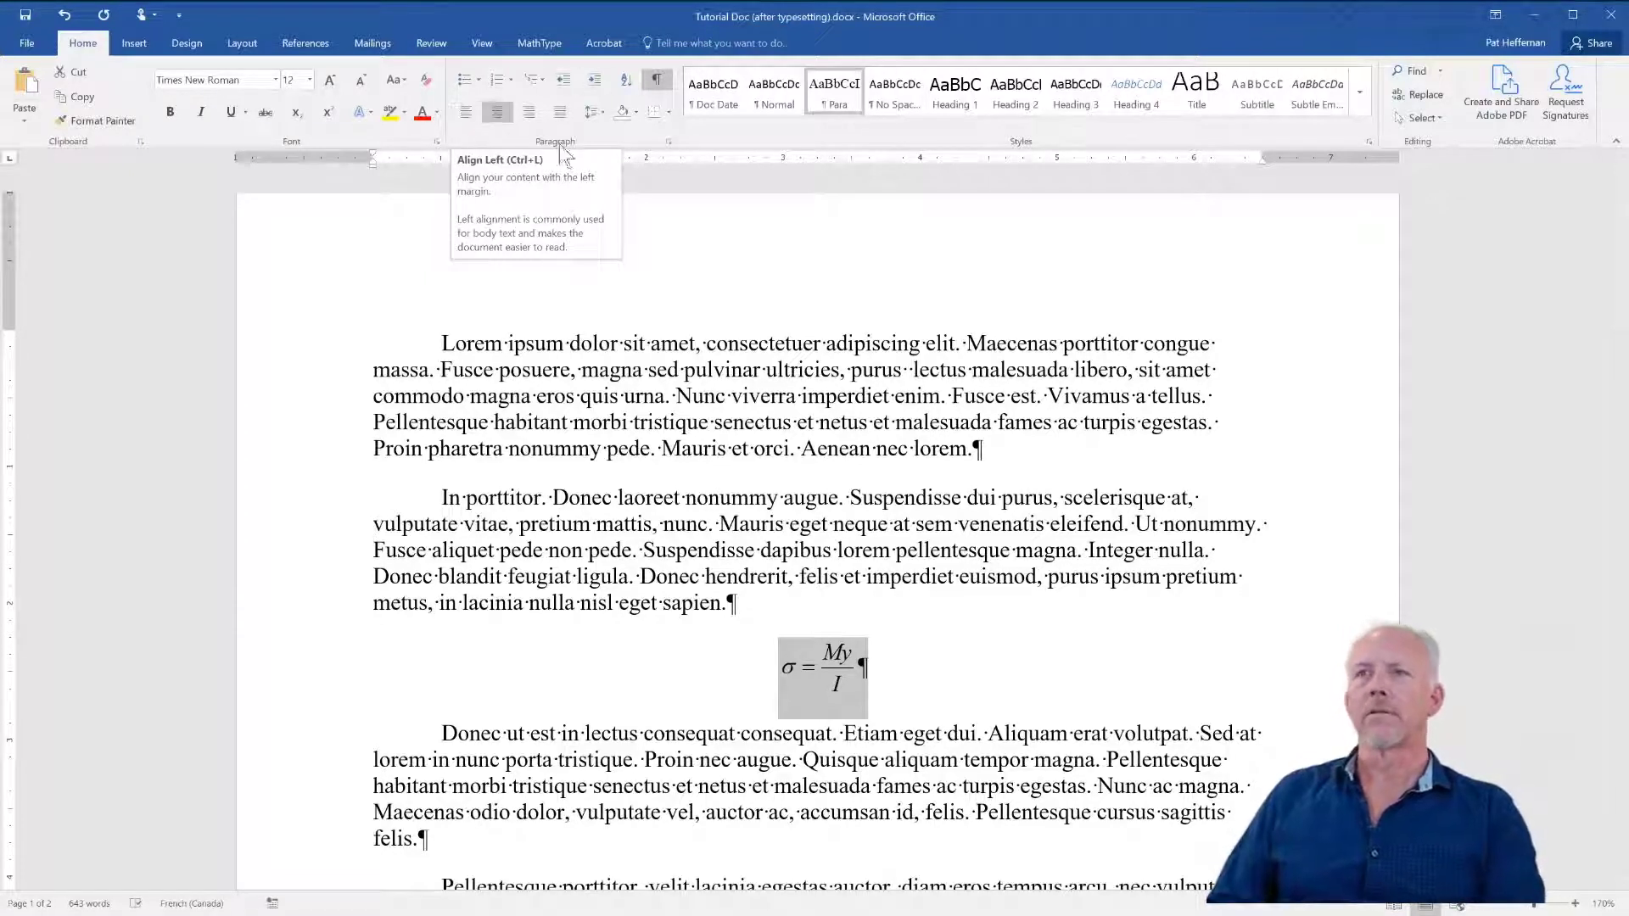
pyautogui.click(462, 110)
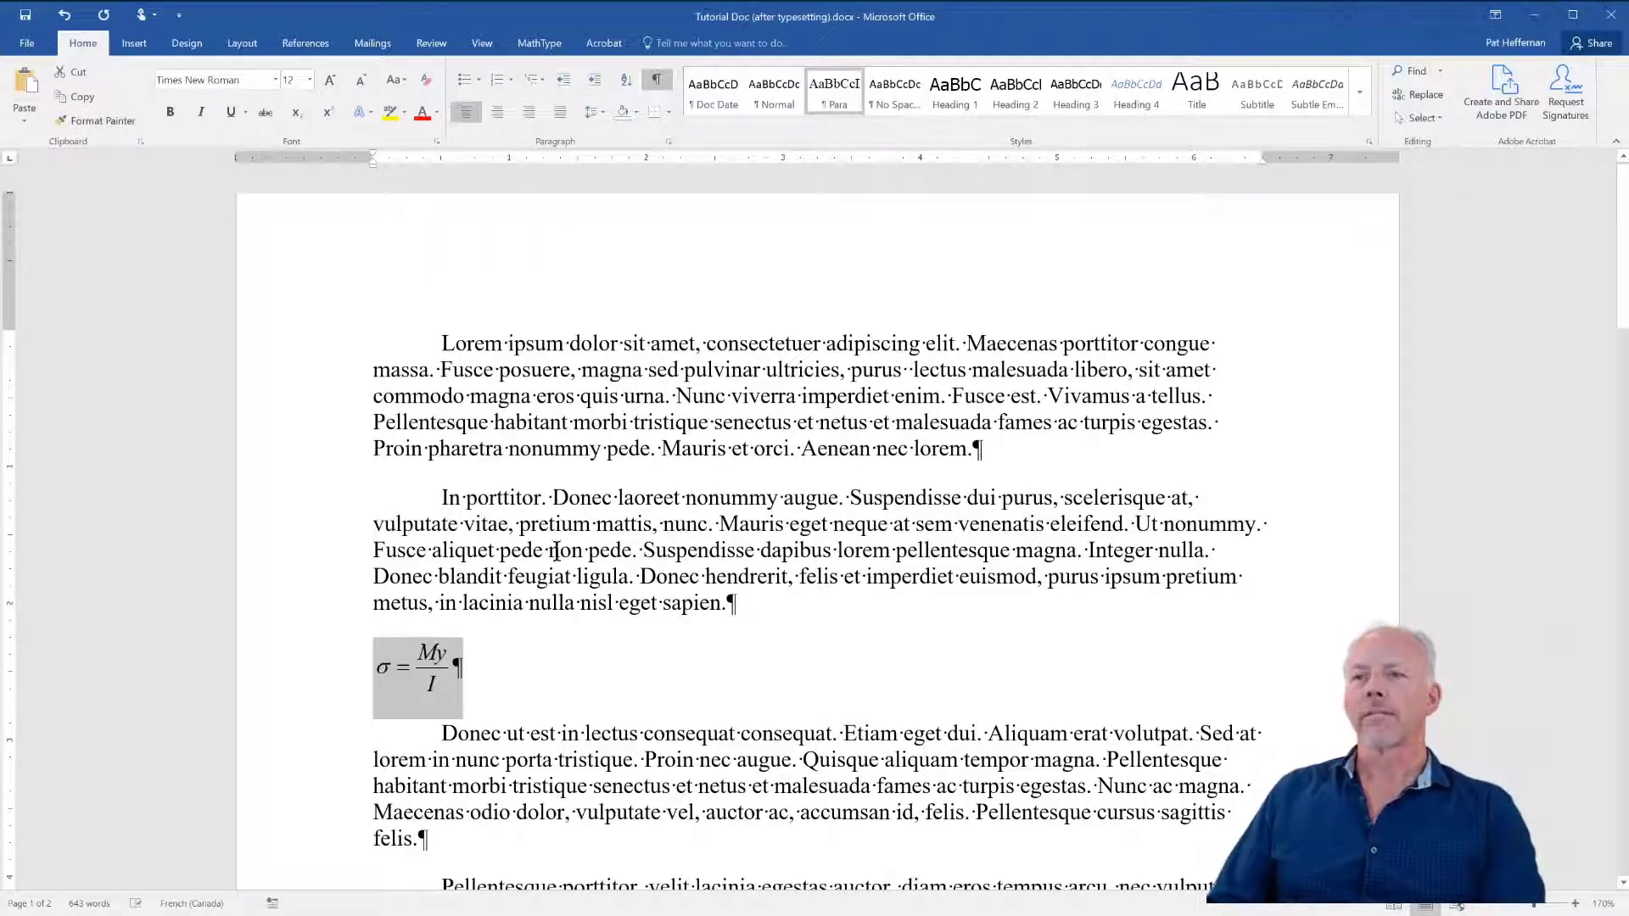
# - Add a centre tab stop at about 3.3 inches and a right tab stop at the right margin for the equation paragraph
pyautogui.click(472, 675)
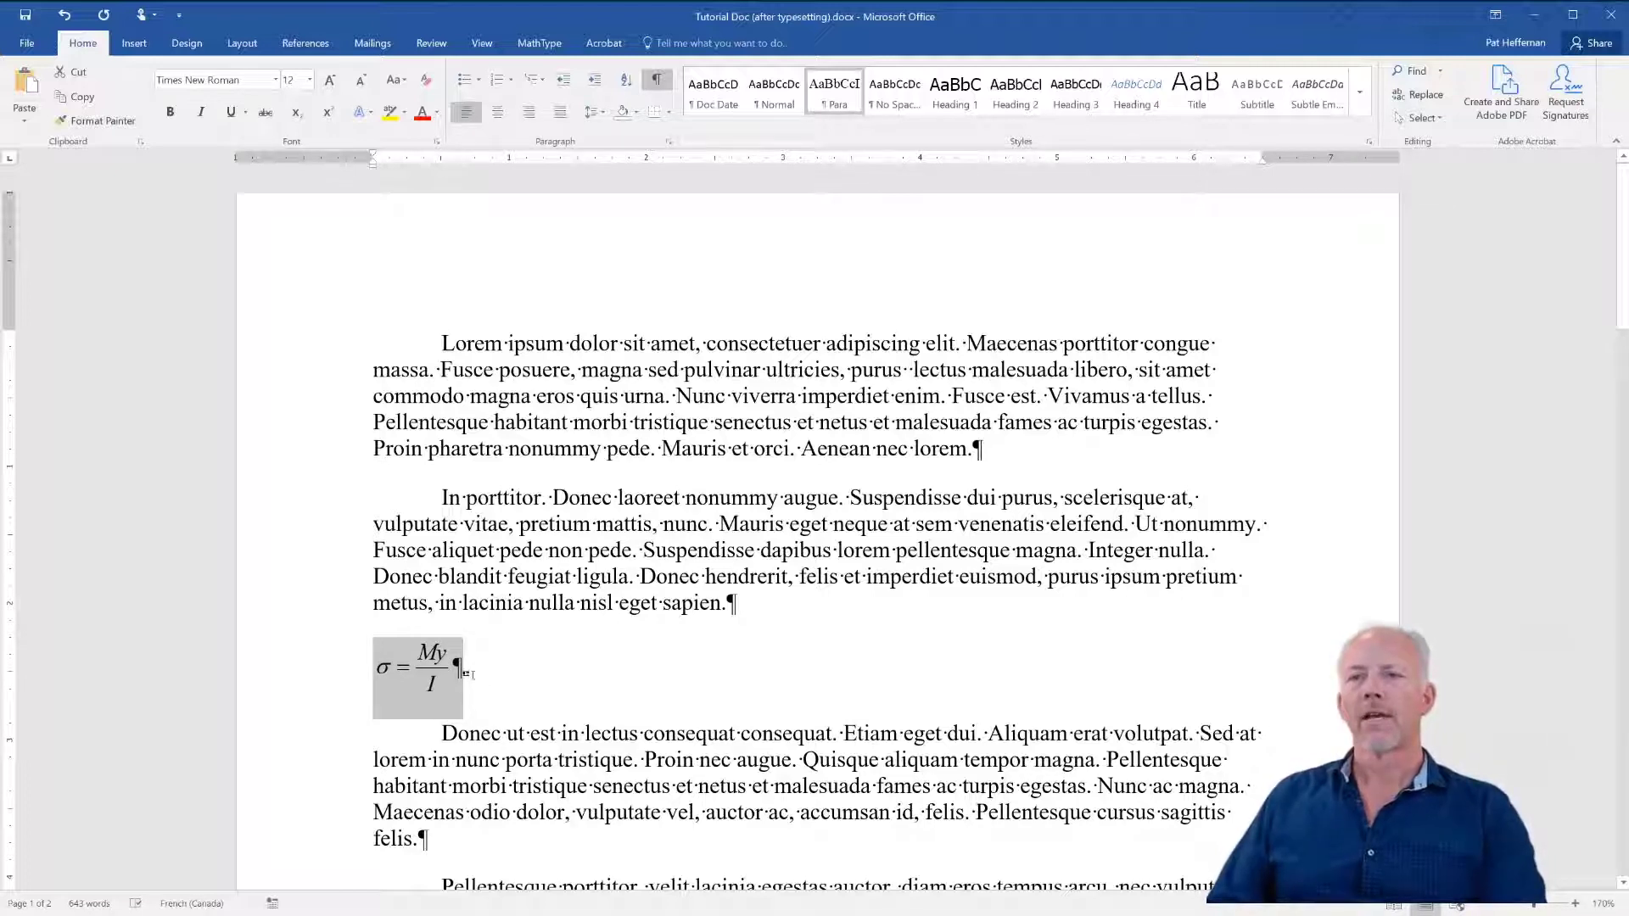
pyautogui.click(10, 158)
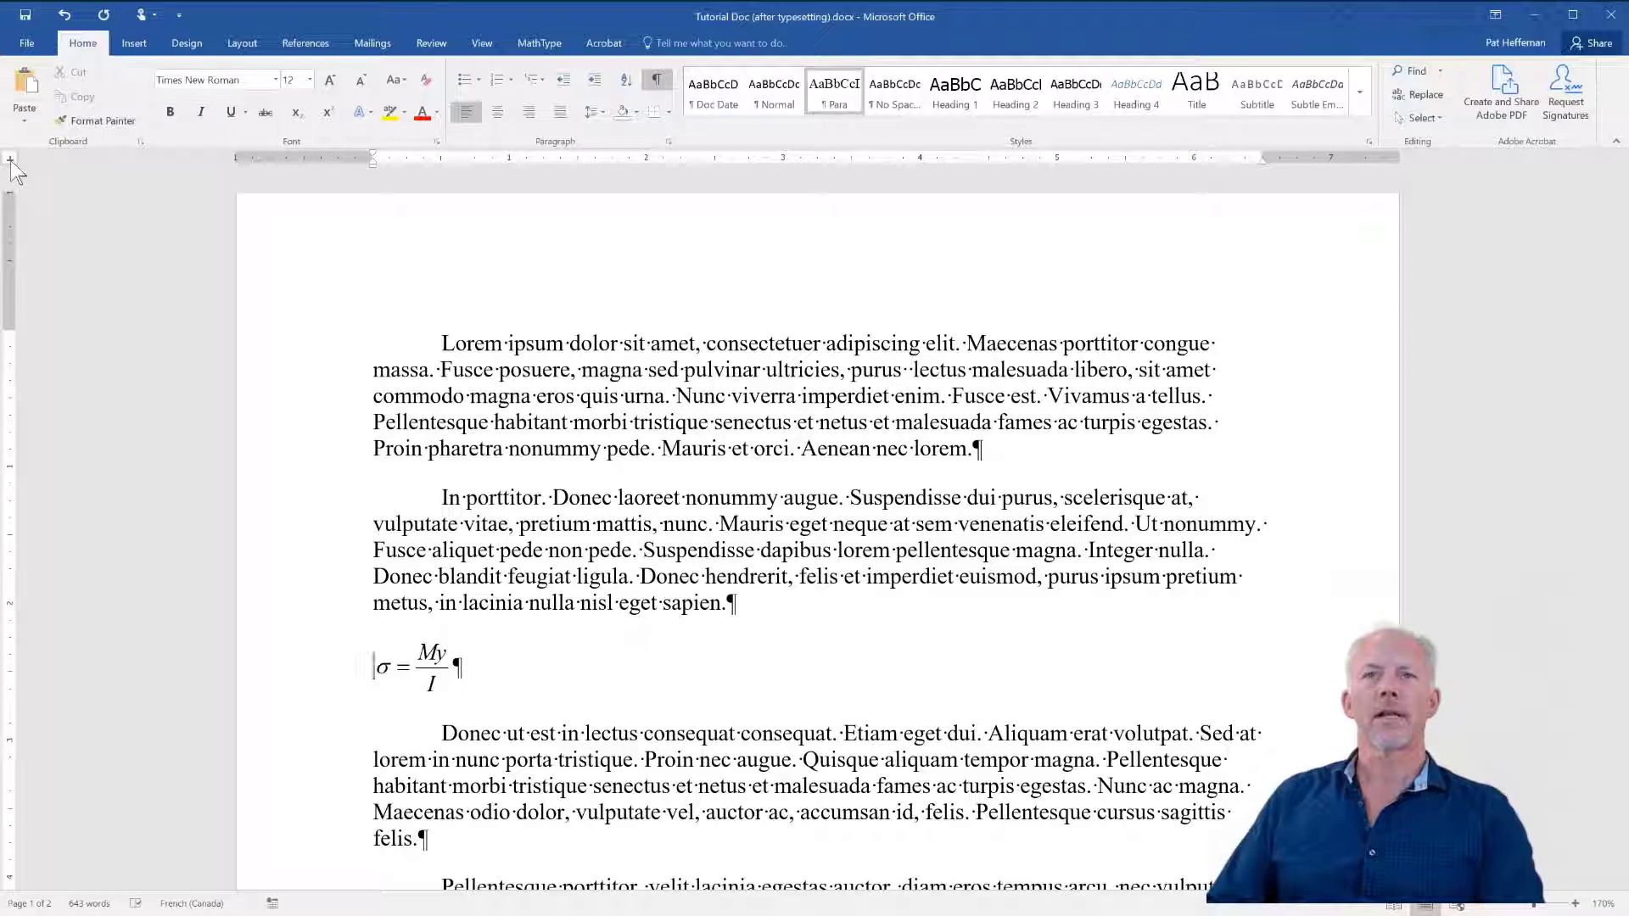
pyautogui.click(822, 161)
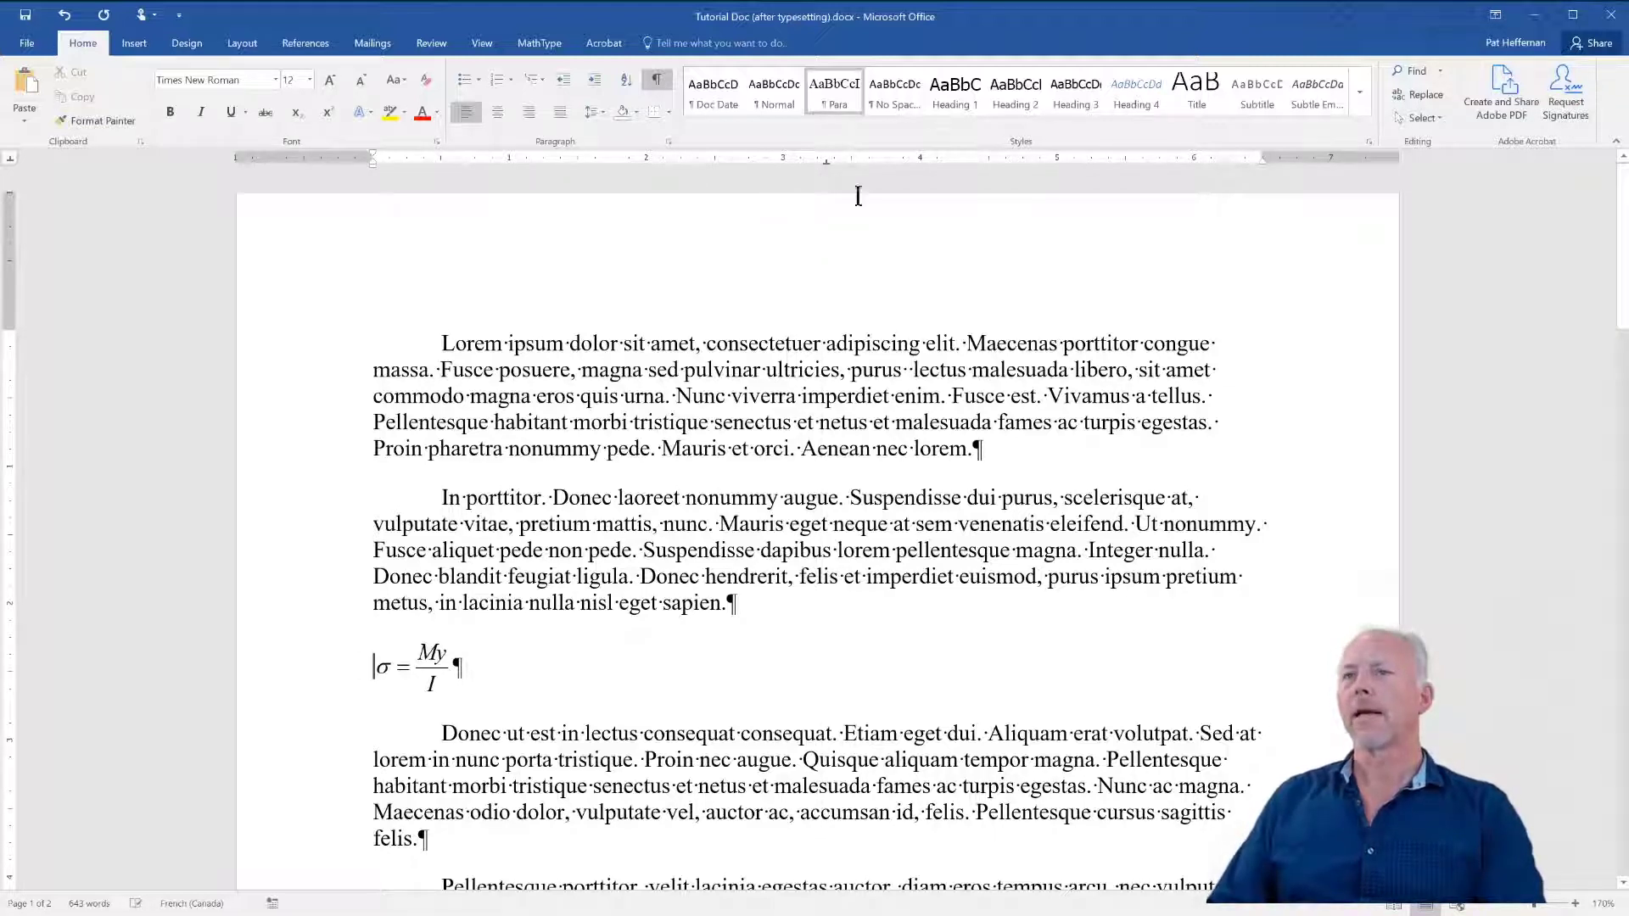
pyautogui.click(10, 158)
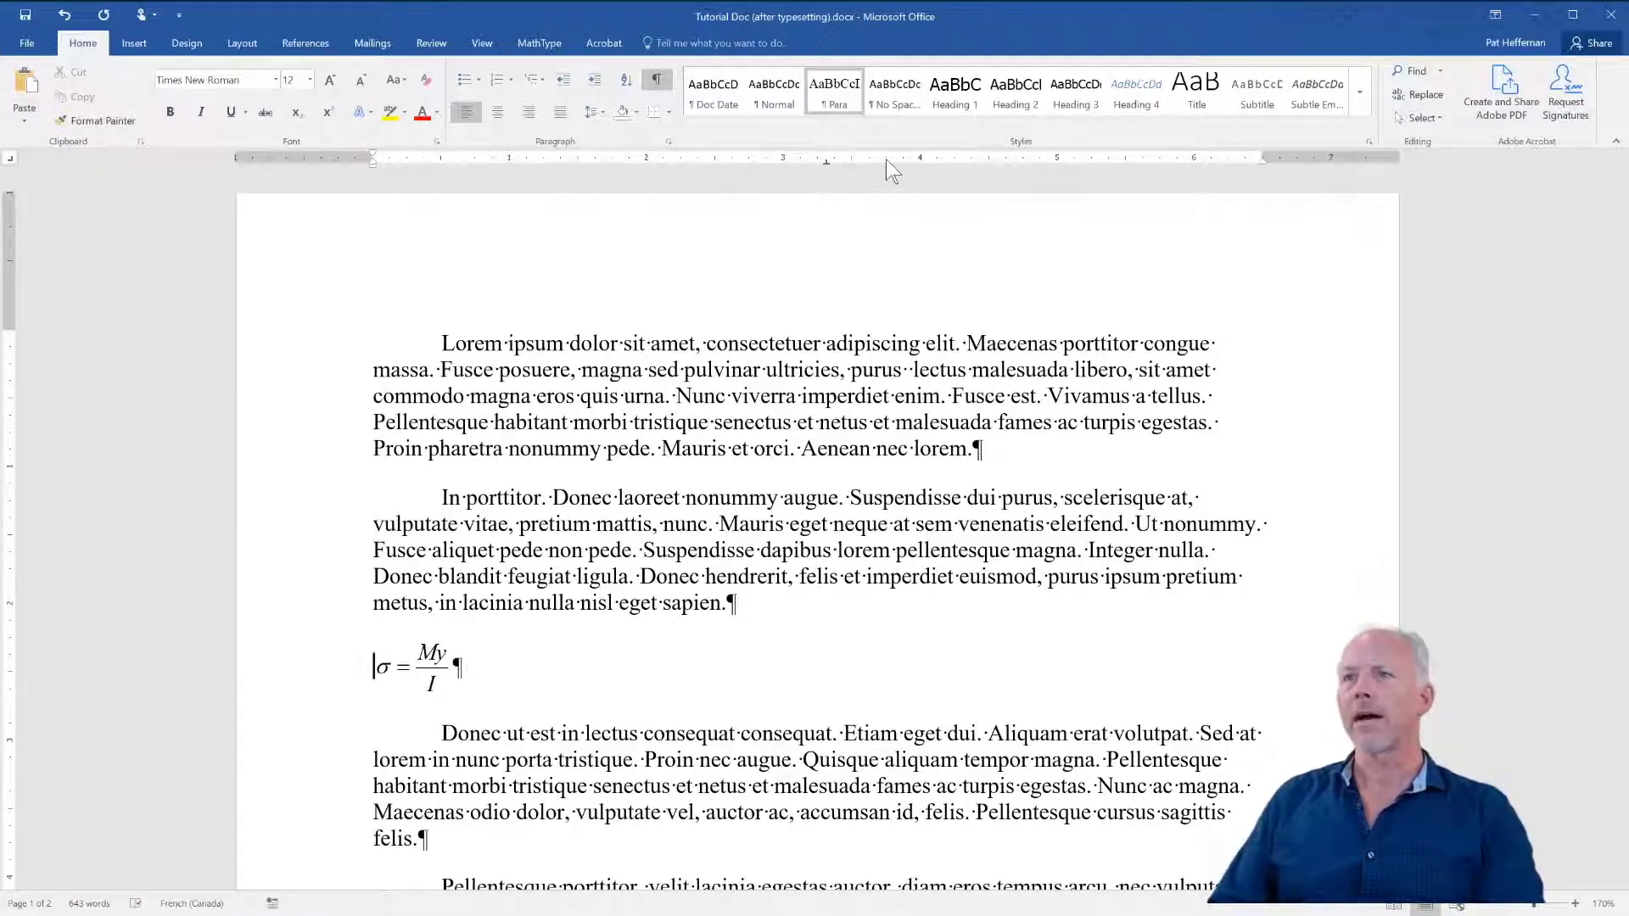
pyautogui.moveTo(886, 159); pyautogui.dragTo(1260, 159)
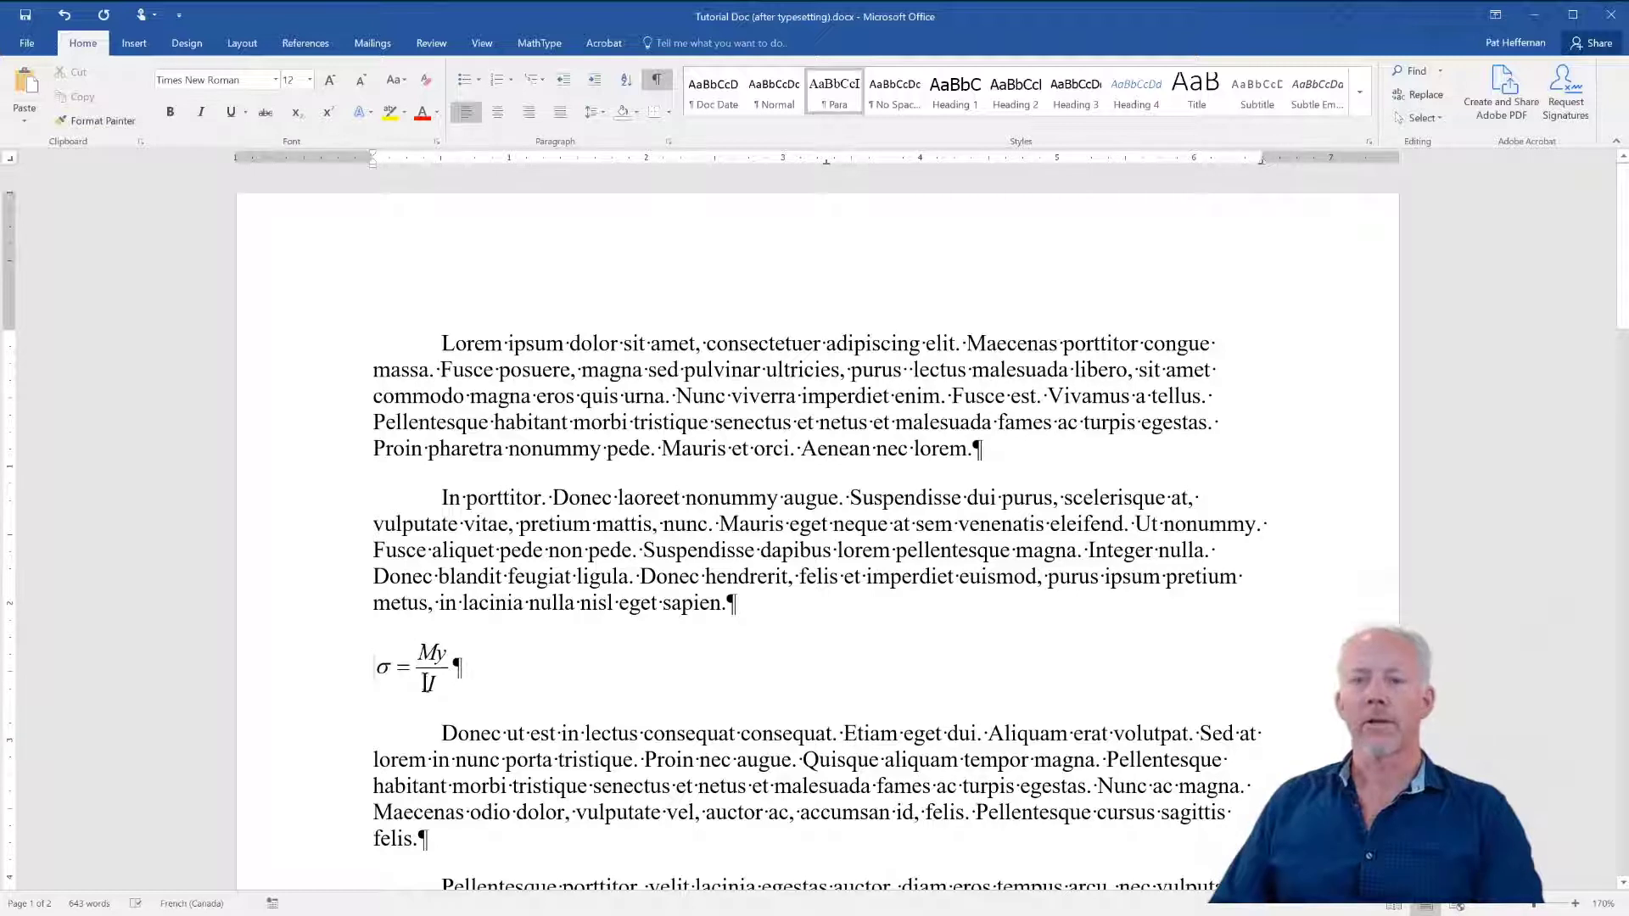
# - Tab the equation to the centre stop and add the label "Eqn 1-1" at the right tab stop
pyautogui.press('Tab')
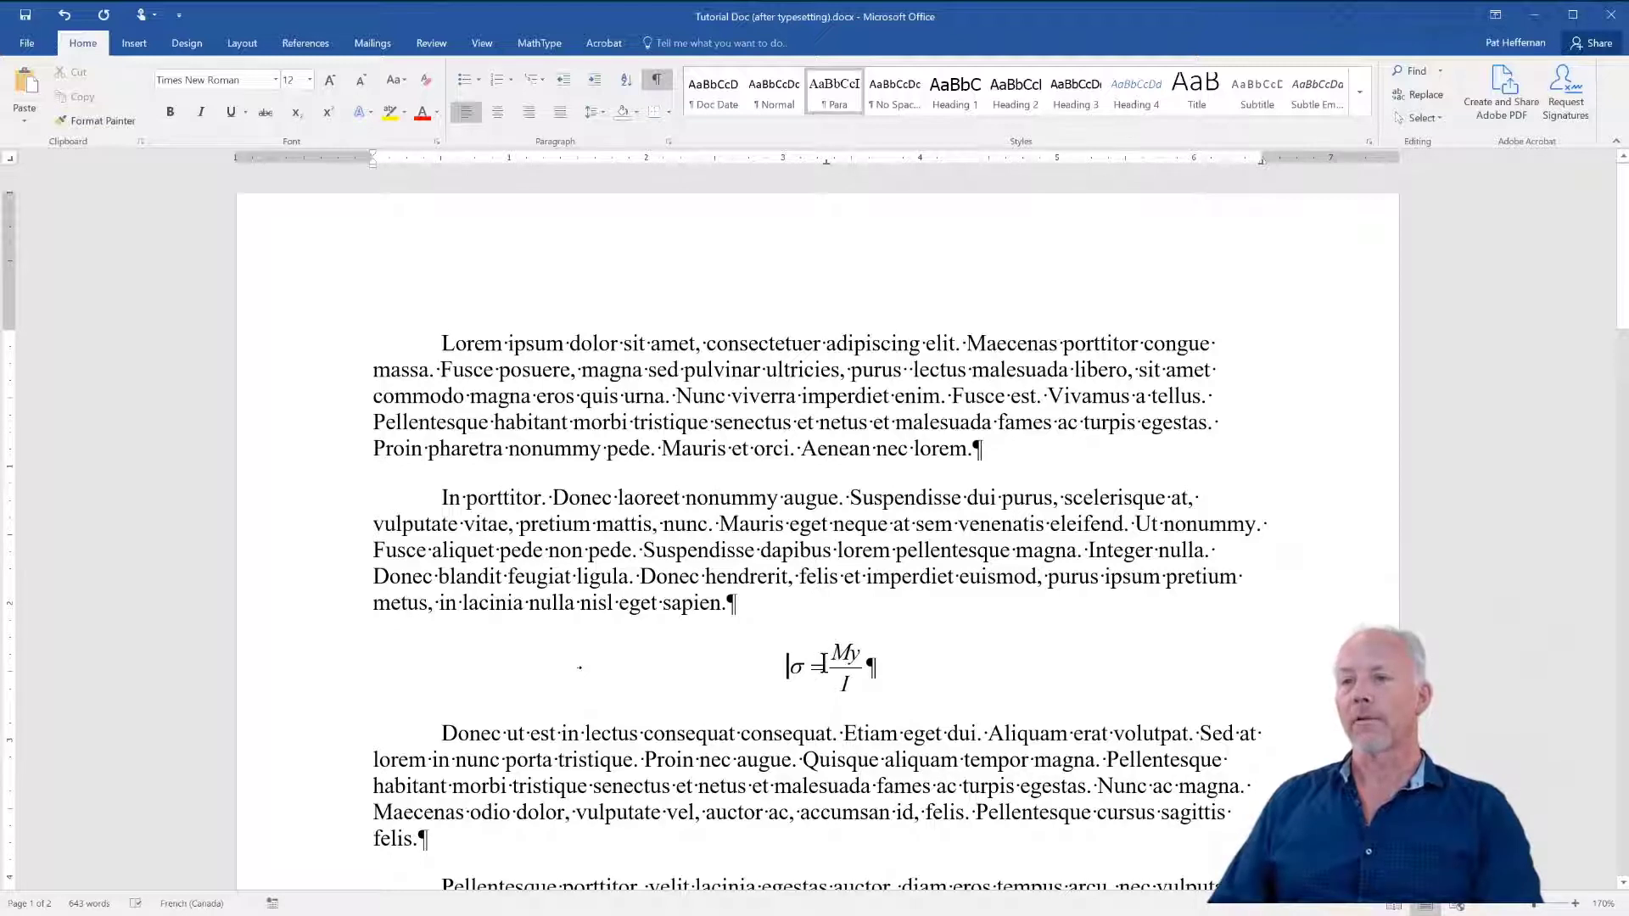
pyautogui.click(935, 675)
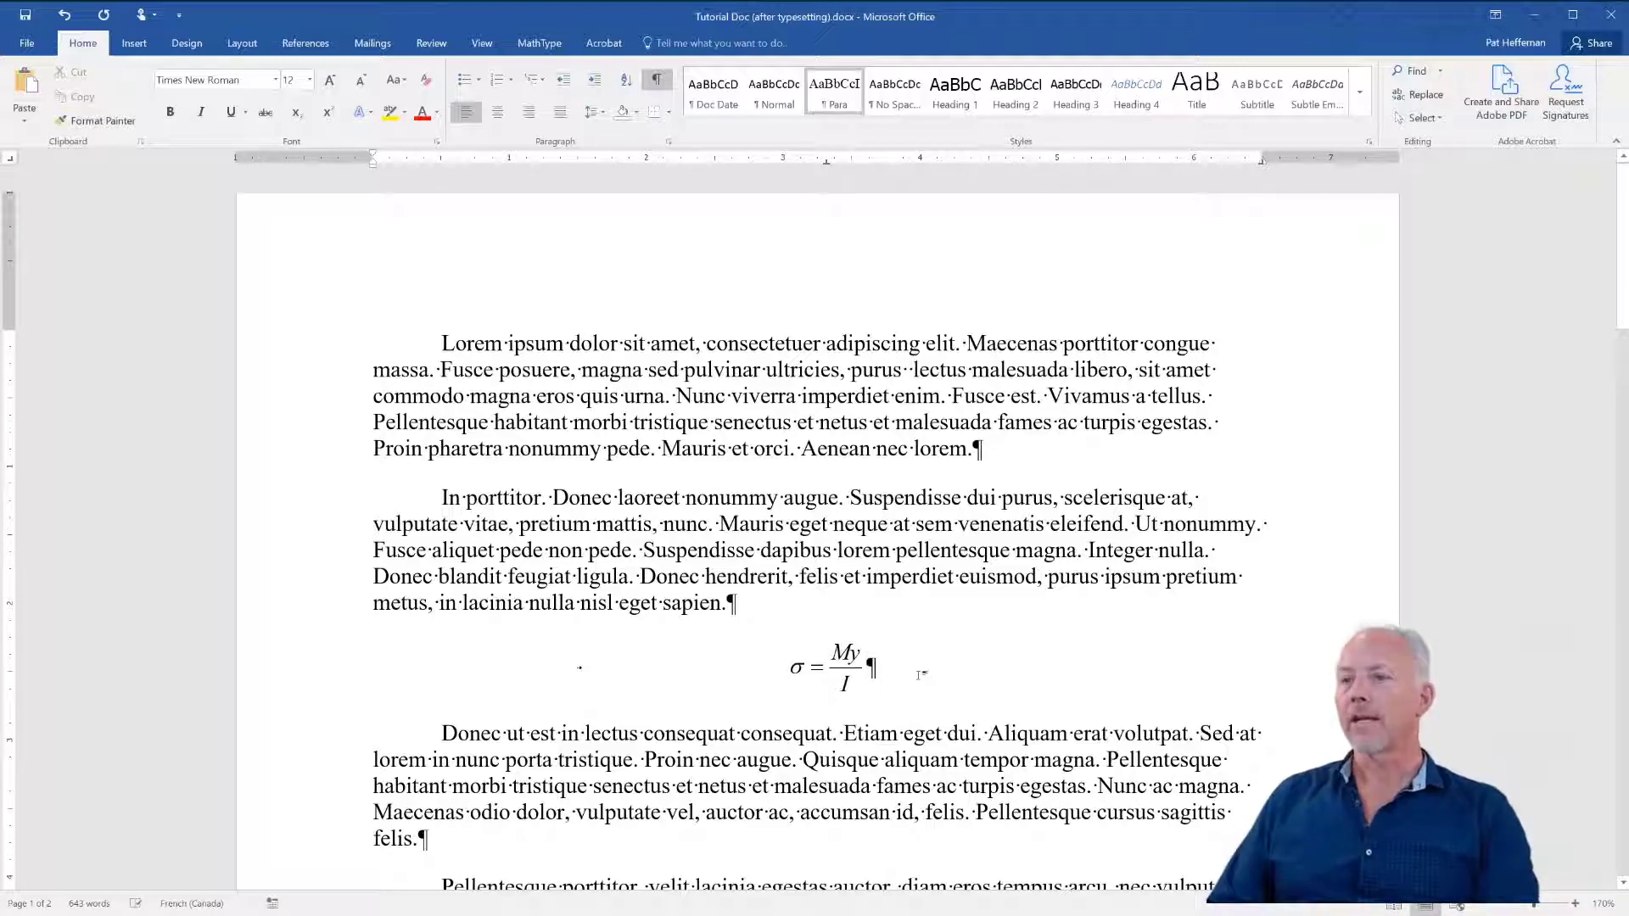
pyautogui.press('Tab')
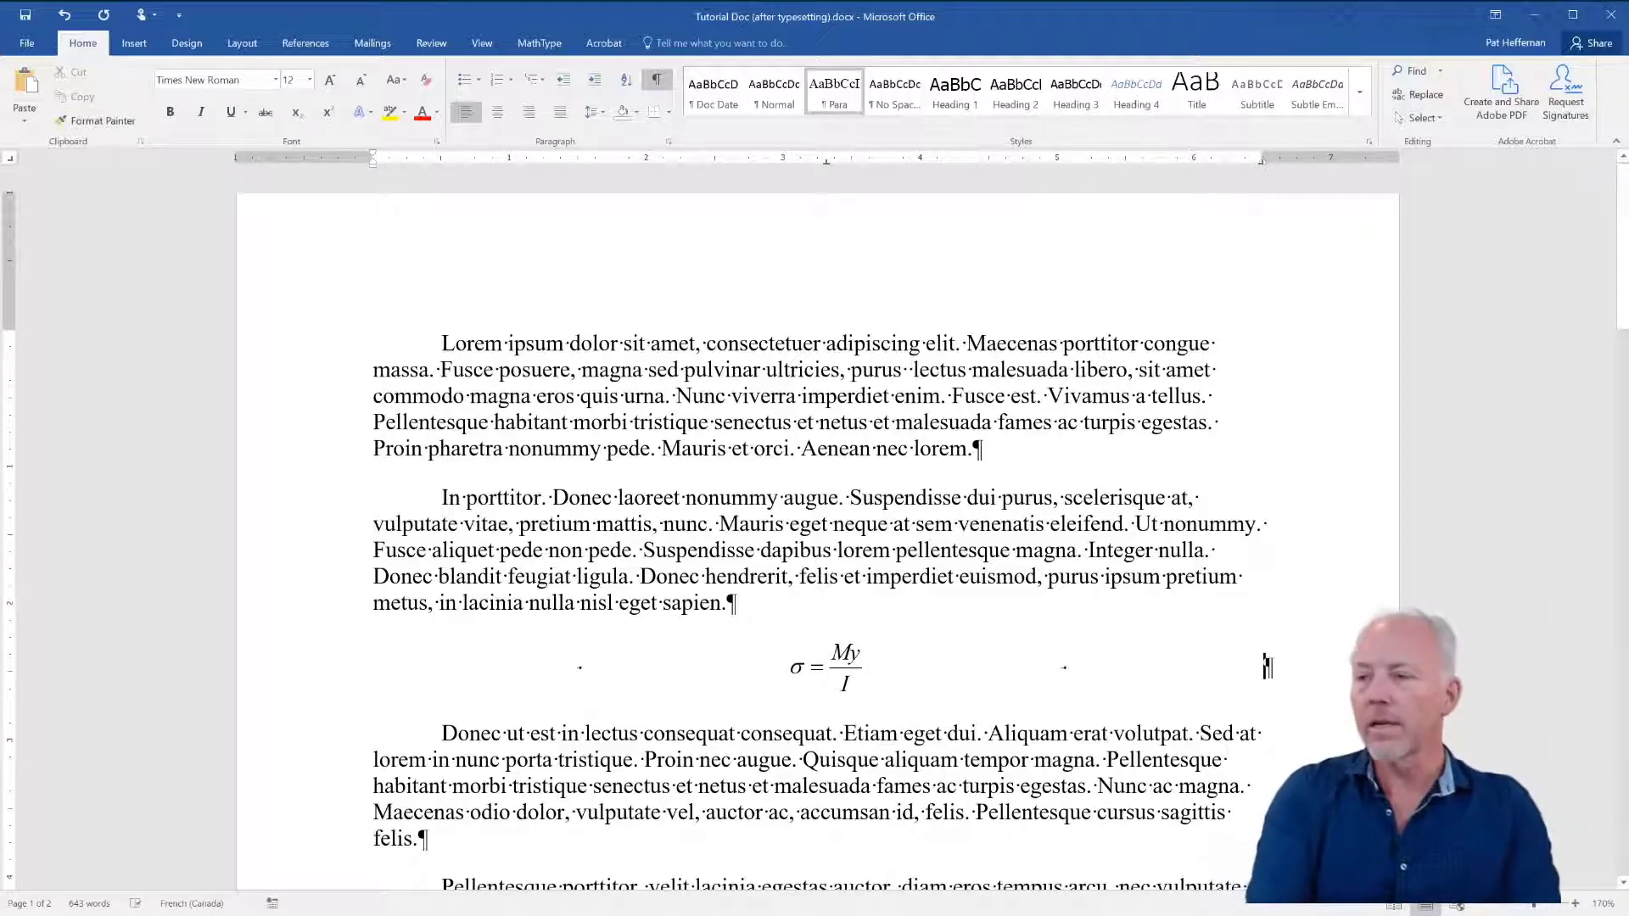
pyautogui.write('Eqn 1')
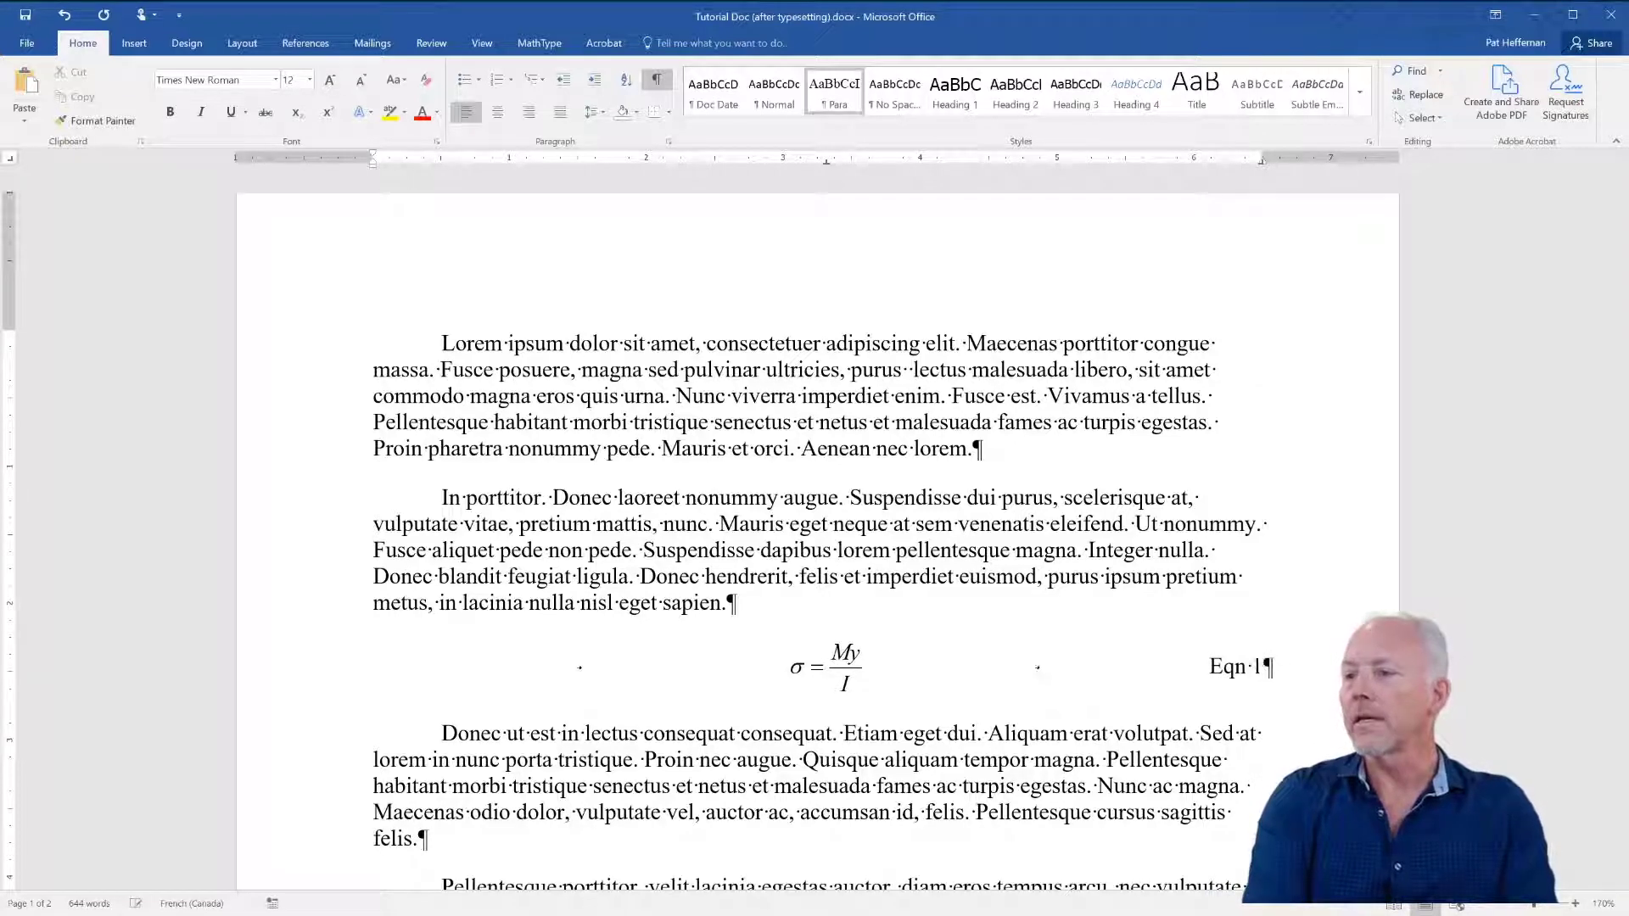
pyautogui.write('-1')
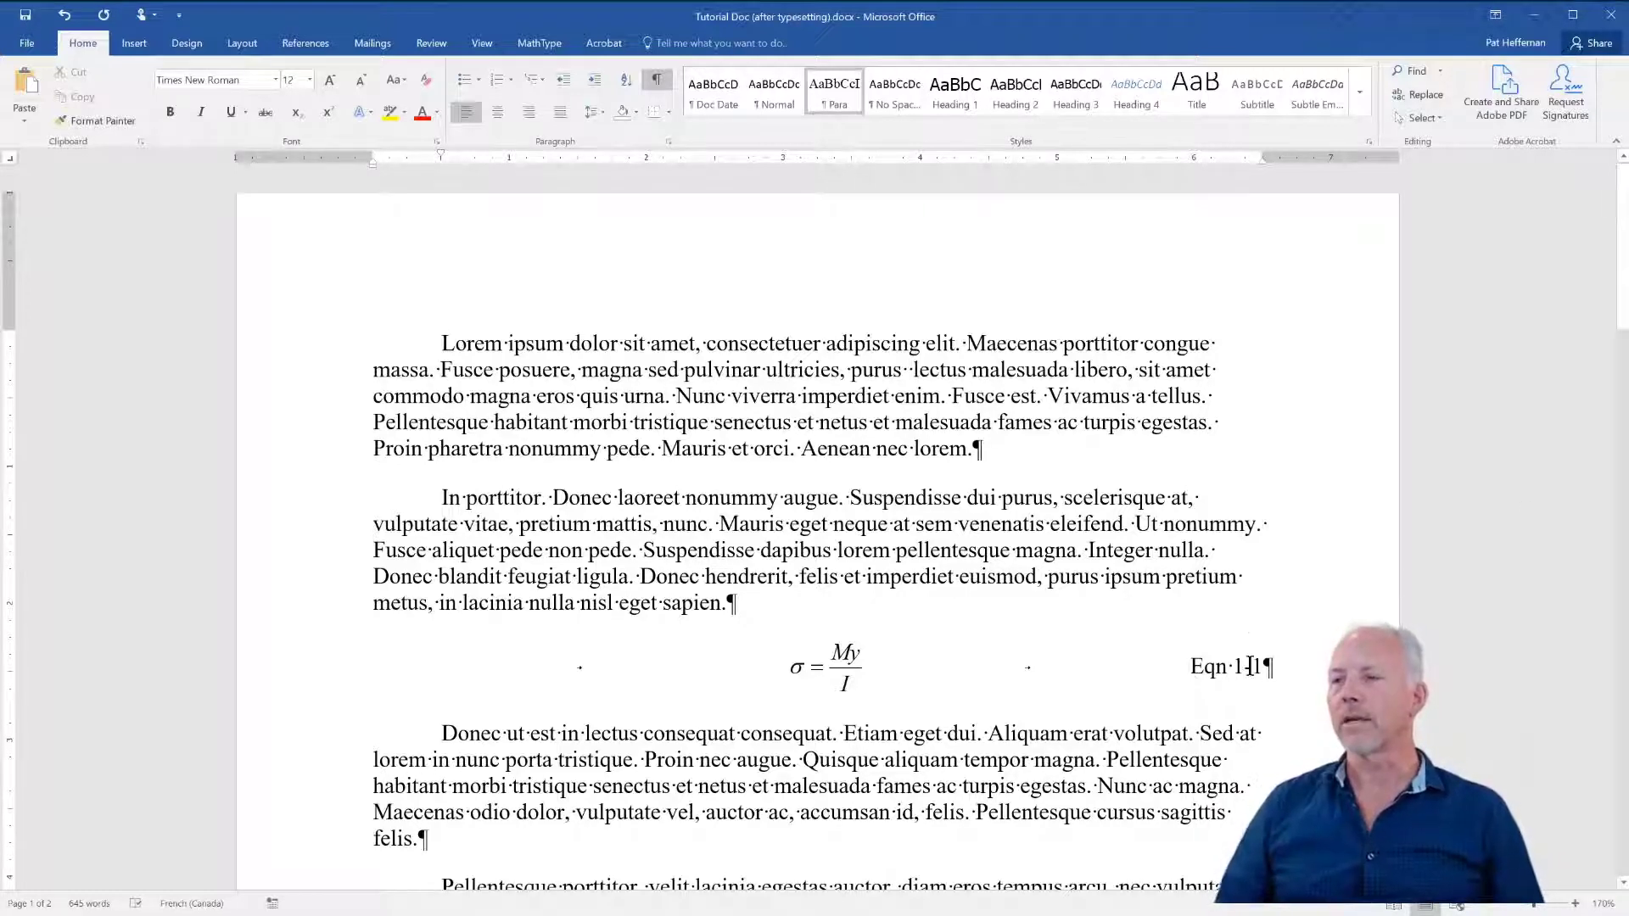
# - Create a new style named Equation from the formatting of the whole equation line
pyautogui.click(1206, 667)
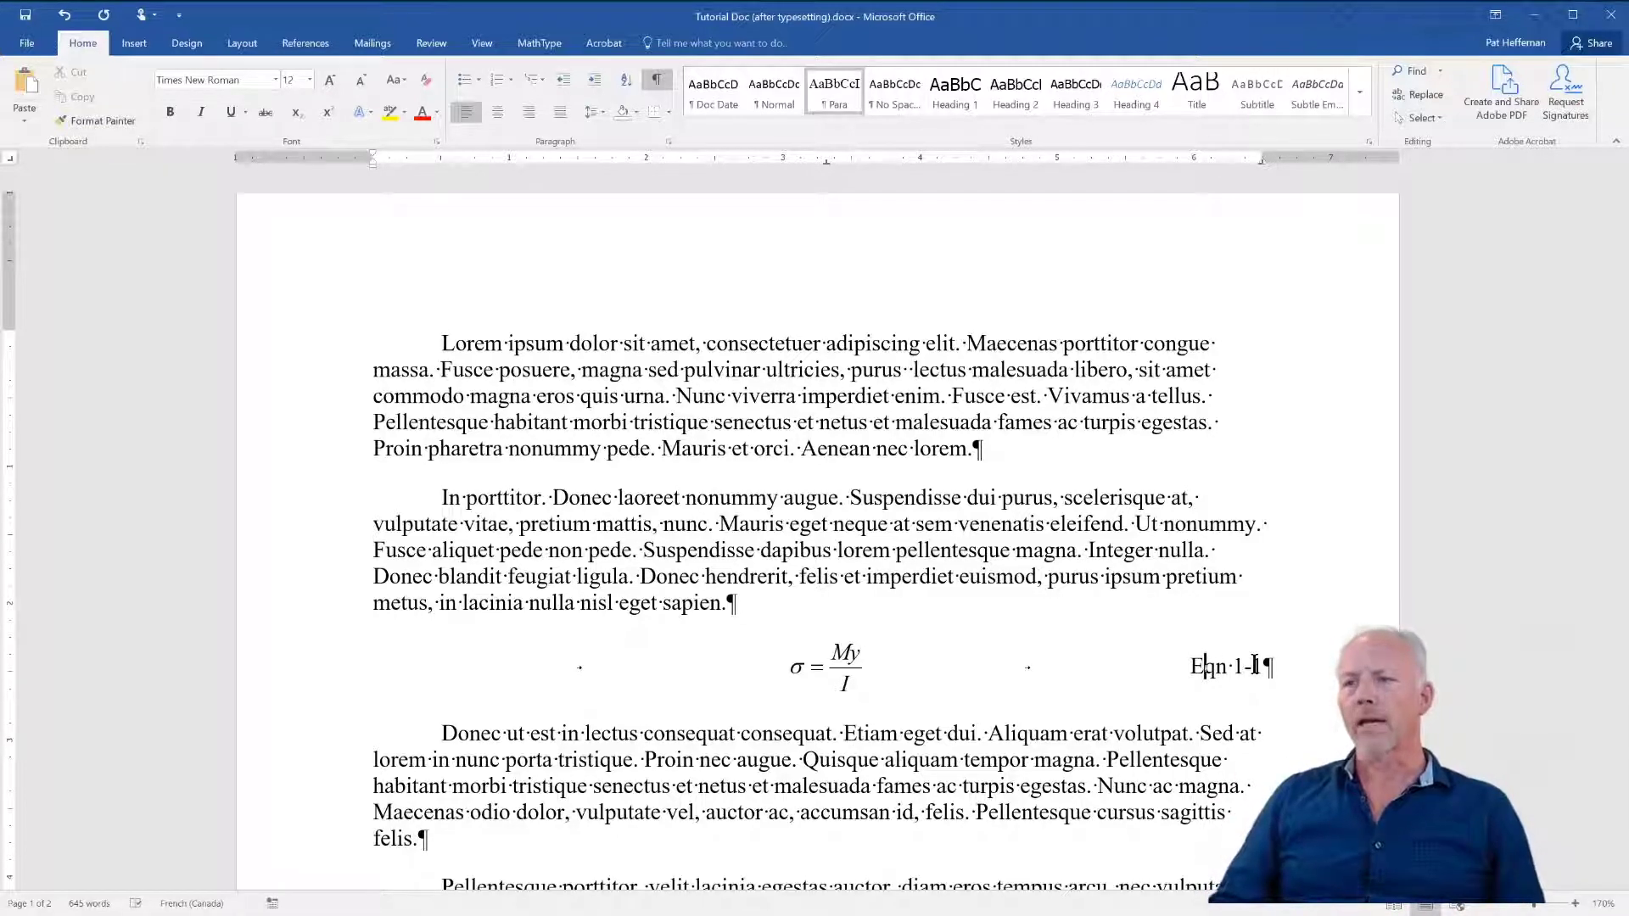
pyautogui.click(306, 672)
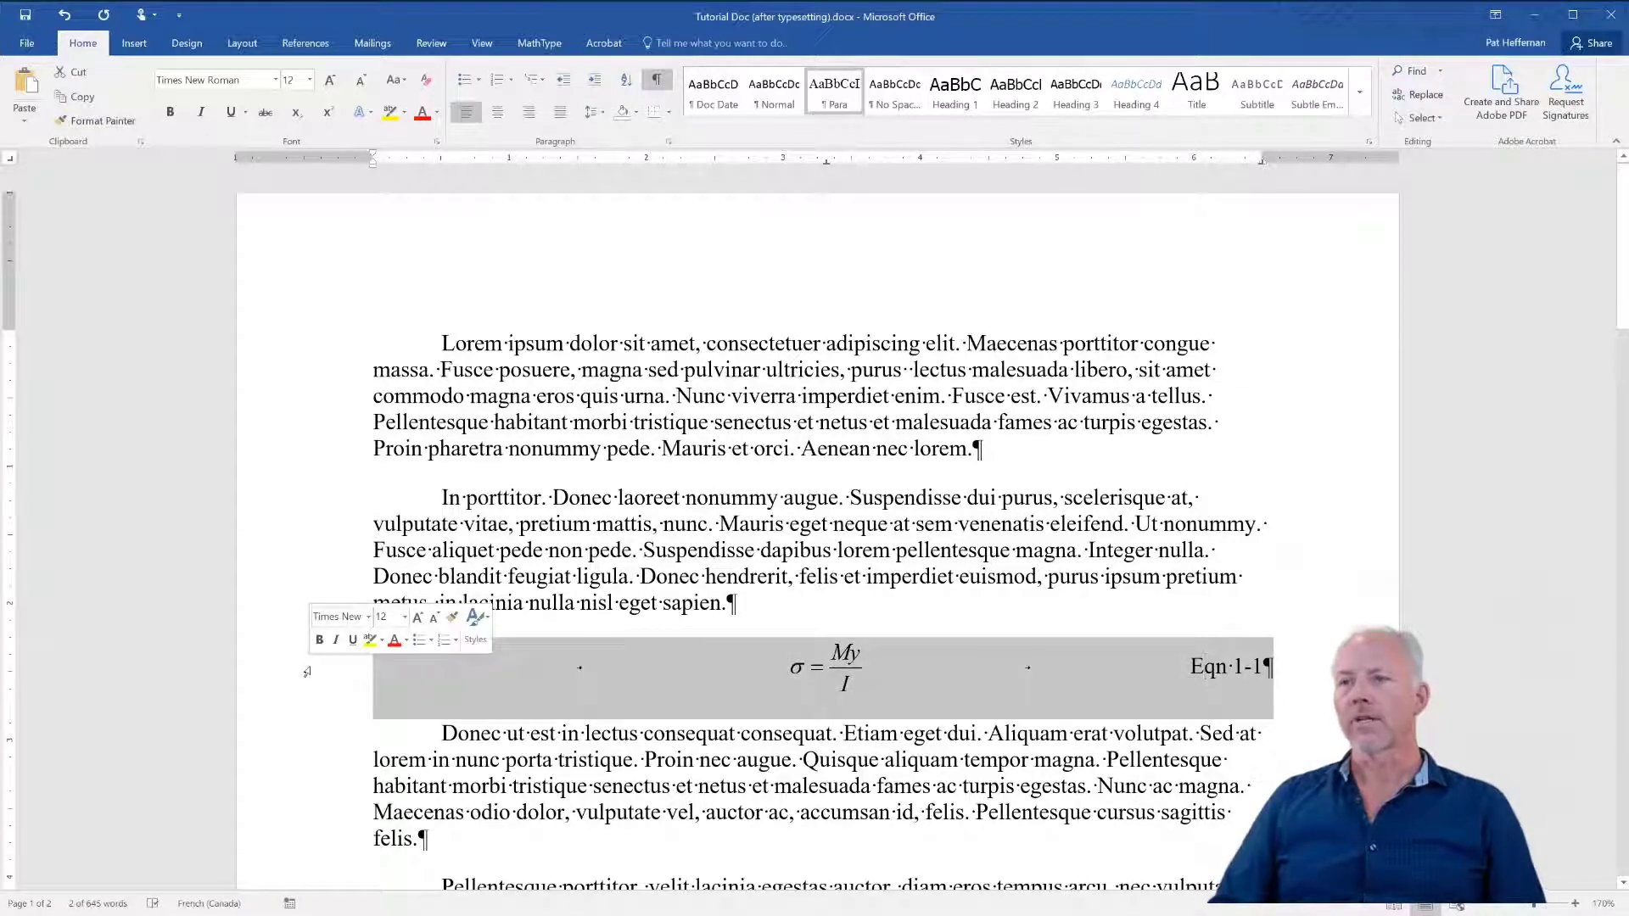
pyautogui.click(1359, 93)
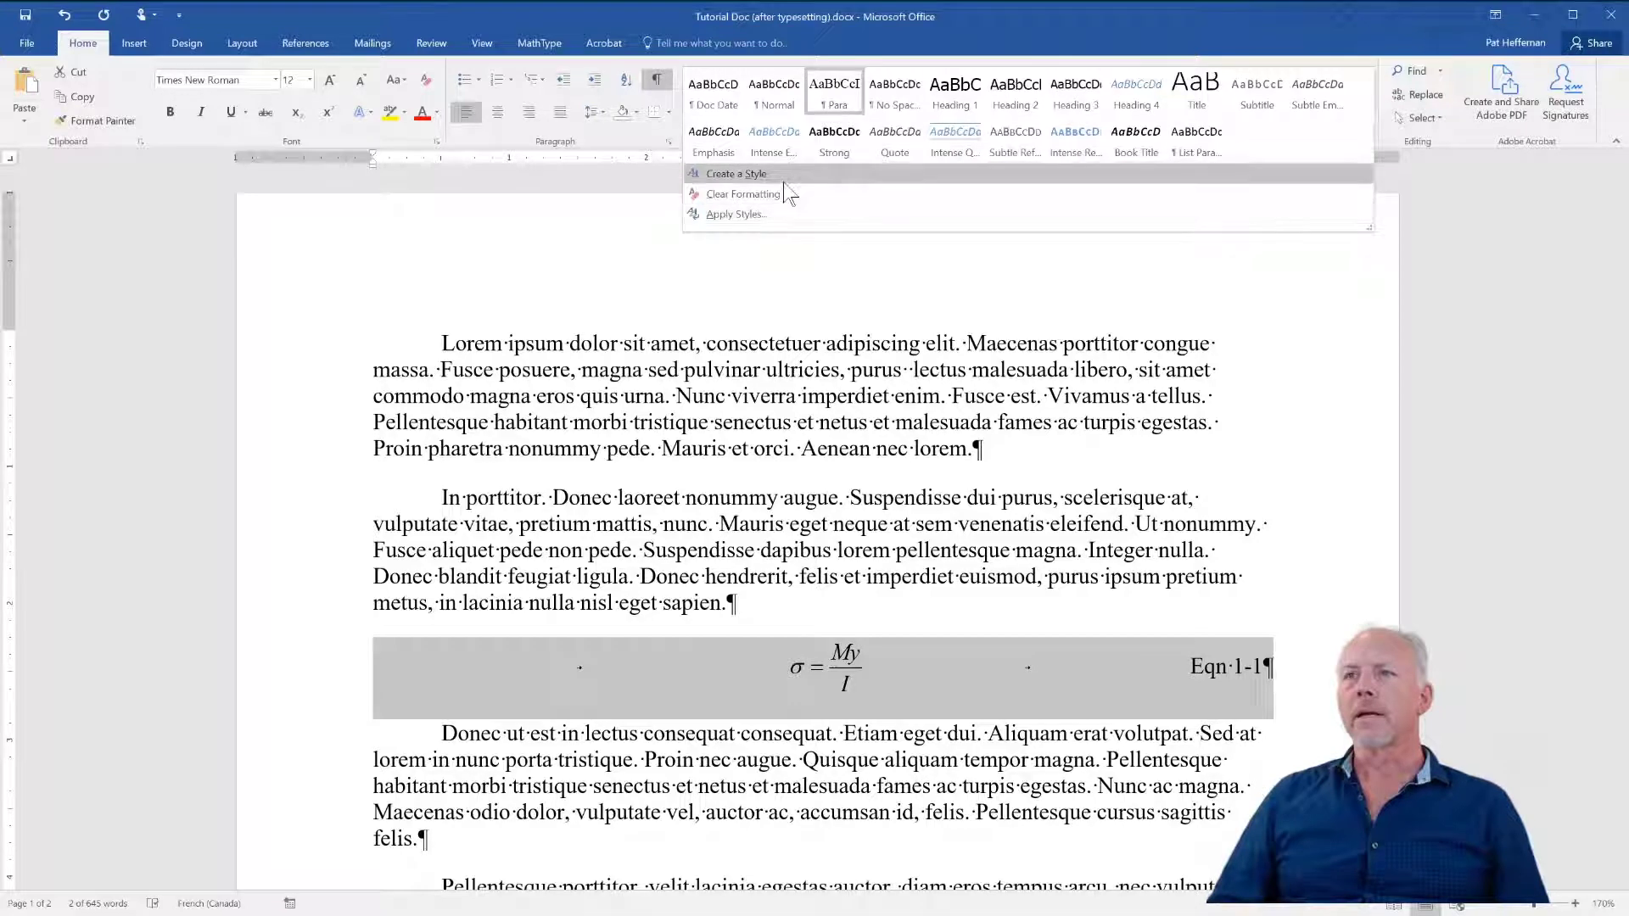
pyautogui.click(771, 173)
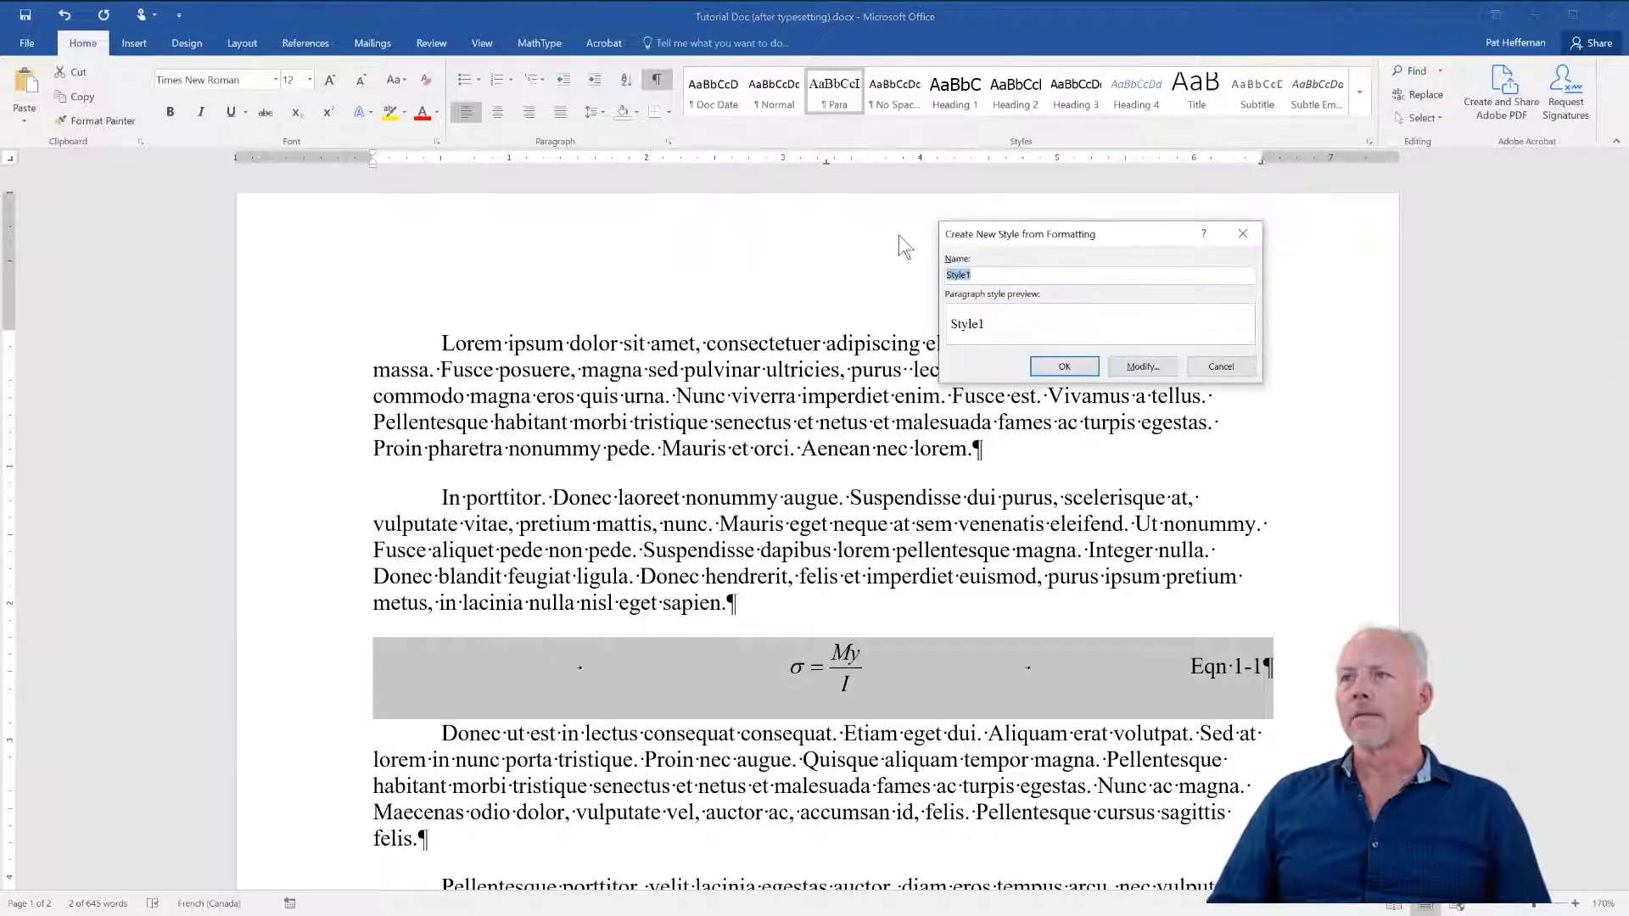
pyautogui.write('Equation')
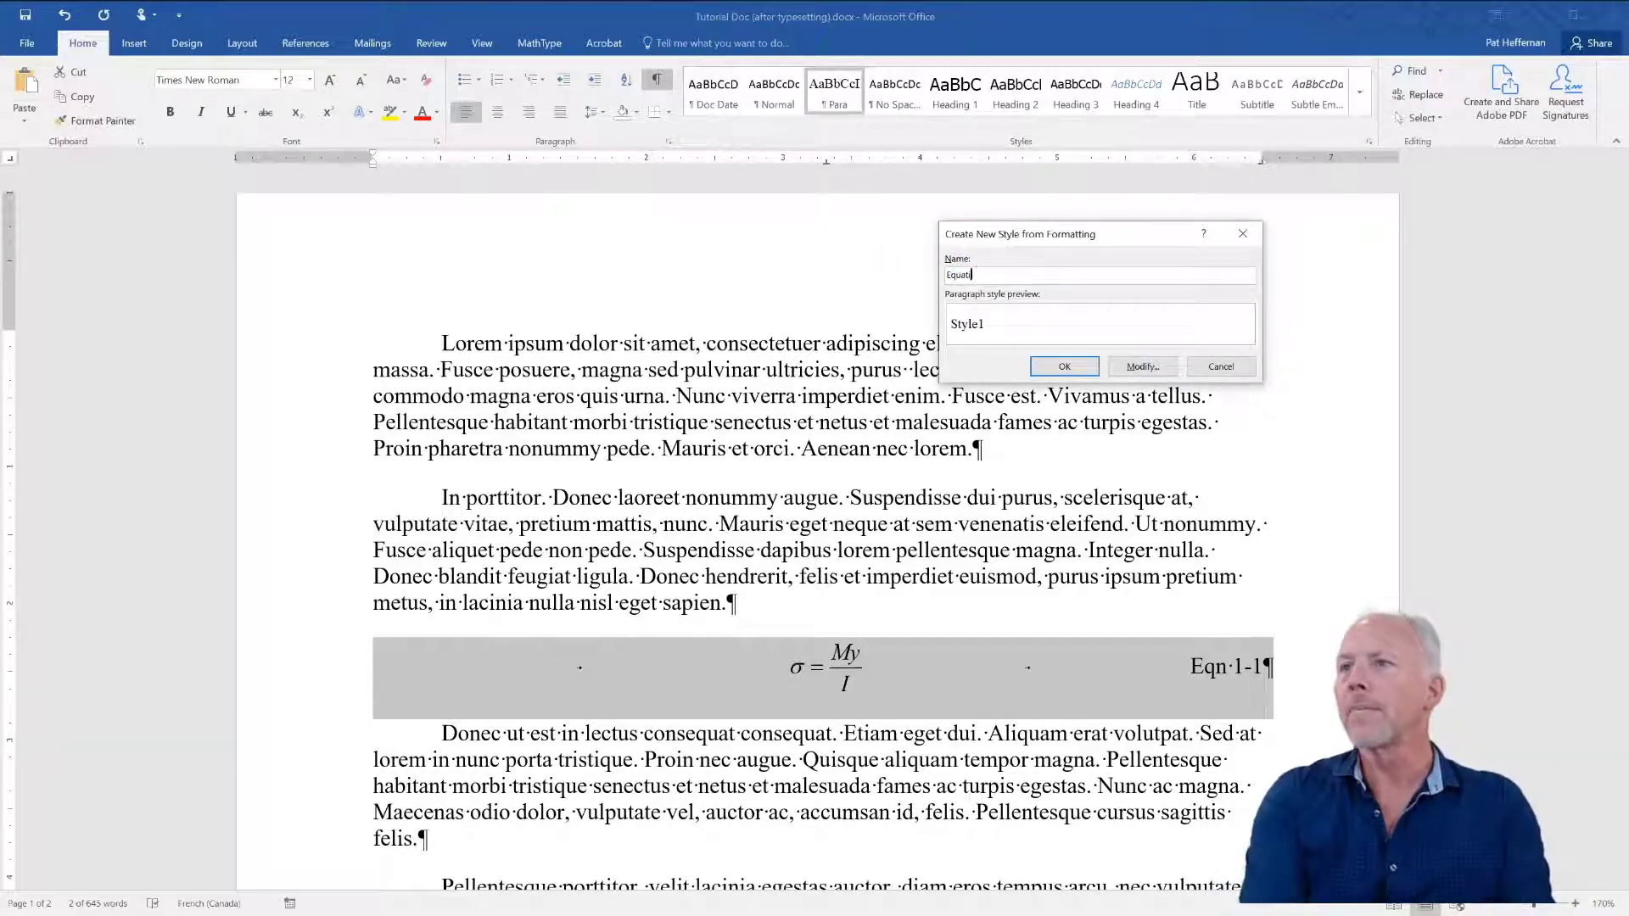
pyautogui.click(1064, 366)
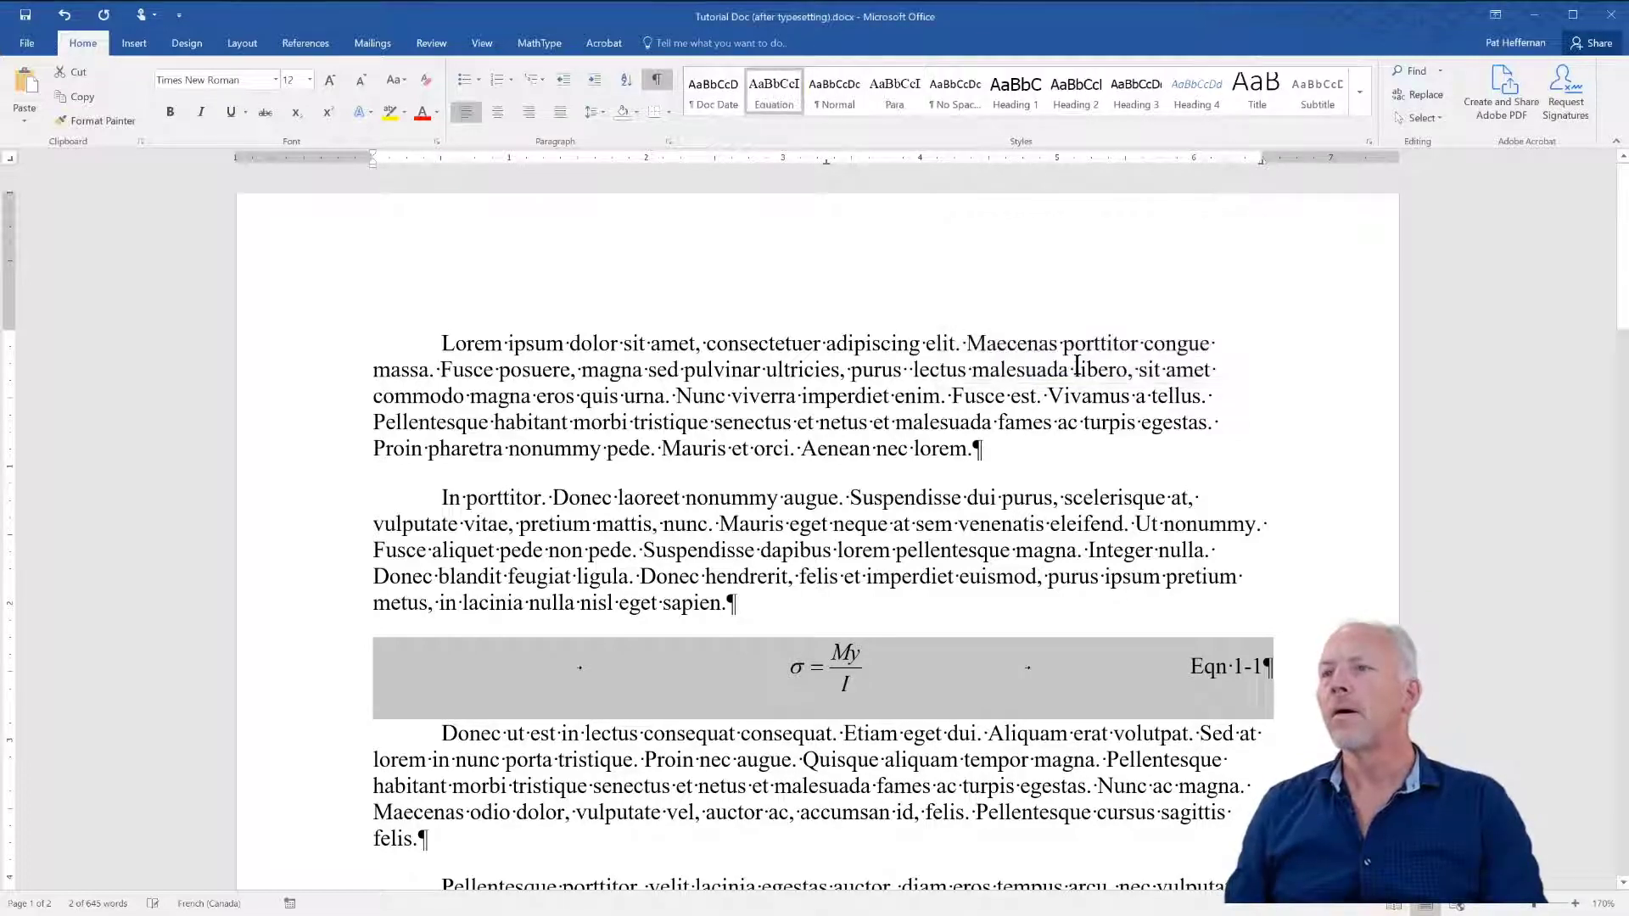
# - Check which styles the body paragraphs and the equation line use, and open the full list of styles
pyautogui.click(849, 369)
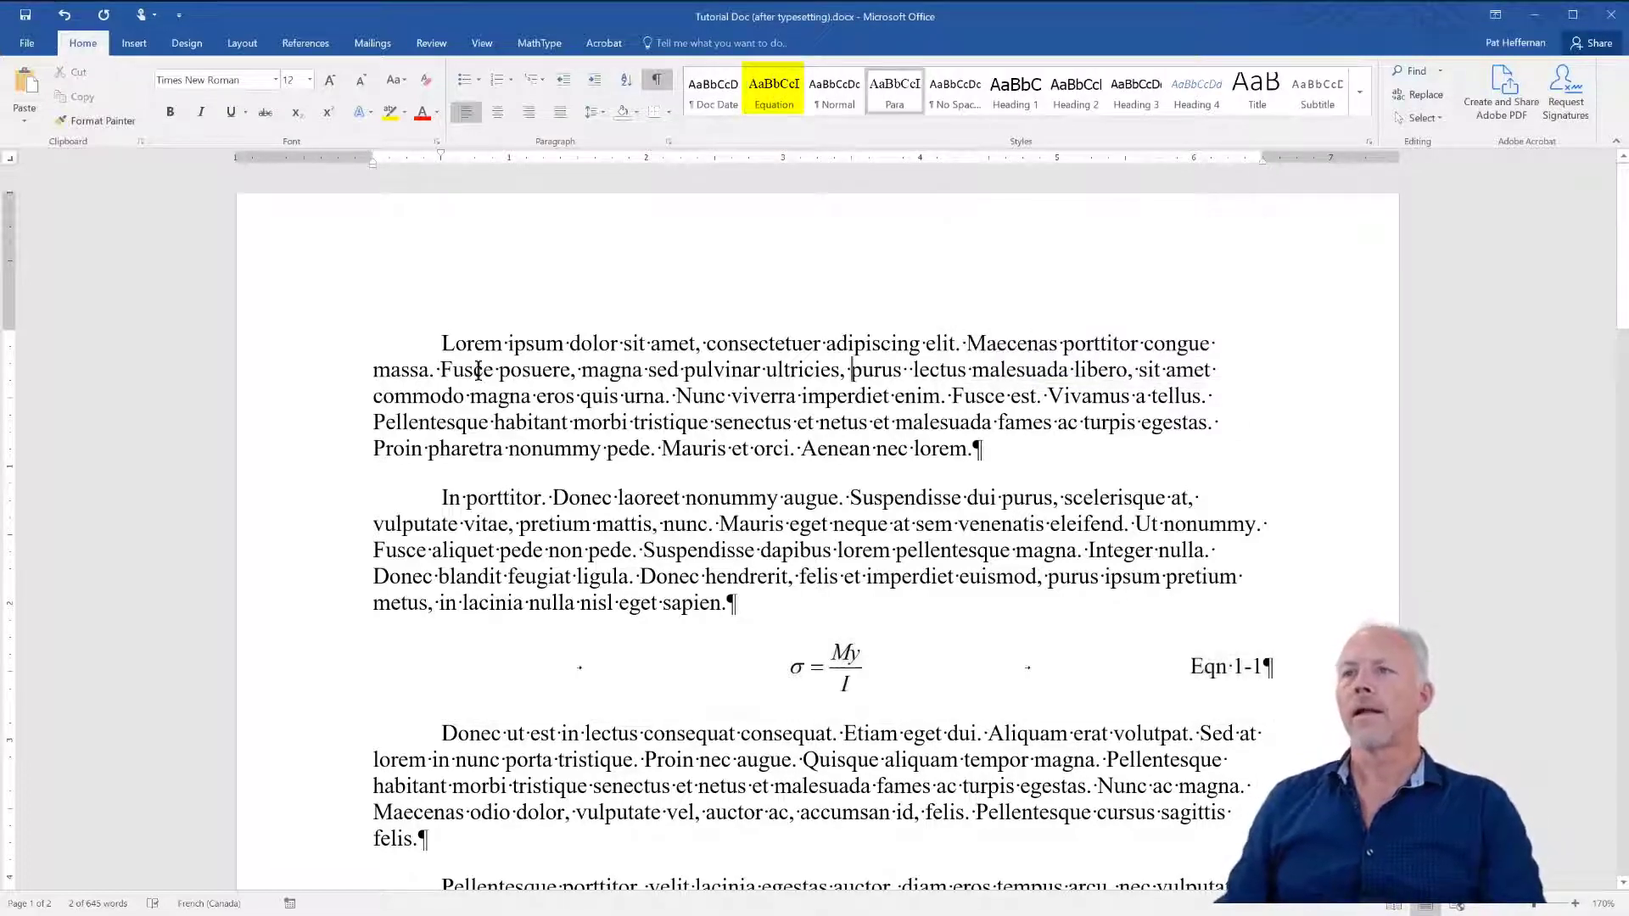
pyautogui.click(348, 702)
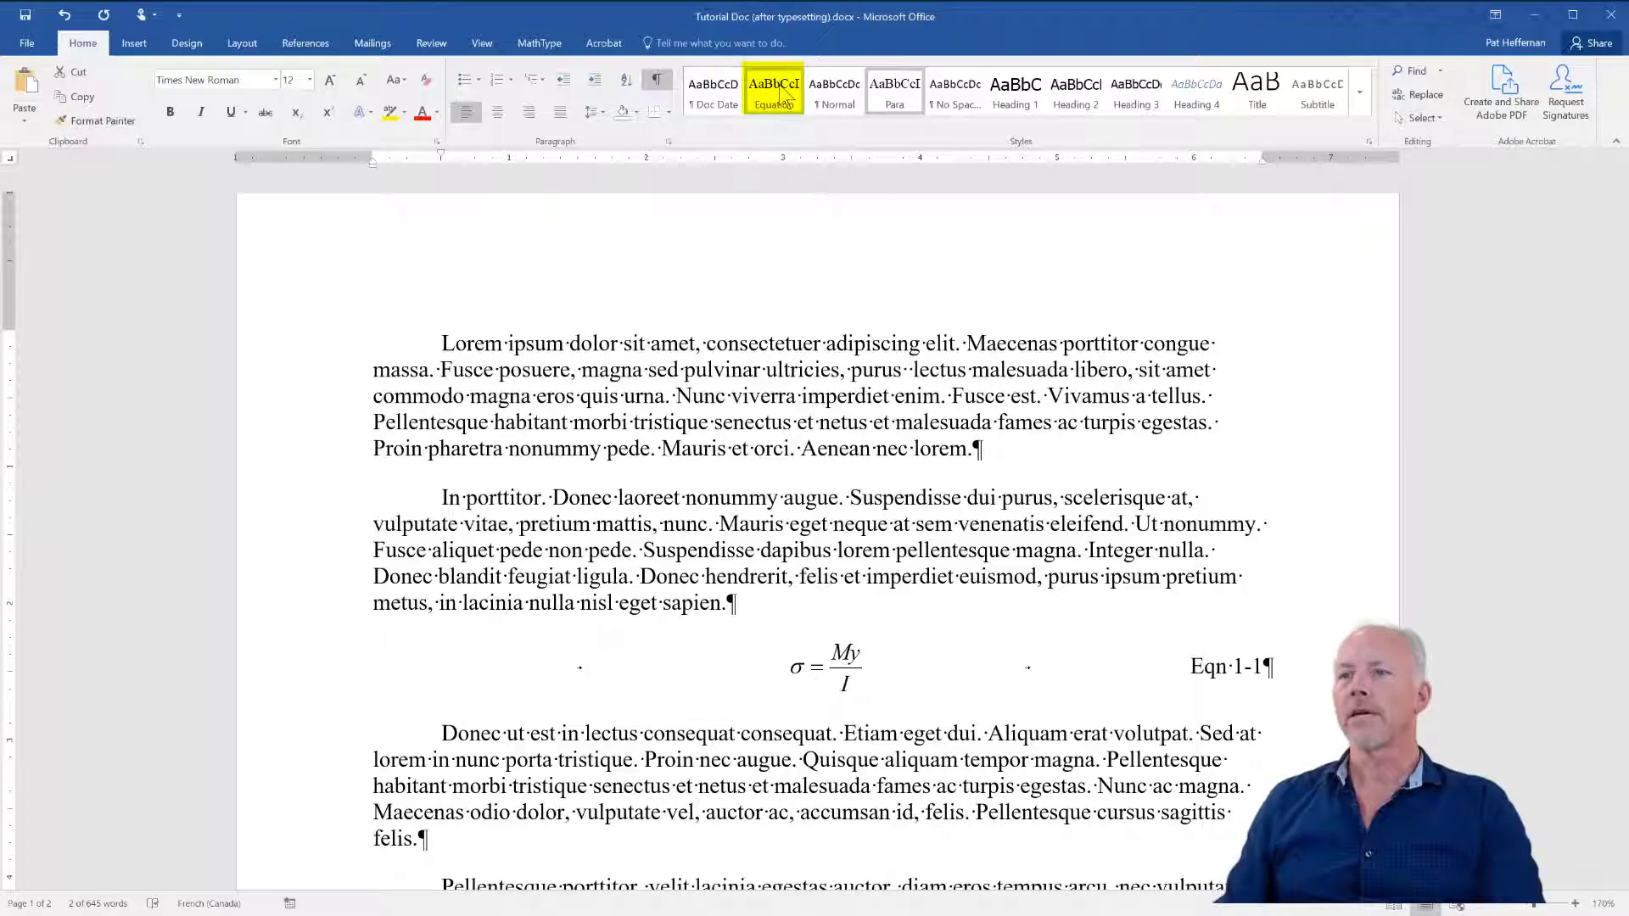
pyautogui.click(950, 579)
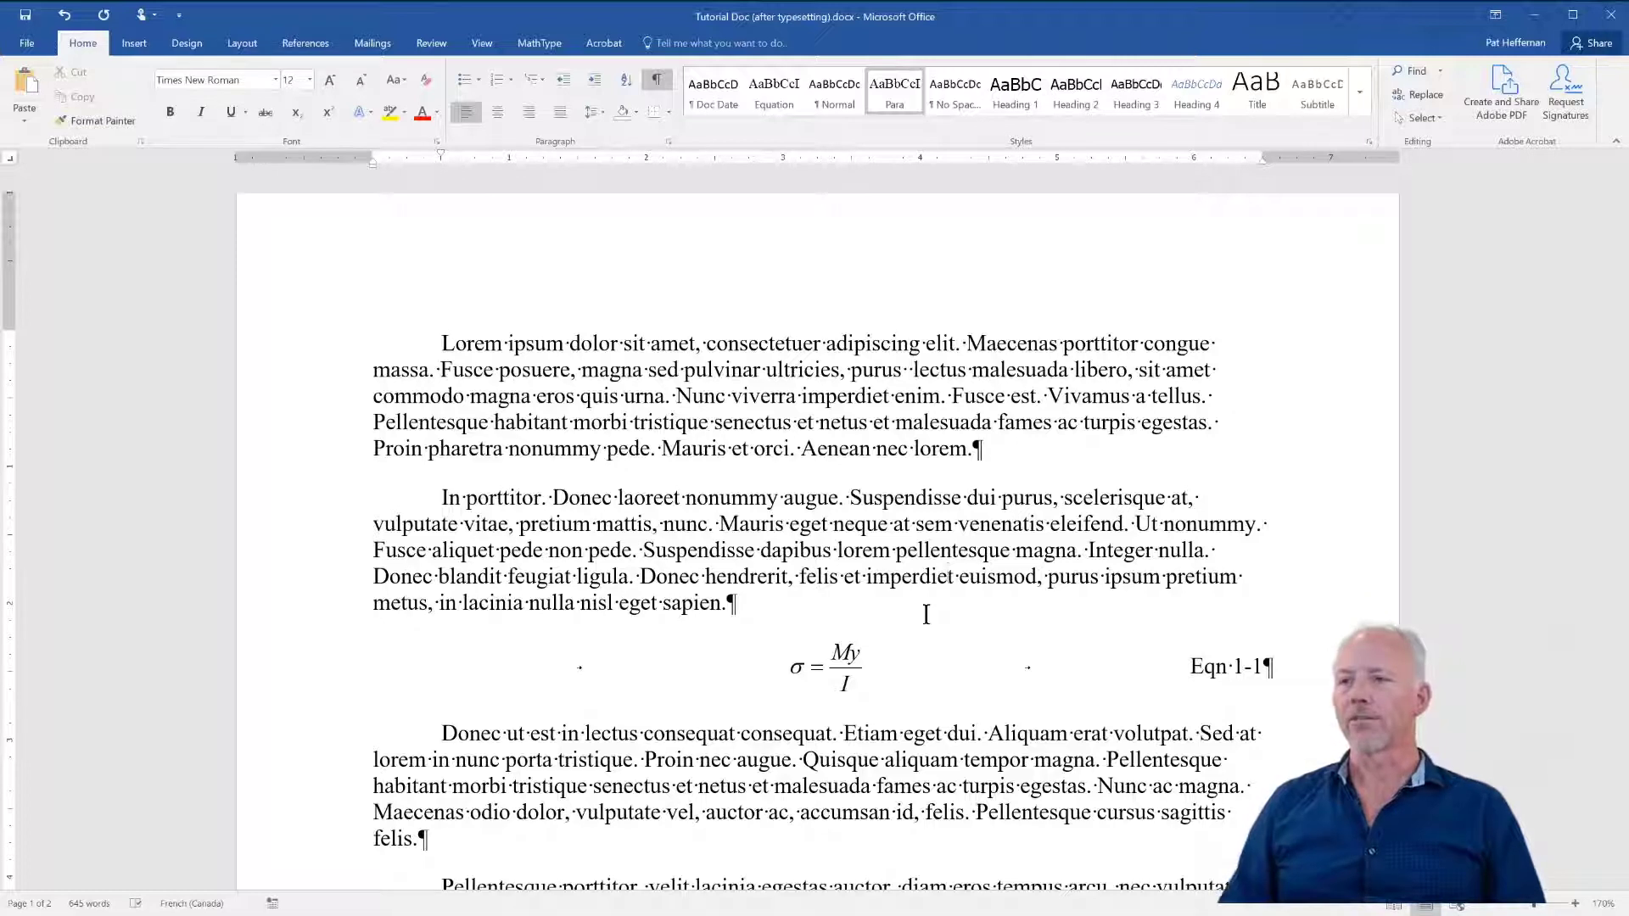
pyautogui.click(801, 600)
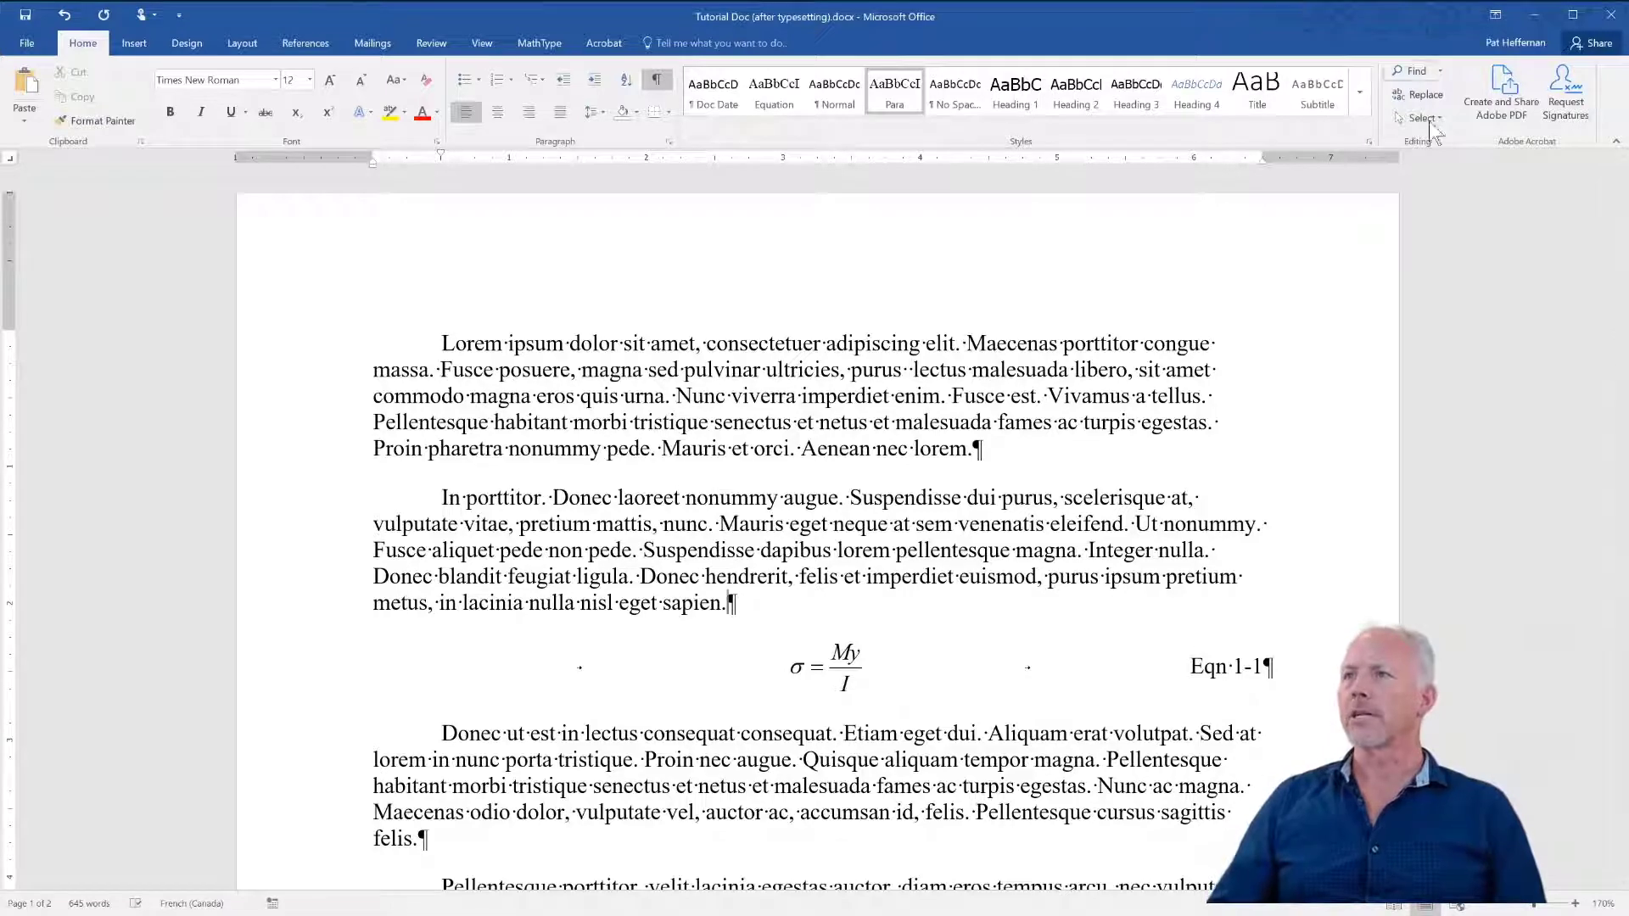
pyautogui.click(1368, 139)
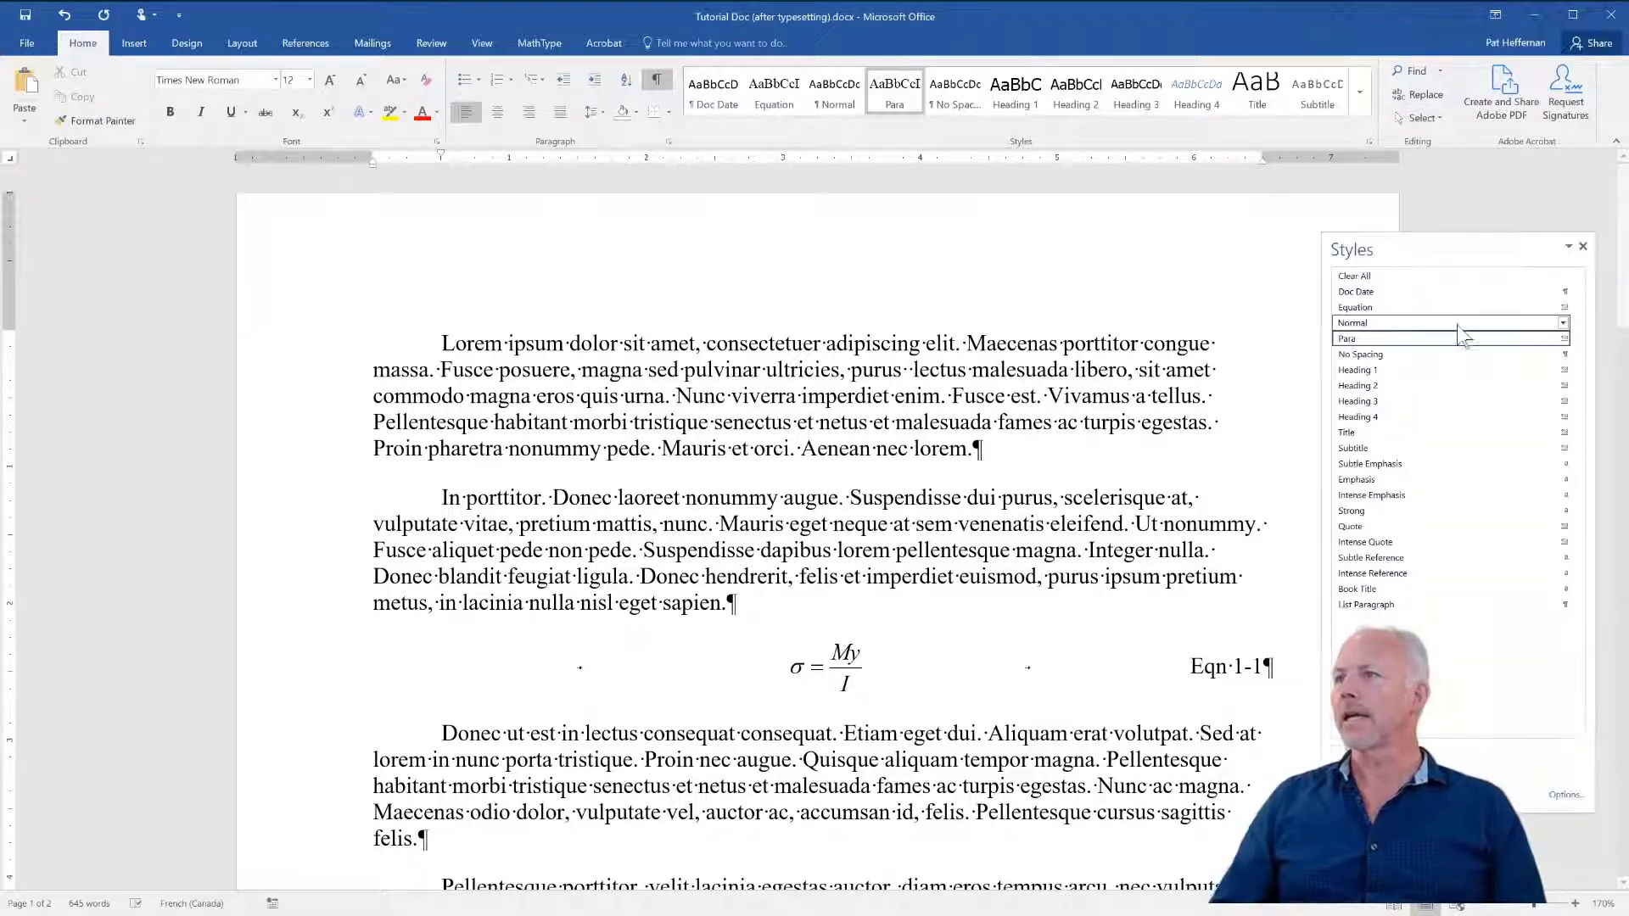